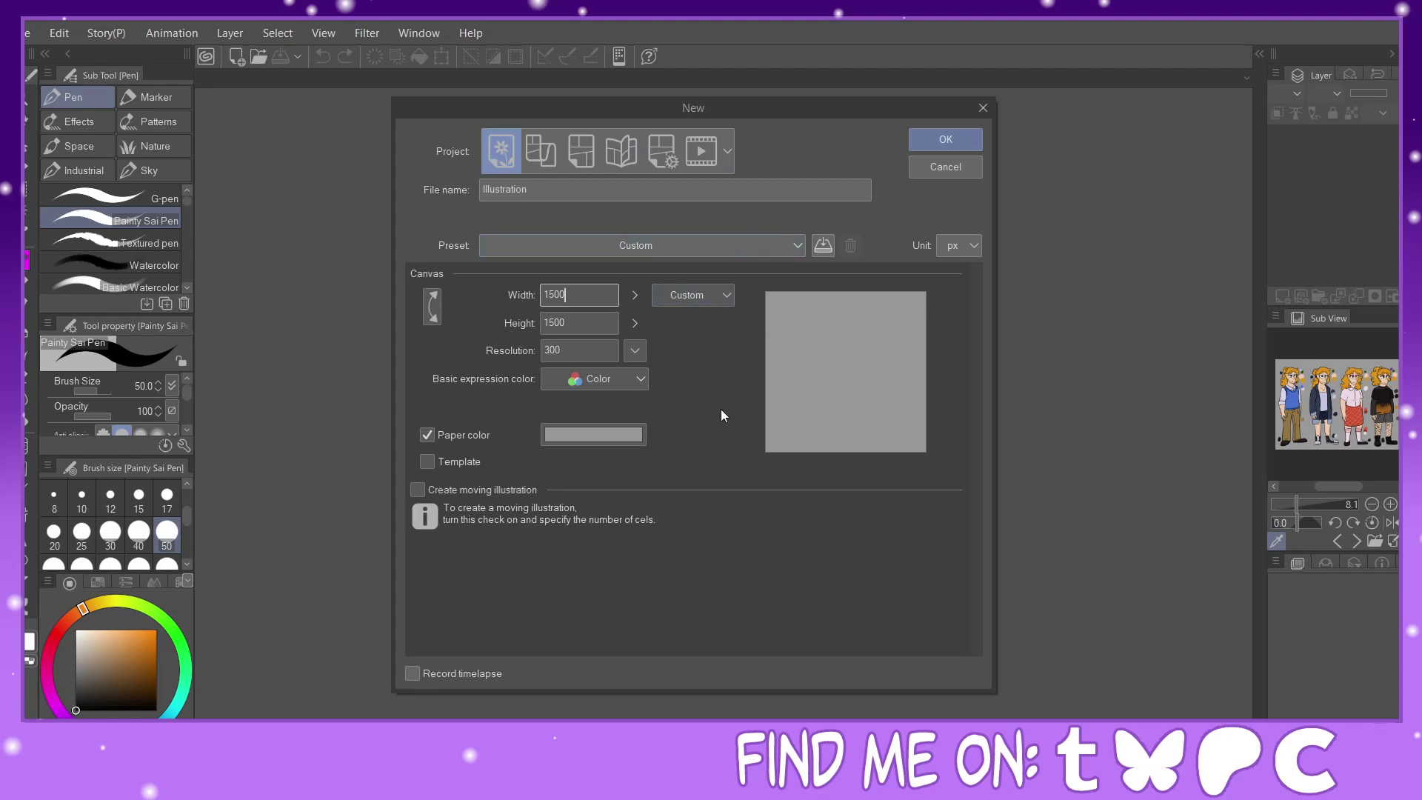
Try a 72 dpi resolution for the new canvas and set it back to 300 dpi.
left_click(634, 359)
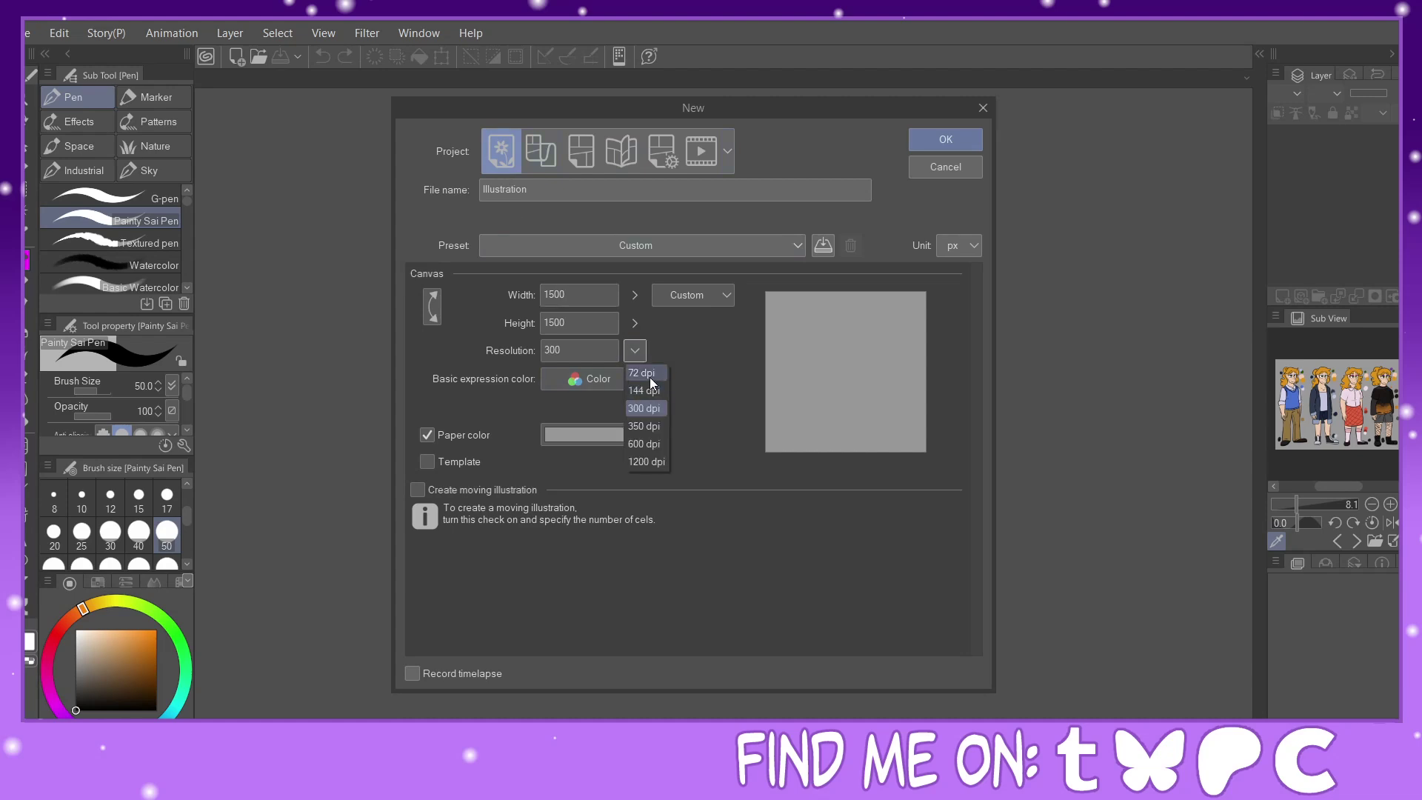
left_click(650, 377)
left_click(635, 354)
left_click(753, 340)
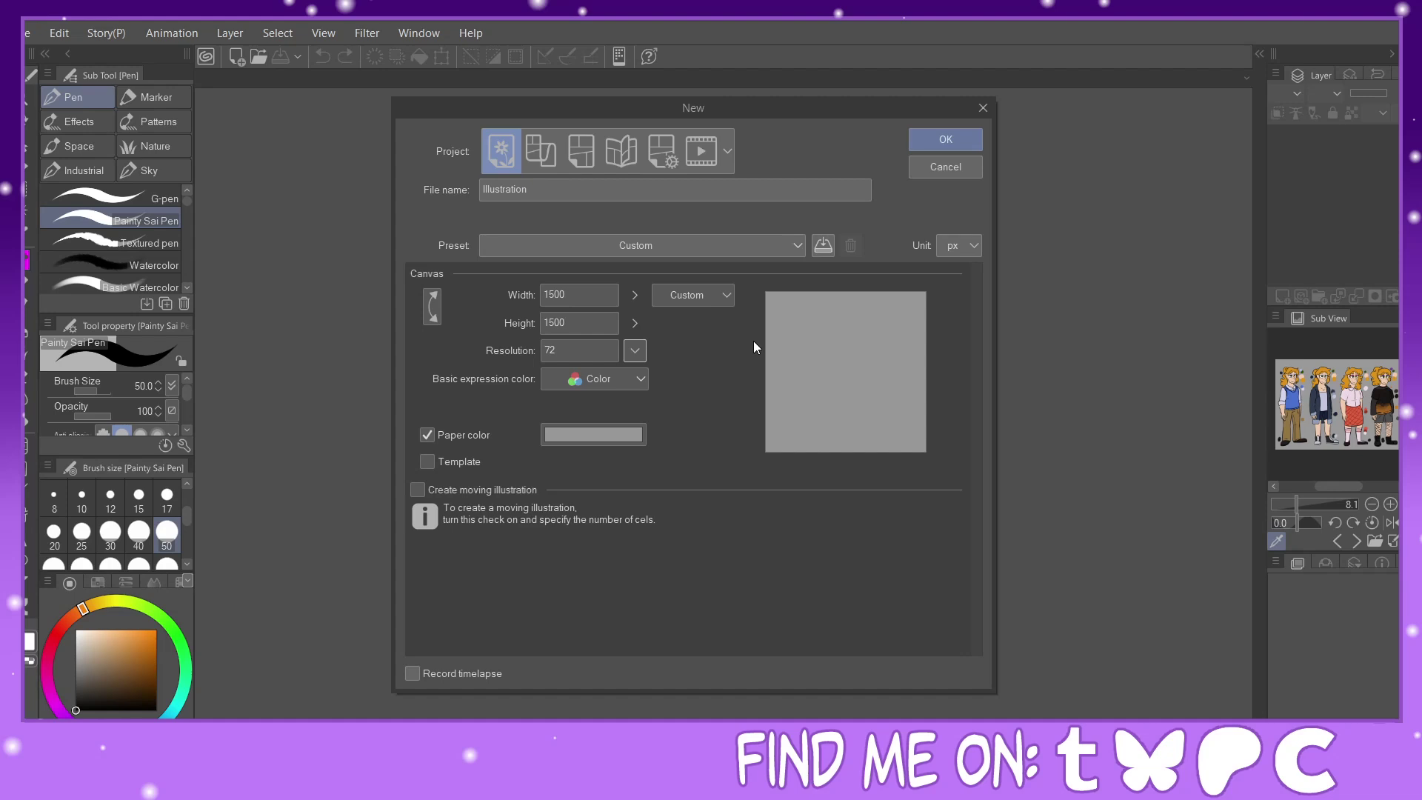
left_click(641, 355)
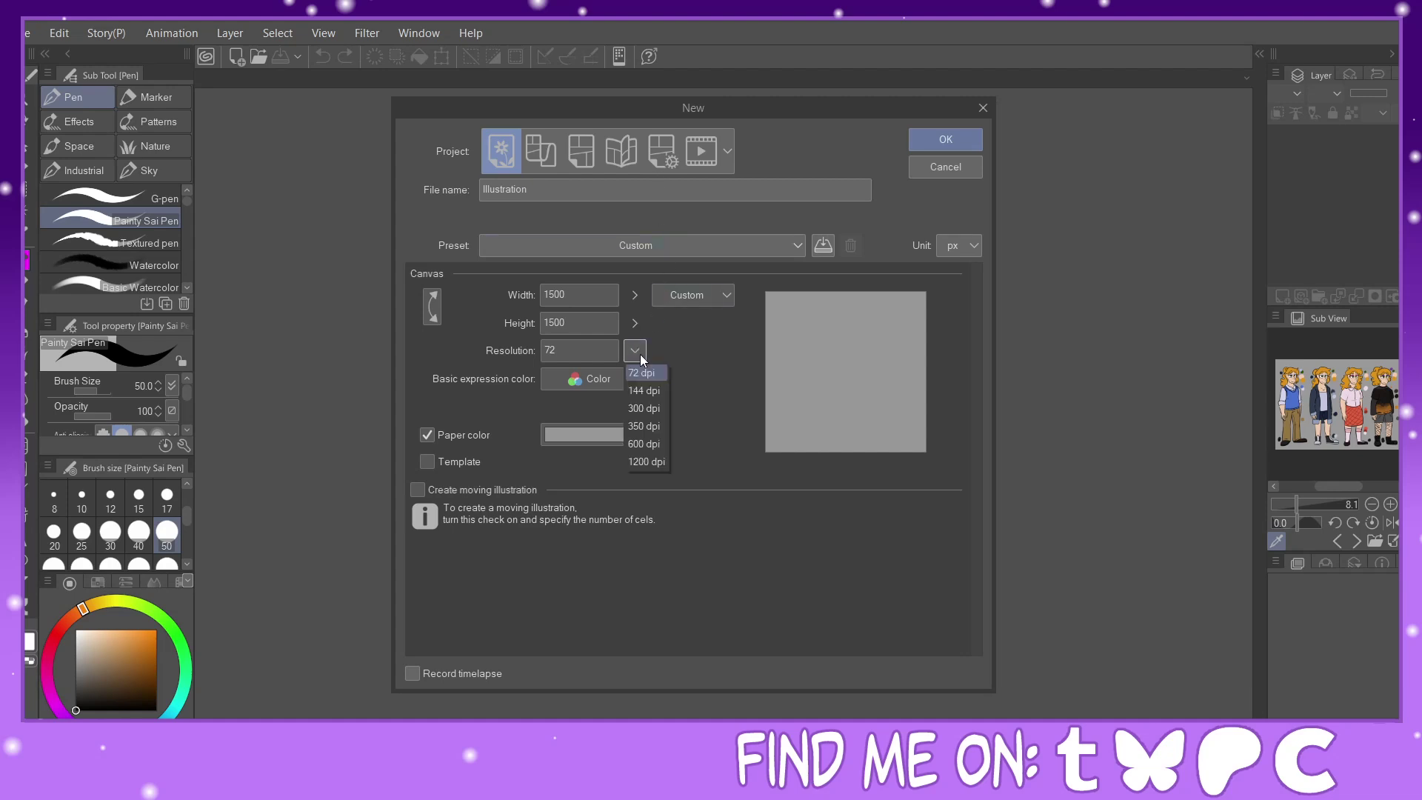
left_click(652, 409)
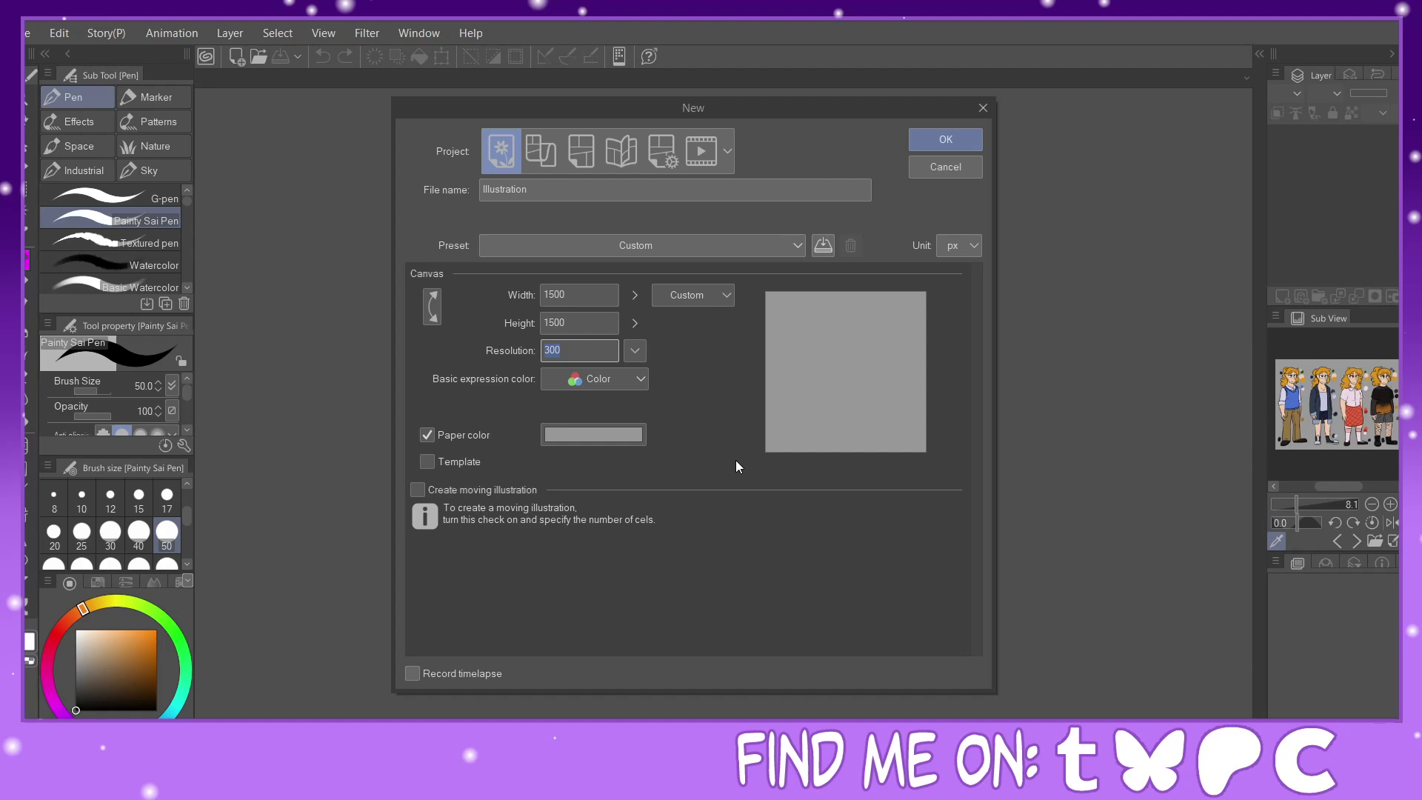
Create a new illustration canvas 300 px wide and 300 px high at 300 dpi.
key("shift")
left_click(585, 295)
type("300")
left_click(576, 325)
type("300")
left_click(939, 142)
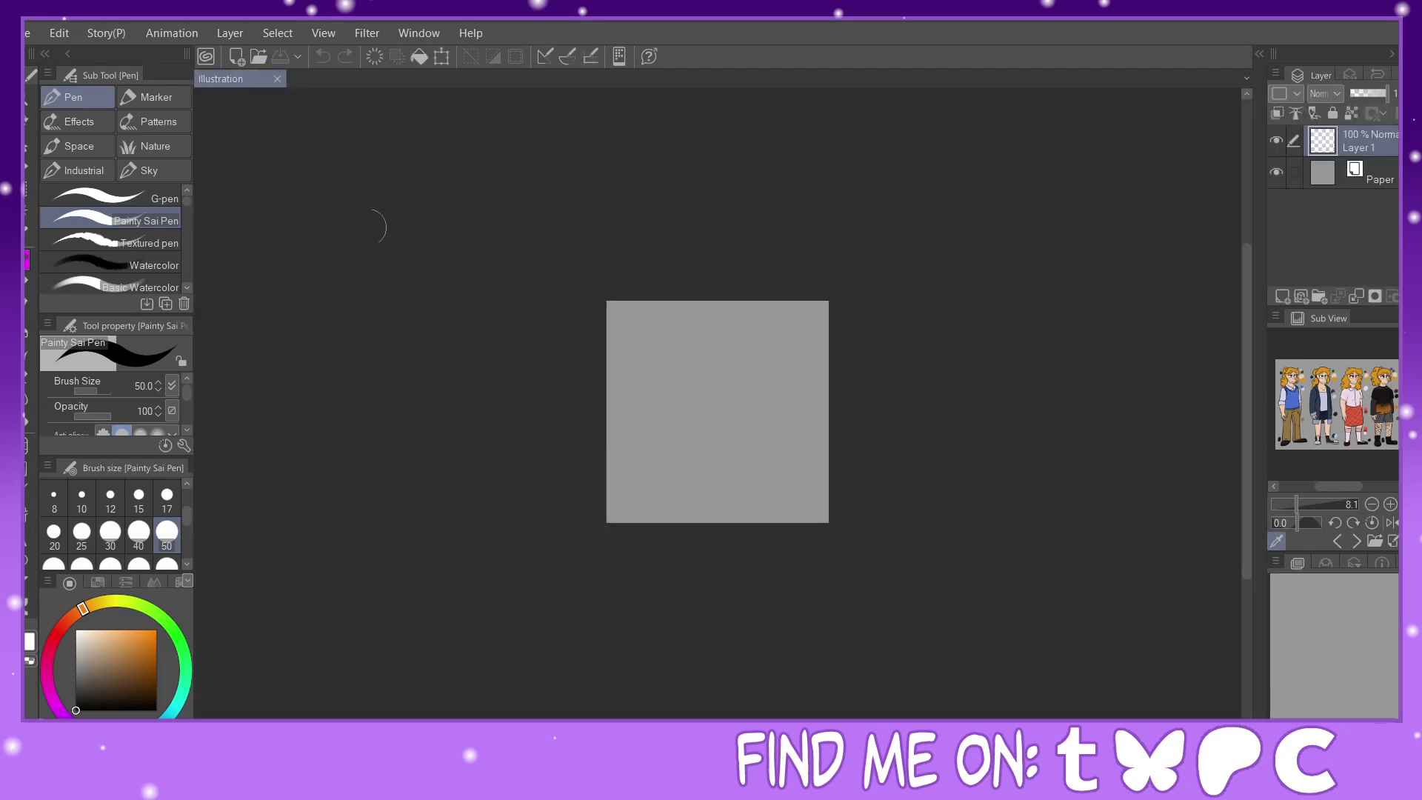
Draw a thick black S-shaped stroke across the canvas with the Painty Sai Pen at size 50 and inspect its edges up close.
scroll(945, 310, "up", 1)
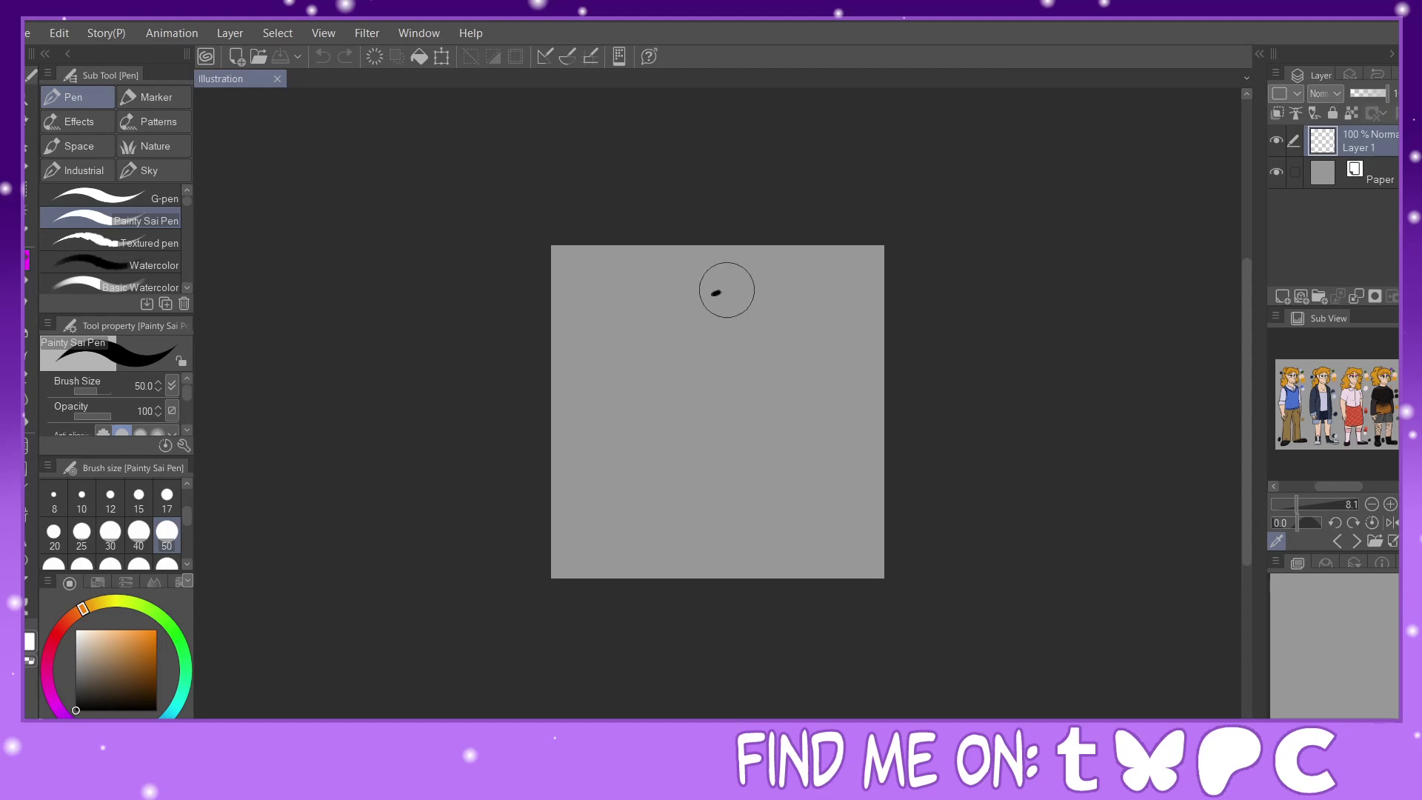
left_click_drag(724, 288, 704, 403)
left_click_drag(843, 333, 638, 584)
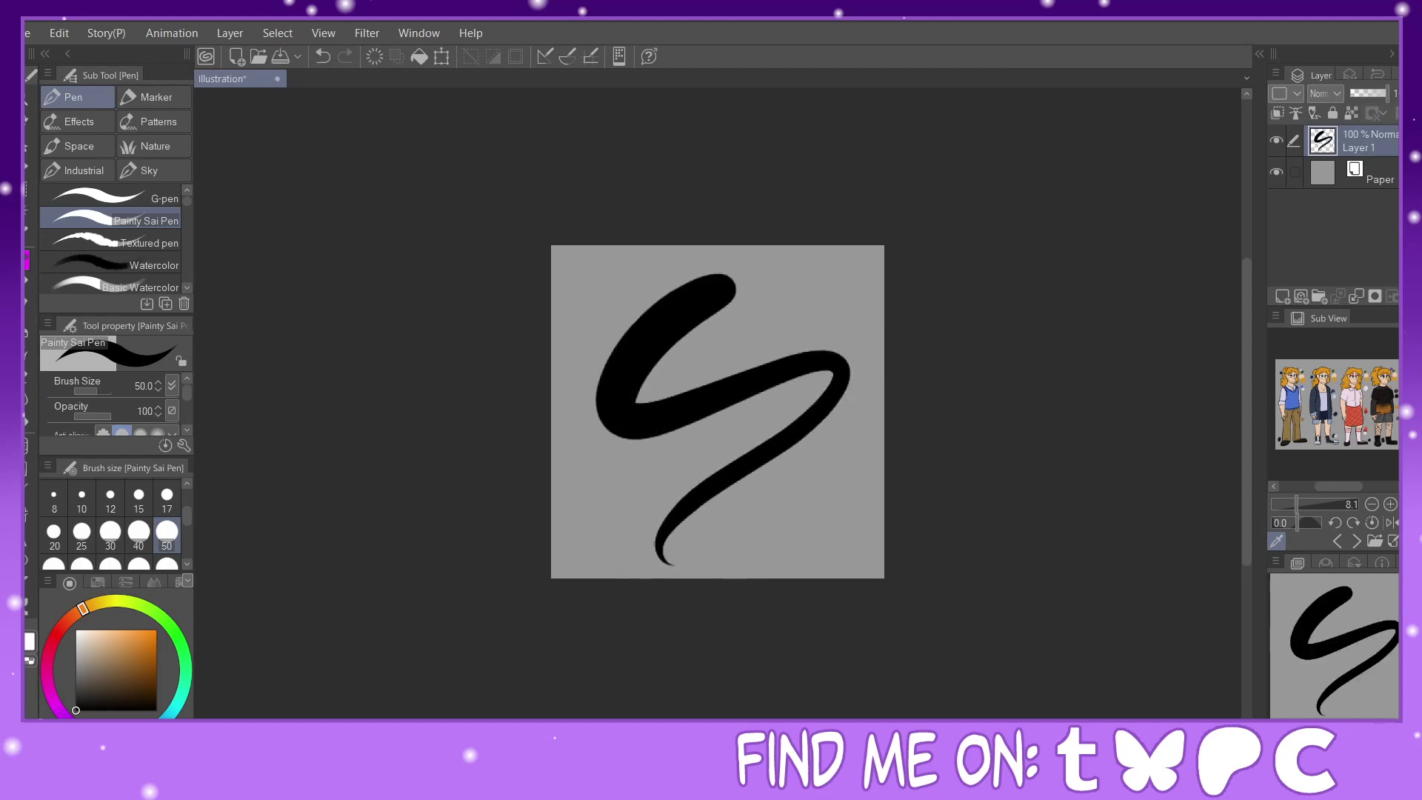
scroll(705, 329, "up", 3)
scroll(1356, 666, "down", 3)
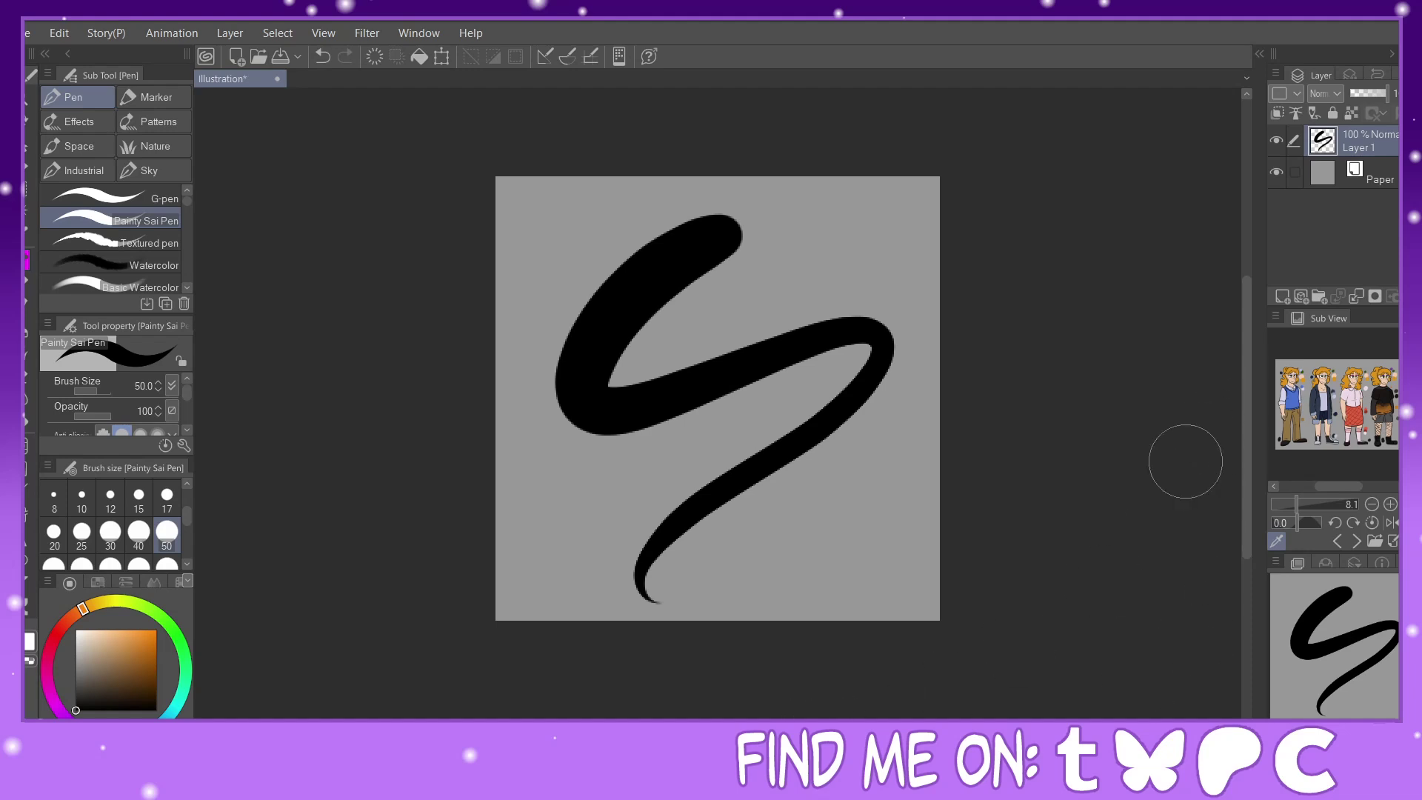
scroll(1354, 710, "up", 2)
scroll(1354, 709, "down", 1)
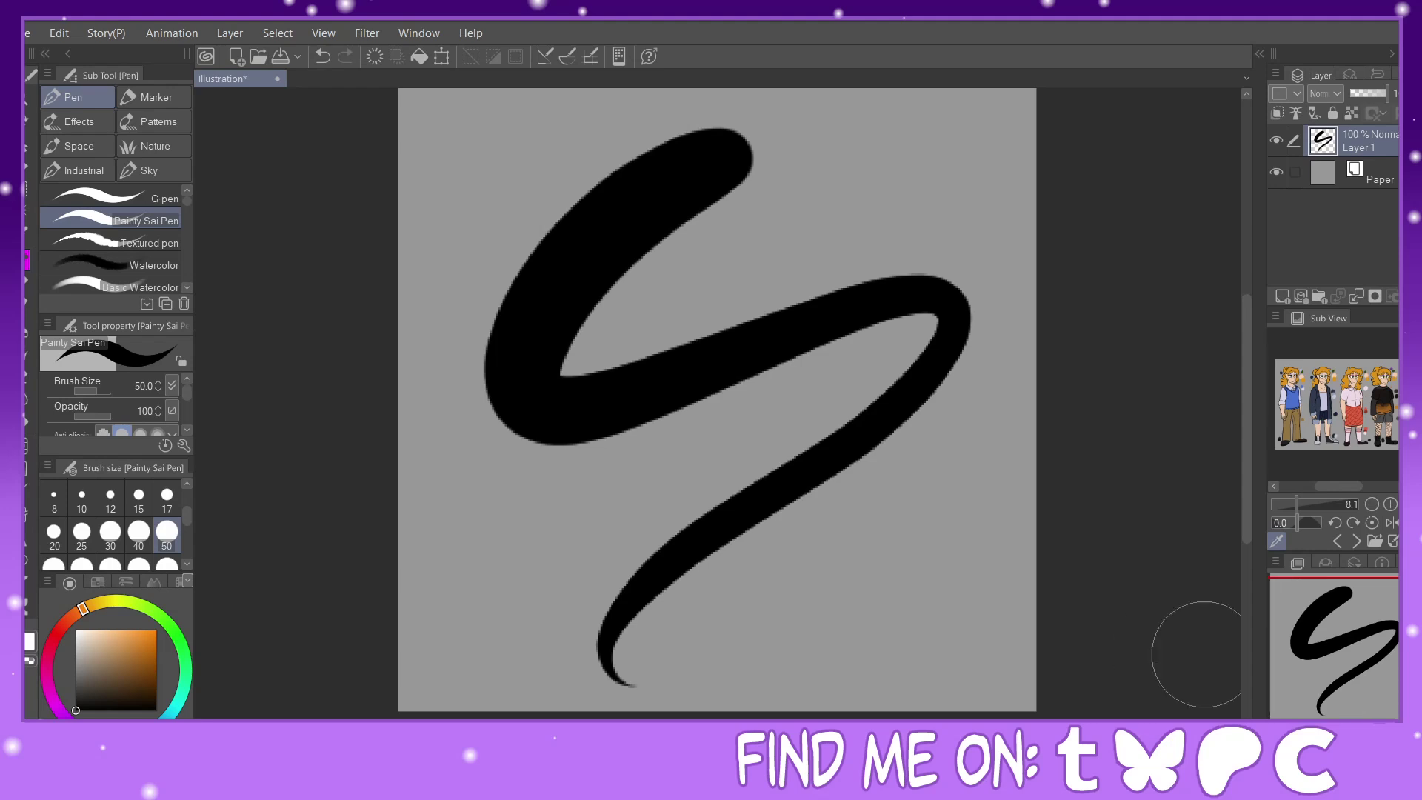
key("ctrl+minus")
key("ctrl+minus")
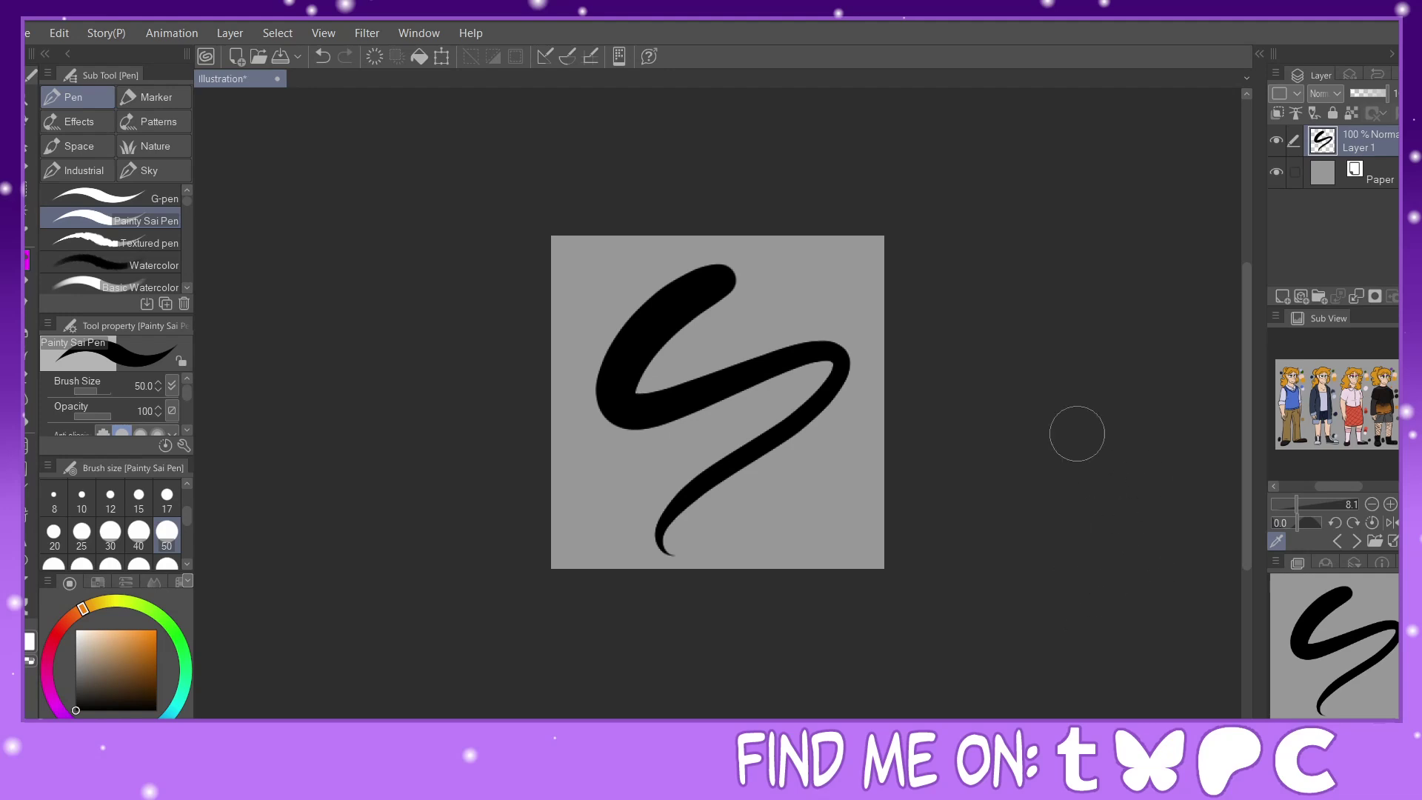
Close the test illustration without saving and create a new 3000 × 3000 px canvas at 300 dpi.
left_click(277, 78)
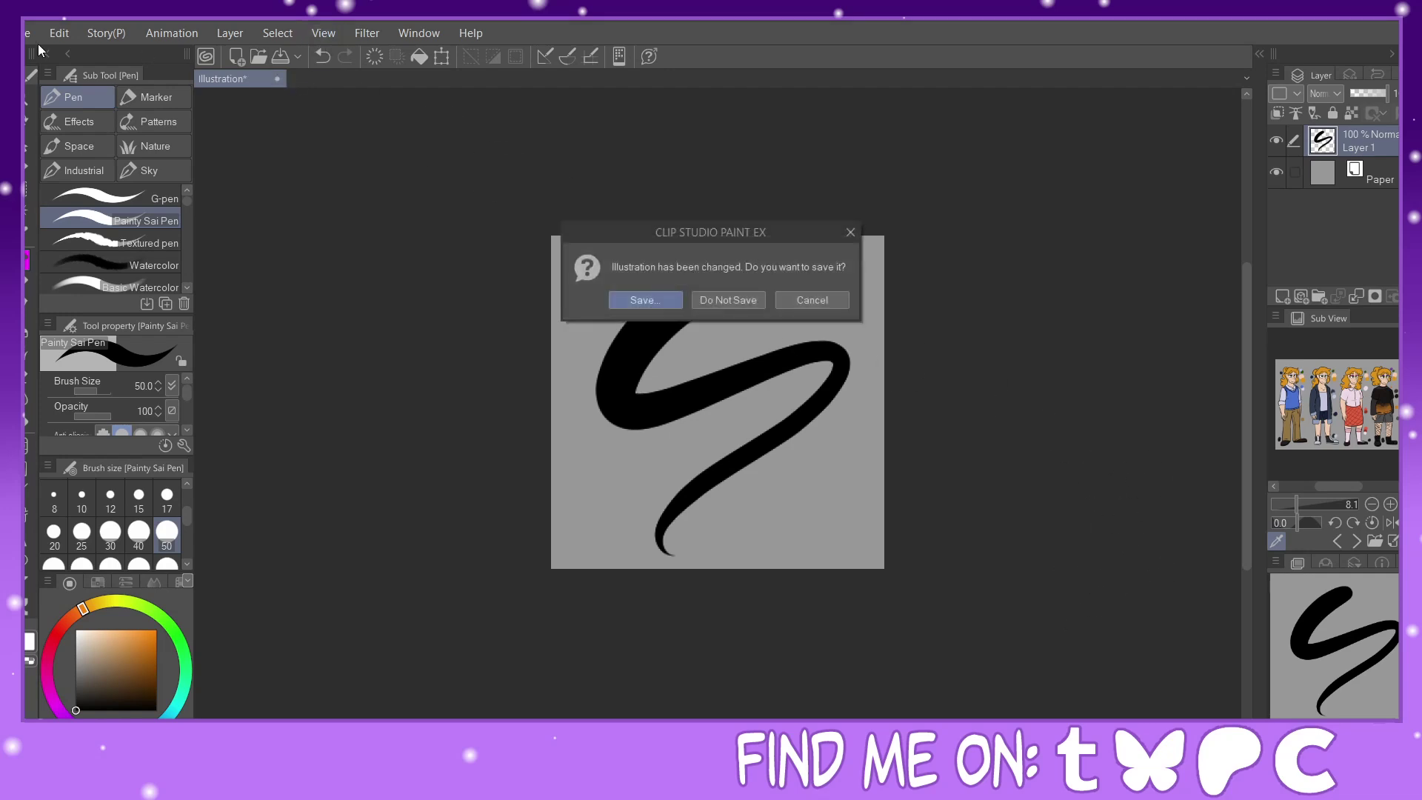
left_click(757, 302)
left_click(34, 30)
left_click(41, 53)
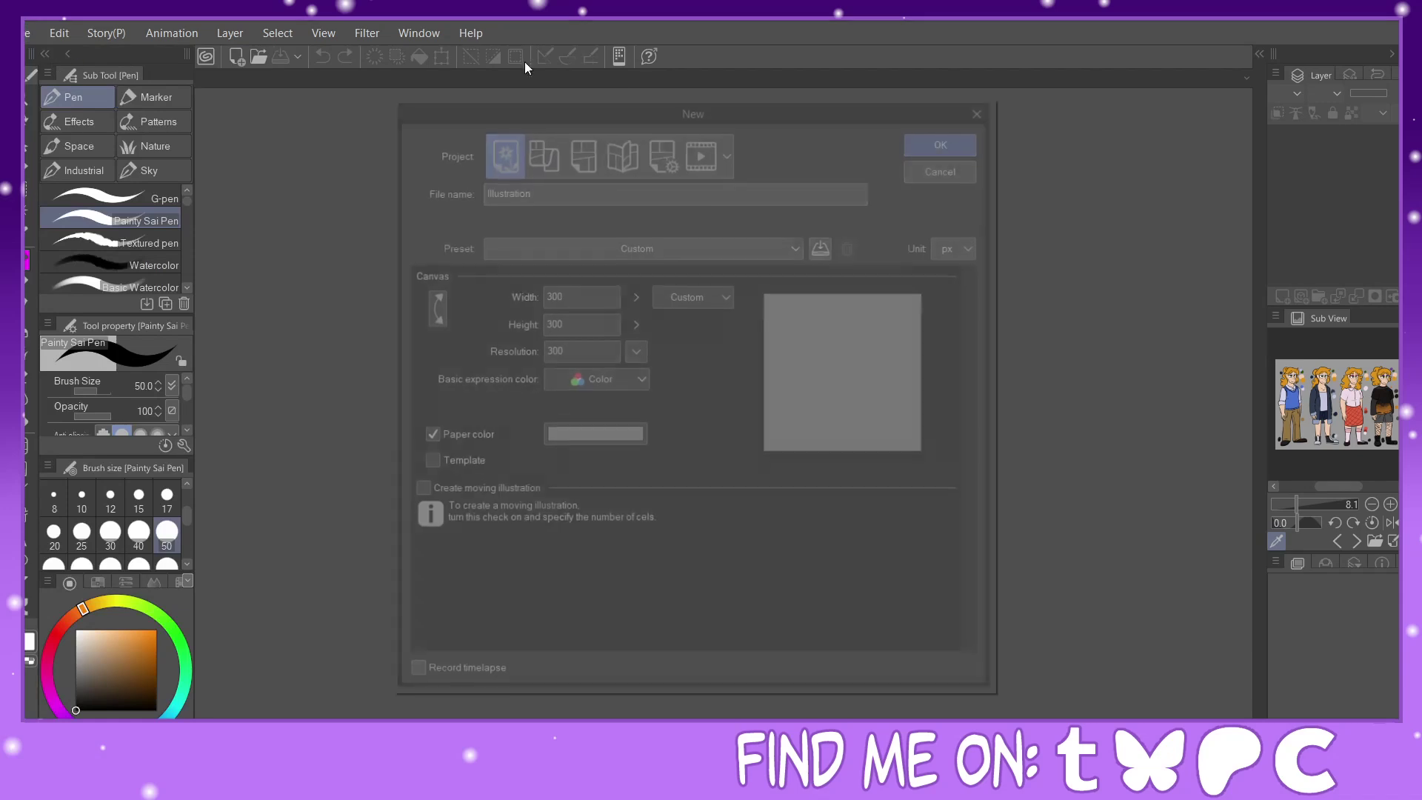
type("0")
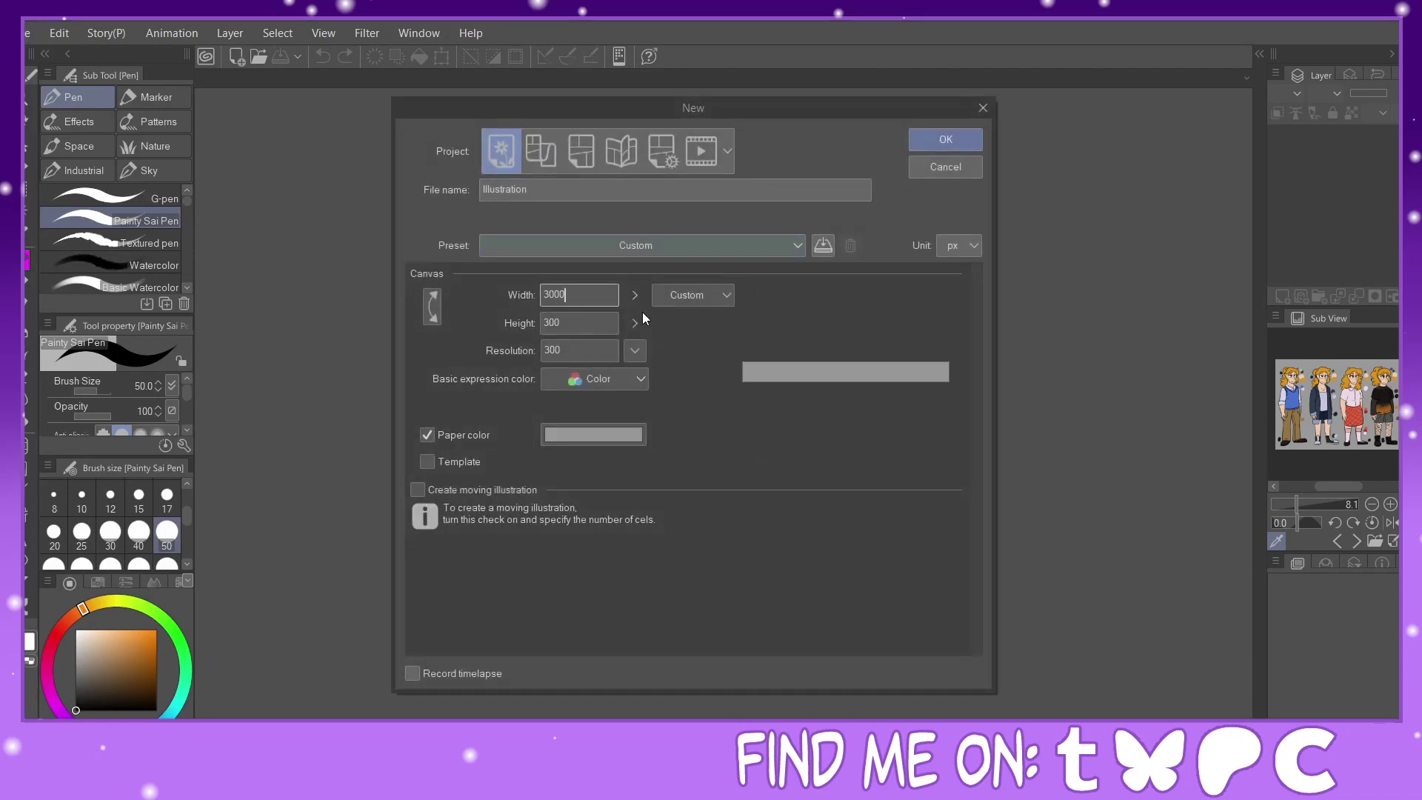
left_click(573, 320)
type("0")
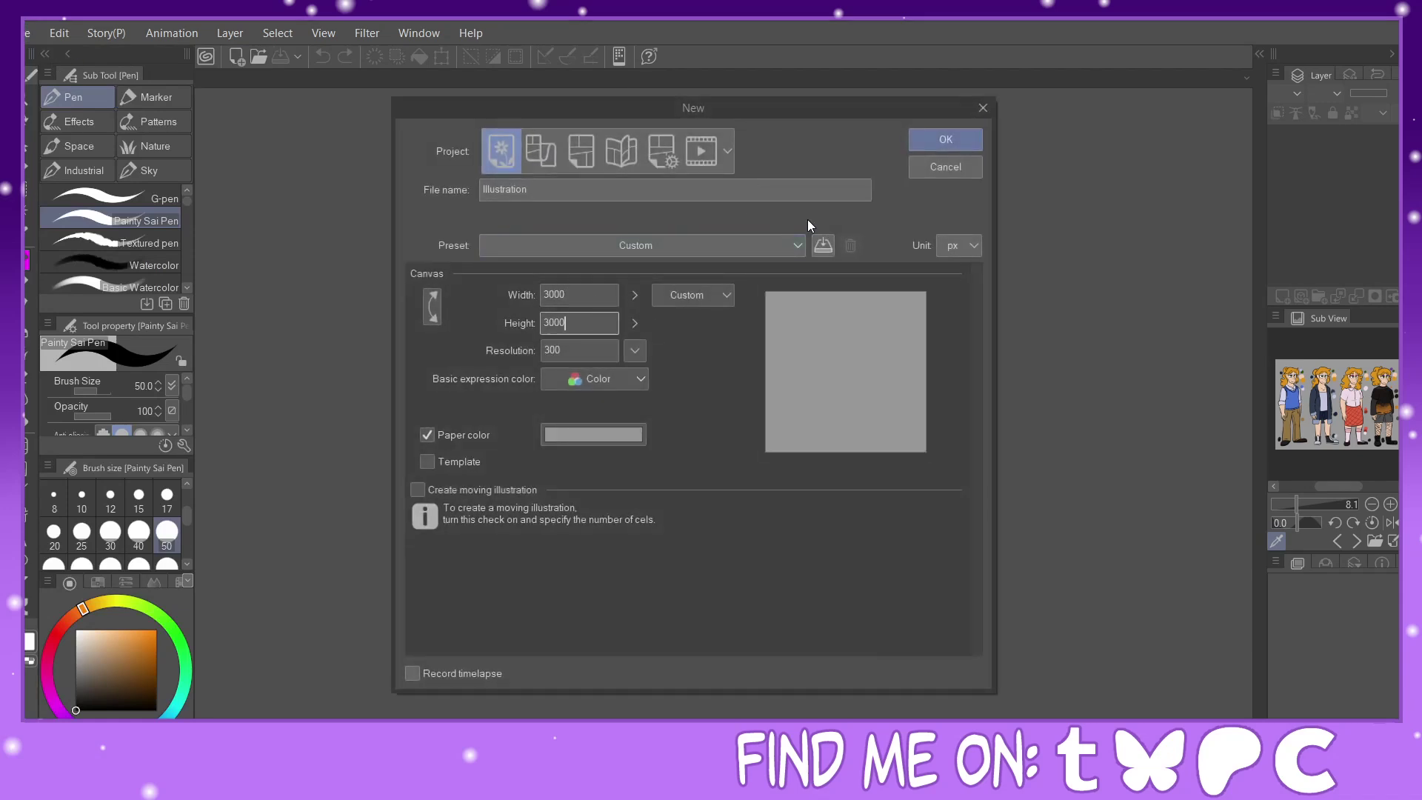
left_click(938, 143)
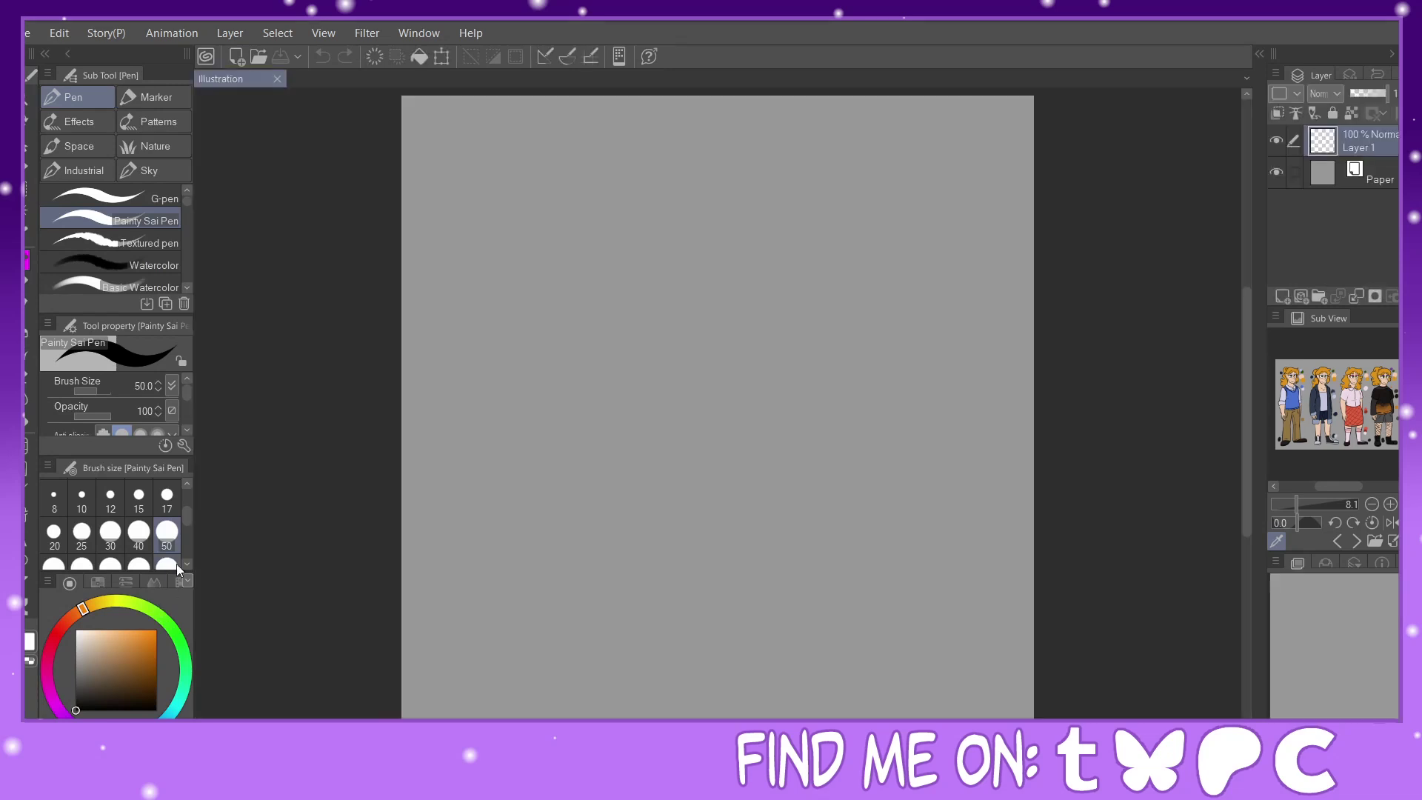
Draw two winding black strokes down the canvas, one at brush size 120 and a thicker one at size 300.
left_click(171, 564)
scroll(176, 533, "down", 1)
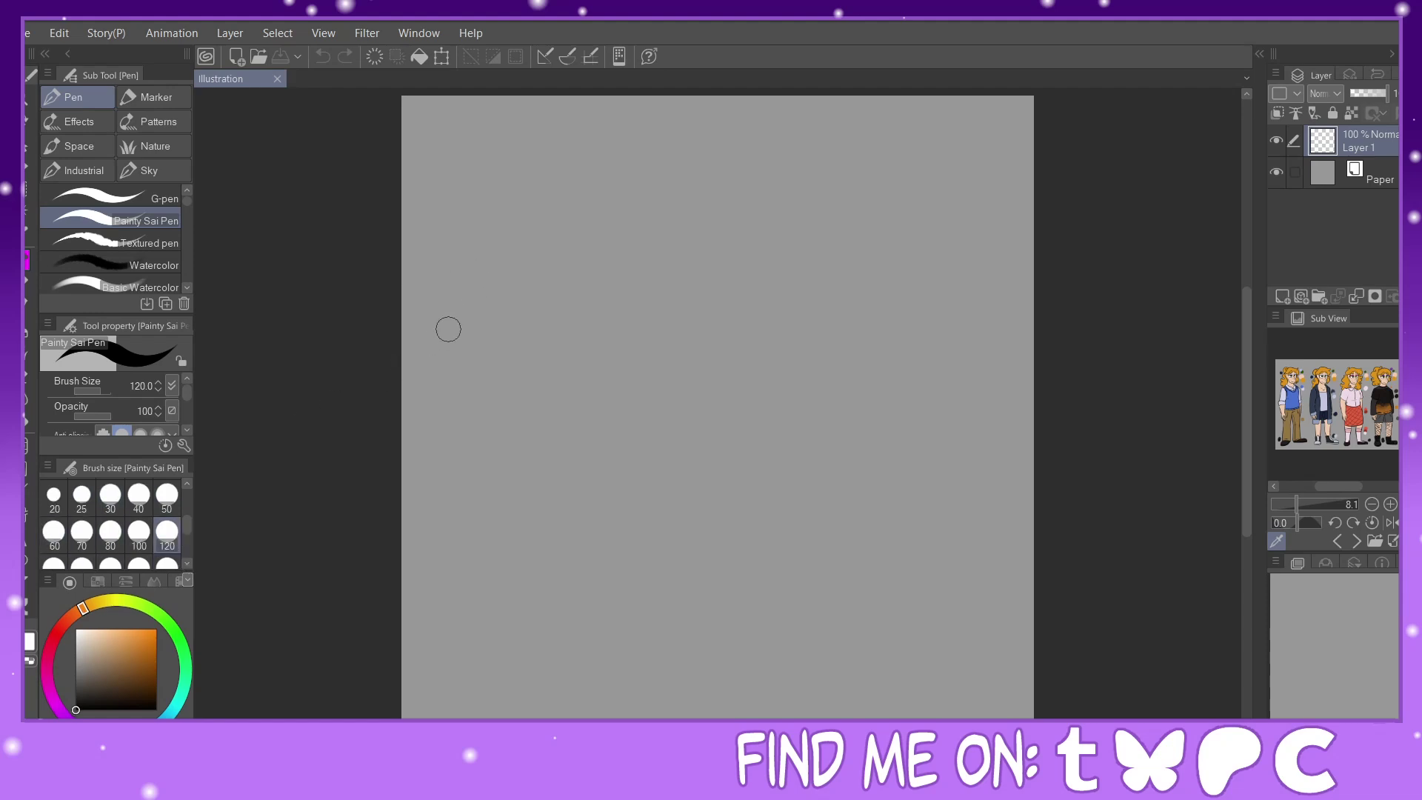
mouse_move(519, 226)
left_mouse_down()
mouse_move(901, 229)
mouse_move(527, 425)
mouse_move(844, 413)
mouse_move(686, 518)
mouse_move(692, 674)
left_mouse_up()
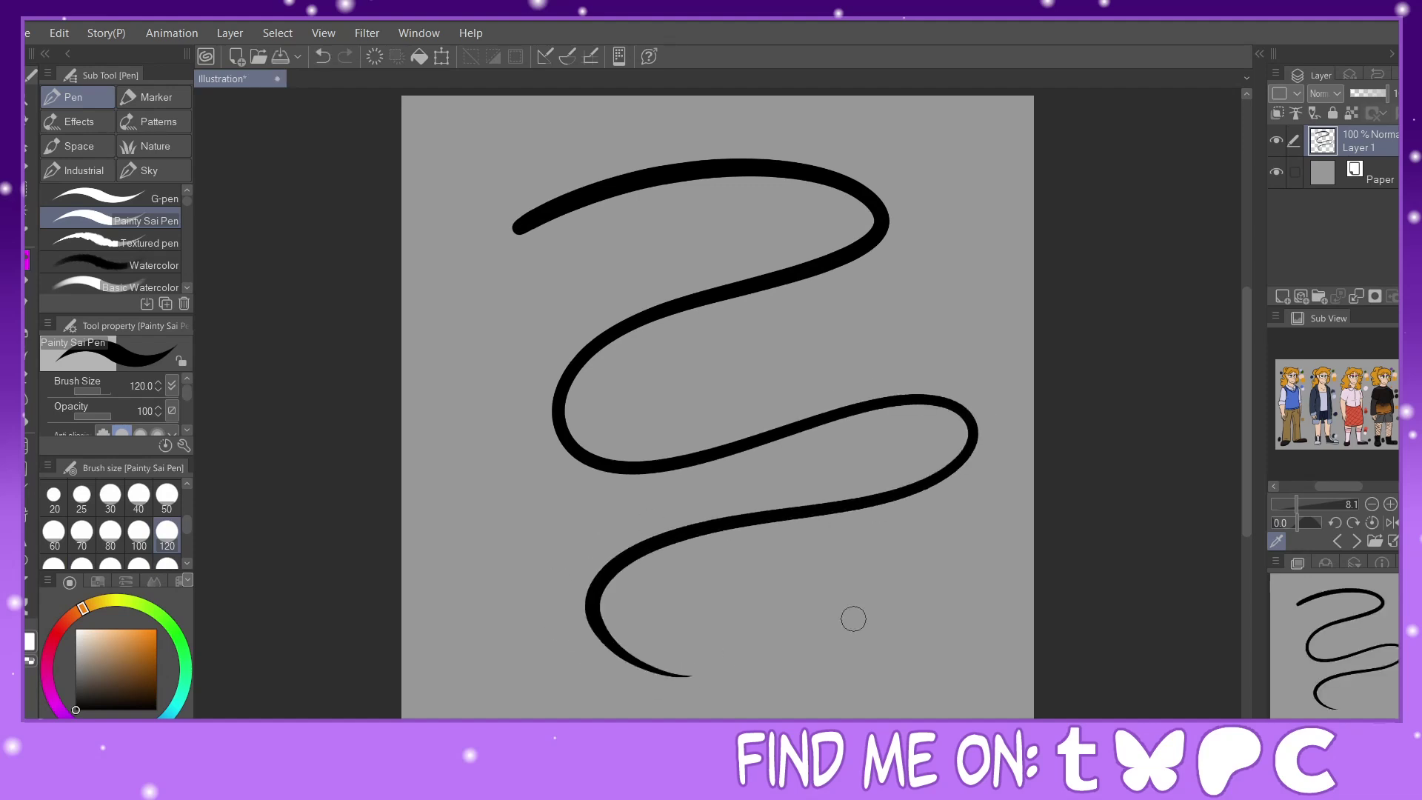
mouse_move(1370, 648)
left_mouse_down()
mouse_move(1383, 642)
mouse_move(1355, 647)
left_mouse_up()
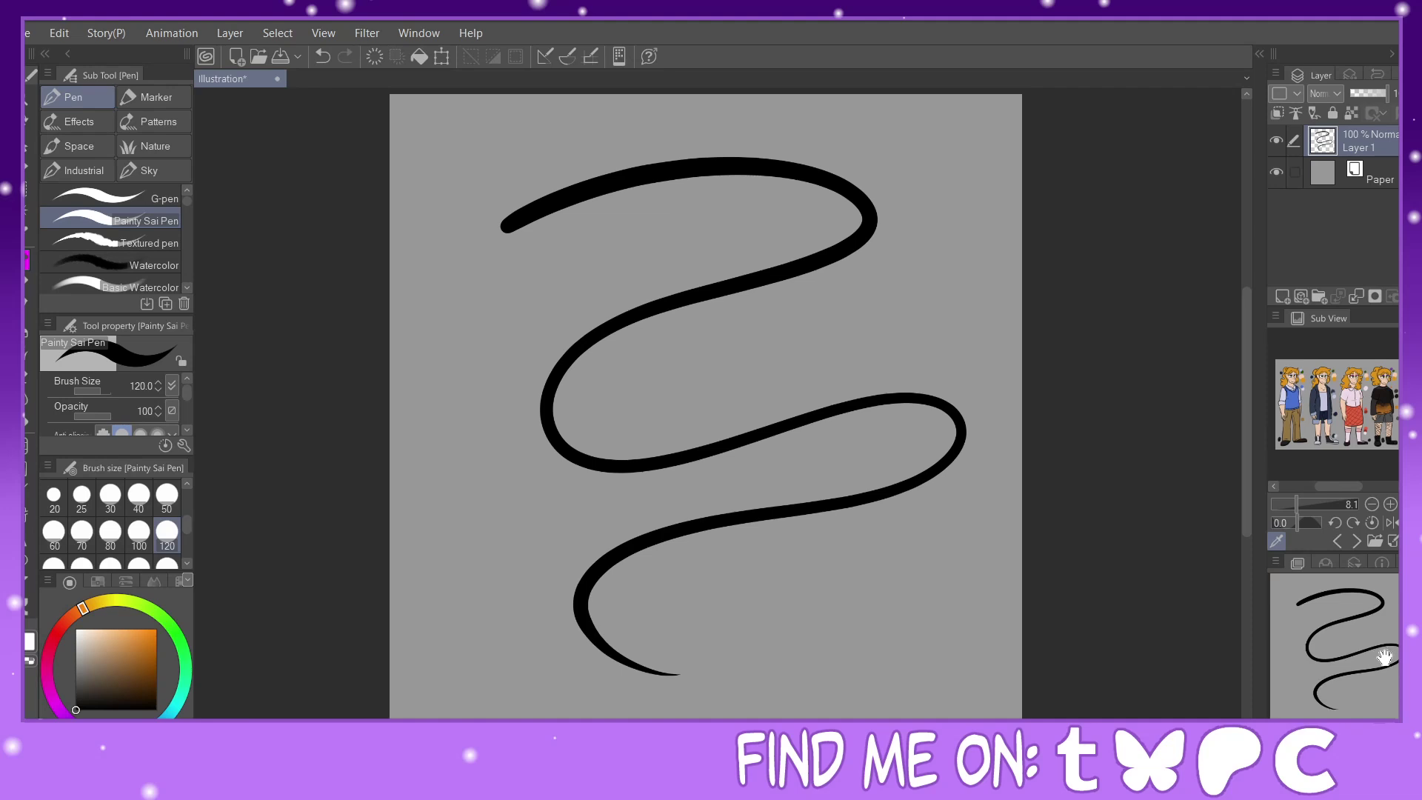
left_click(166, 565)
mouse_move(685, 215)
left_mouse_down()
mouse_move(571, 231)
mouse_move(718, 340)
mouse_move(920, 387)
mouse_move(570, 508)
mouse_move(863, 508)
mouse_move(787, 644)
mouse_move(759, 638)
left_mouse_up()
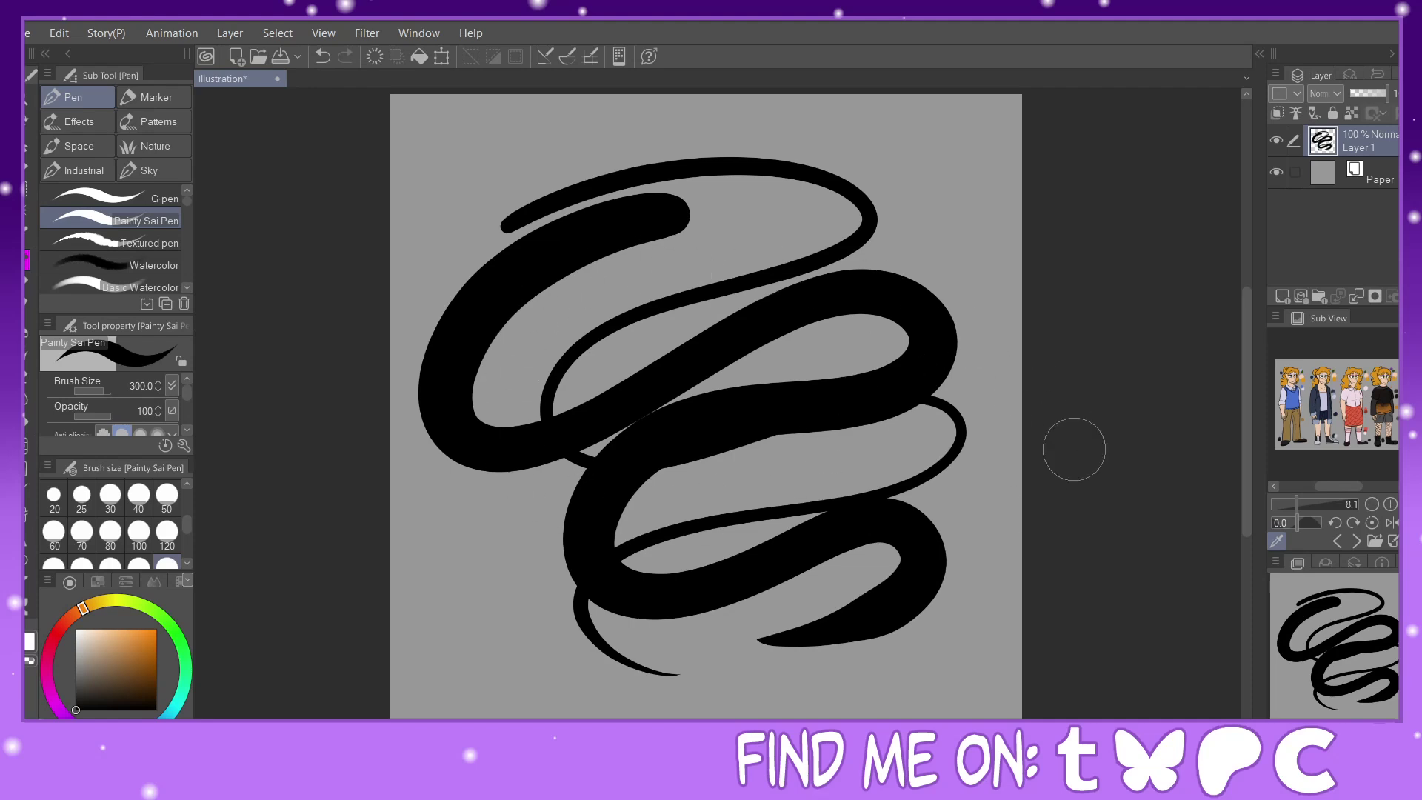
Examine the edges of the overlapping strokes at several magnifications to judge how smooth or pixelated they look.
key("ctrl+plus")
key("ctrl+plus")
key("ctrl+plus")
key("ctrl+plus")
key("ctrl+plus")
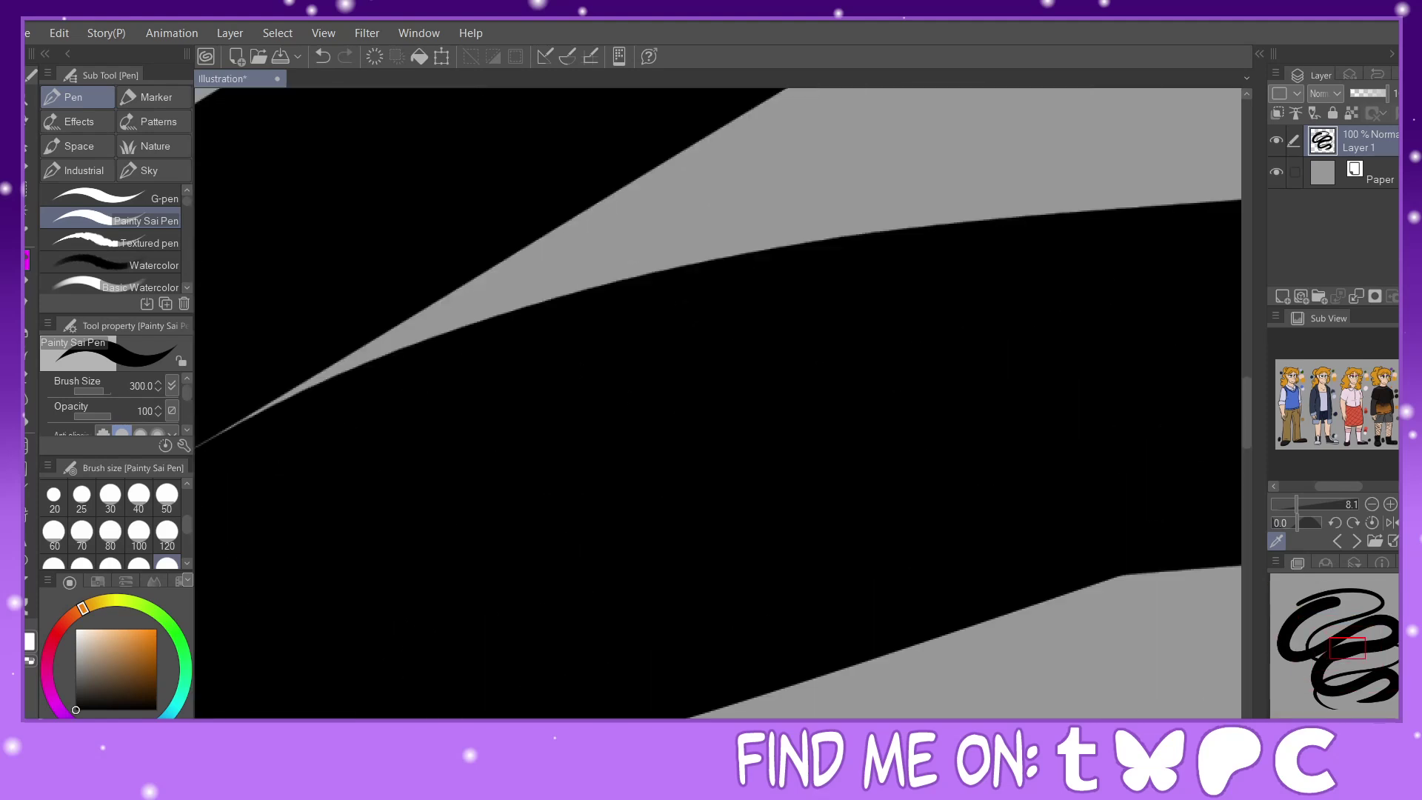
left_click_drag(1352, 650, 1351, 642)
key("ctrl+minus")
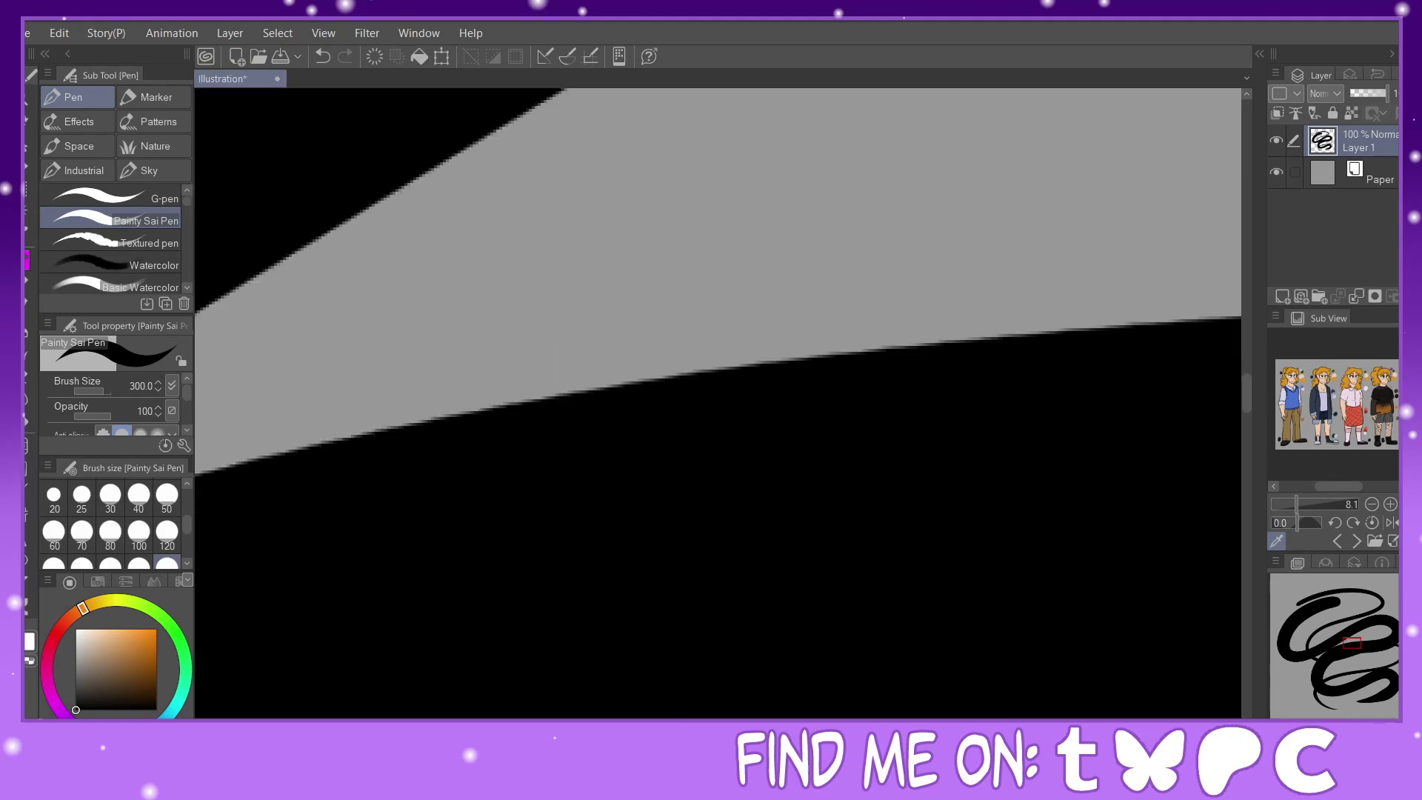
key("ctrl+minus")
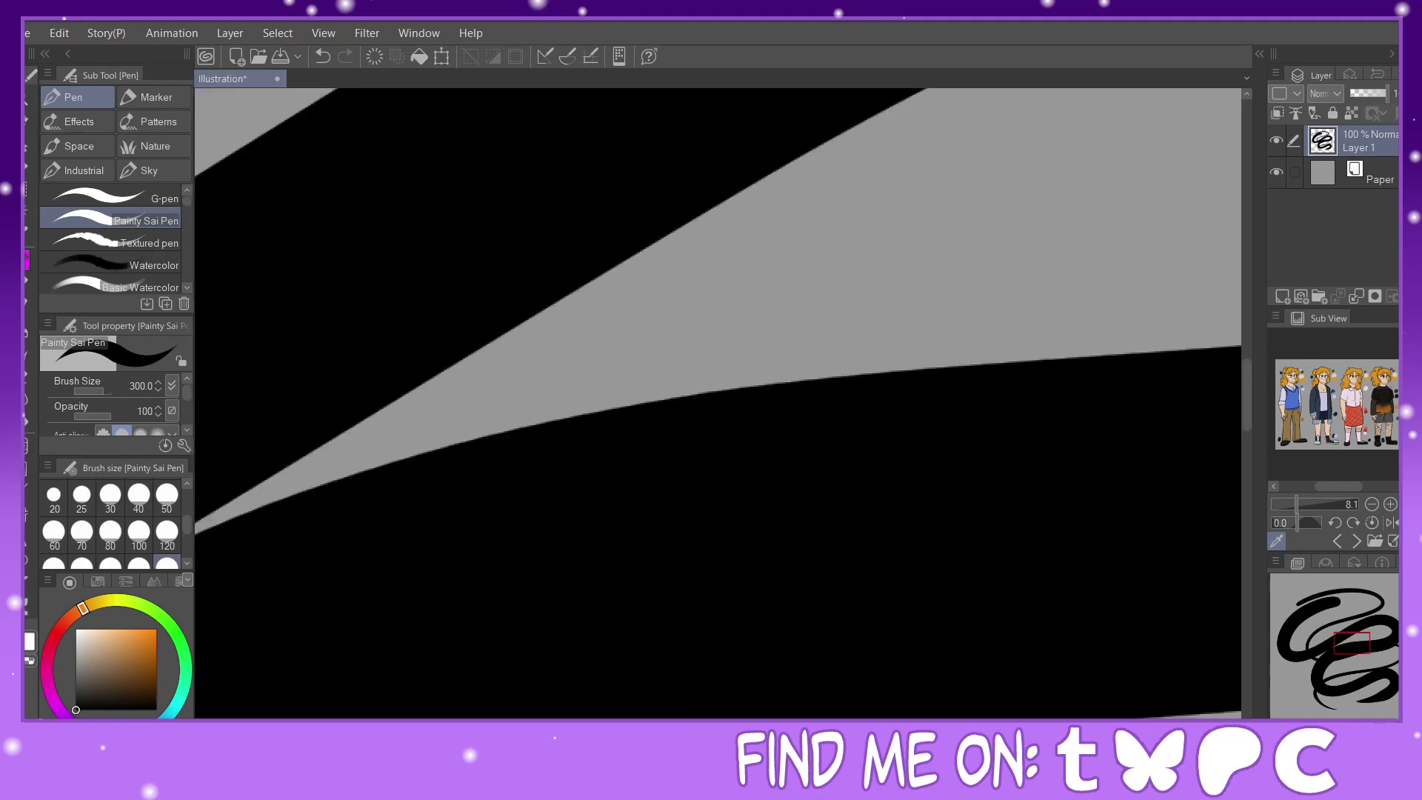
key("ctrl+plus")
key("ctrl+plus")
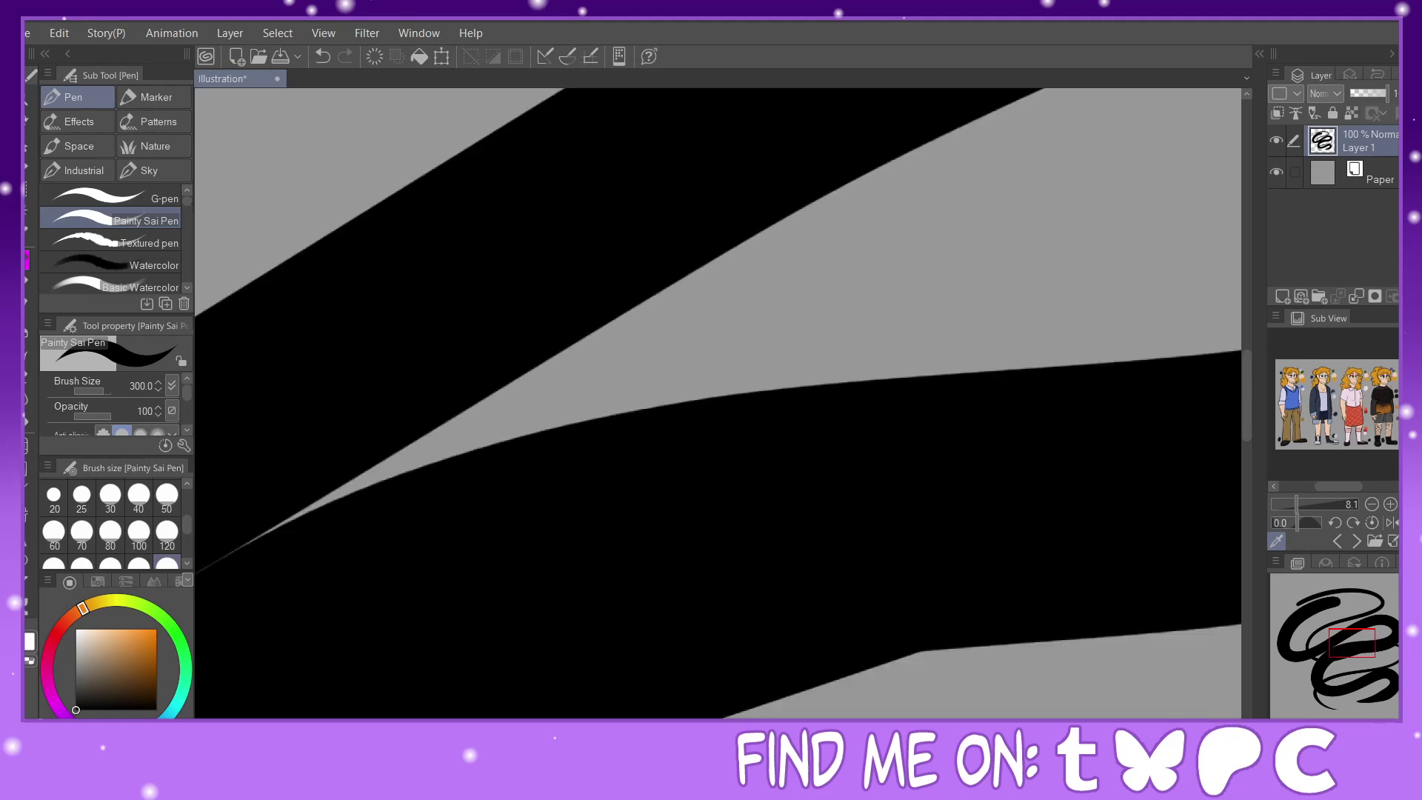
key("ctrl+minus")
key("ctrl+minus")
key("ctrl+minus")
key("ctrl+minus")
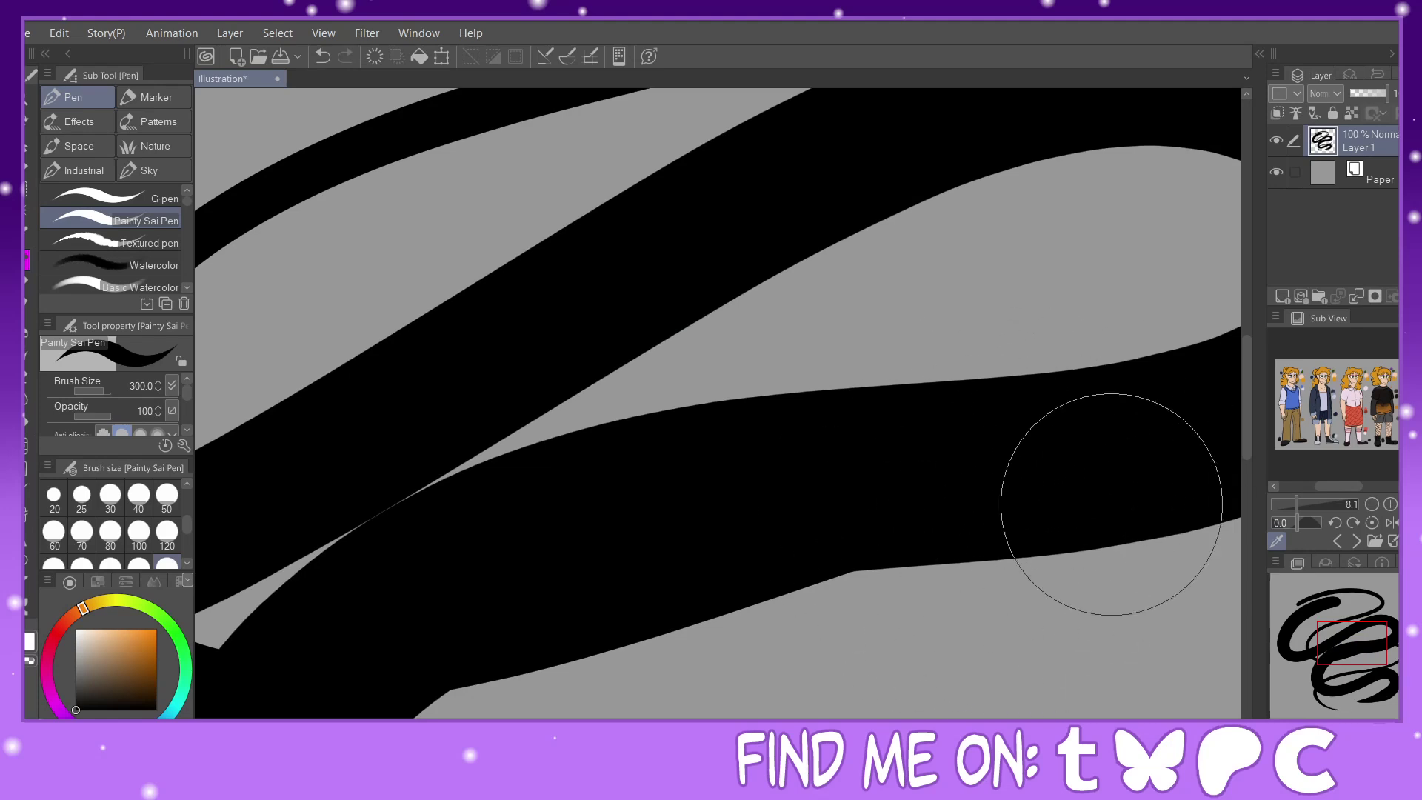
key("ctrl+minus")
key("ctrl+minus")
key("ctrl+minus")
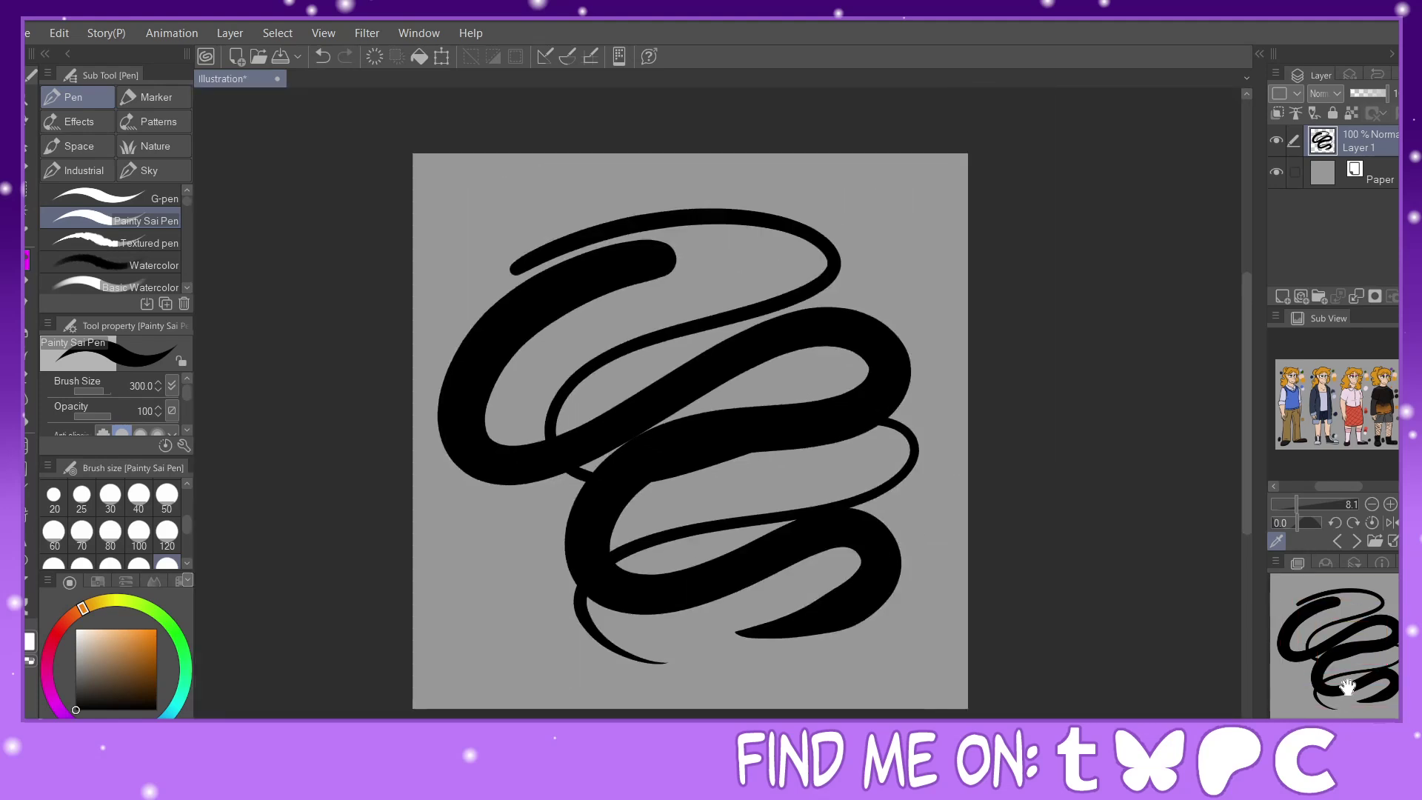
Clear the strokes from the layer and draw a small smiley face near the canvas centre at brush size 120.
left_click(377, 58)
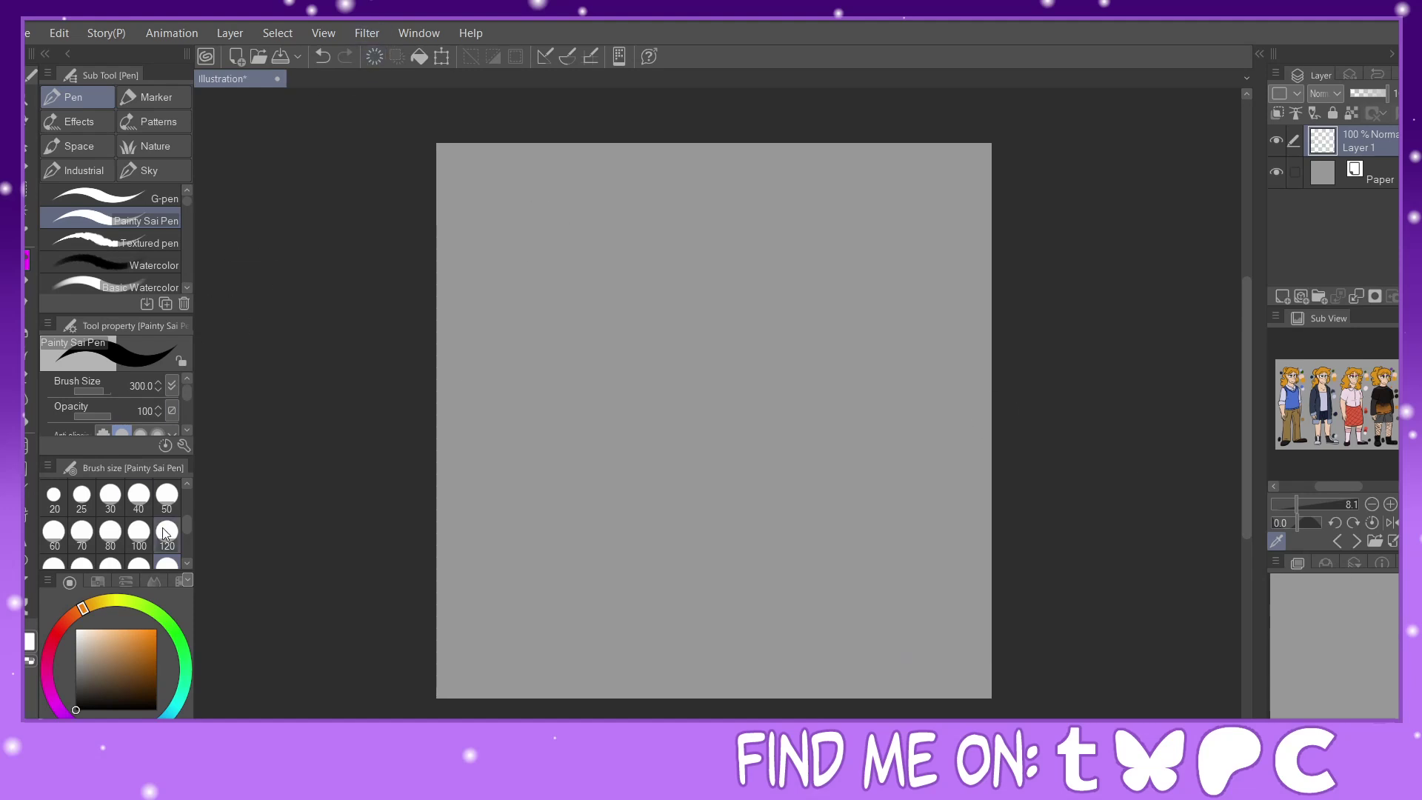
left_click(166, 531)
mouse_move(662, 363)
left_mouse_down()
mouse_move(736, 384)
mouse_move(736, 341)
mouse_move(710, 308)
mouse_move(678, 328)
left_mouse_up()
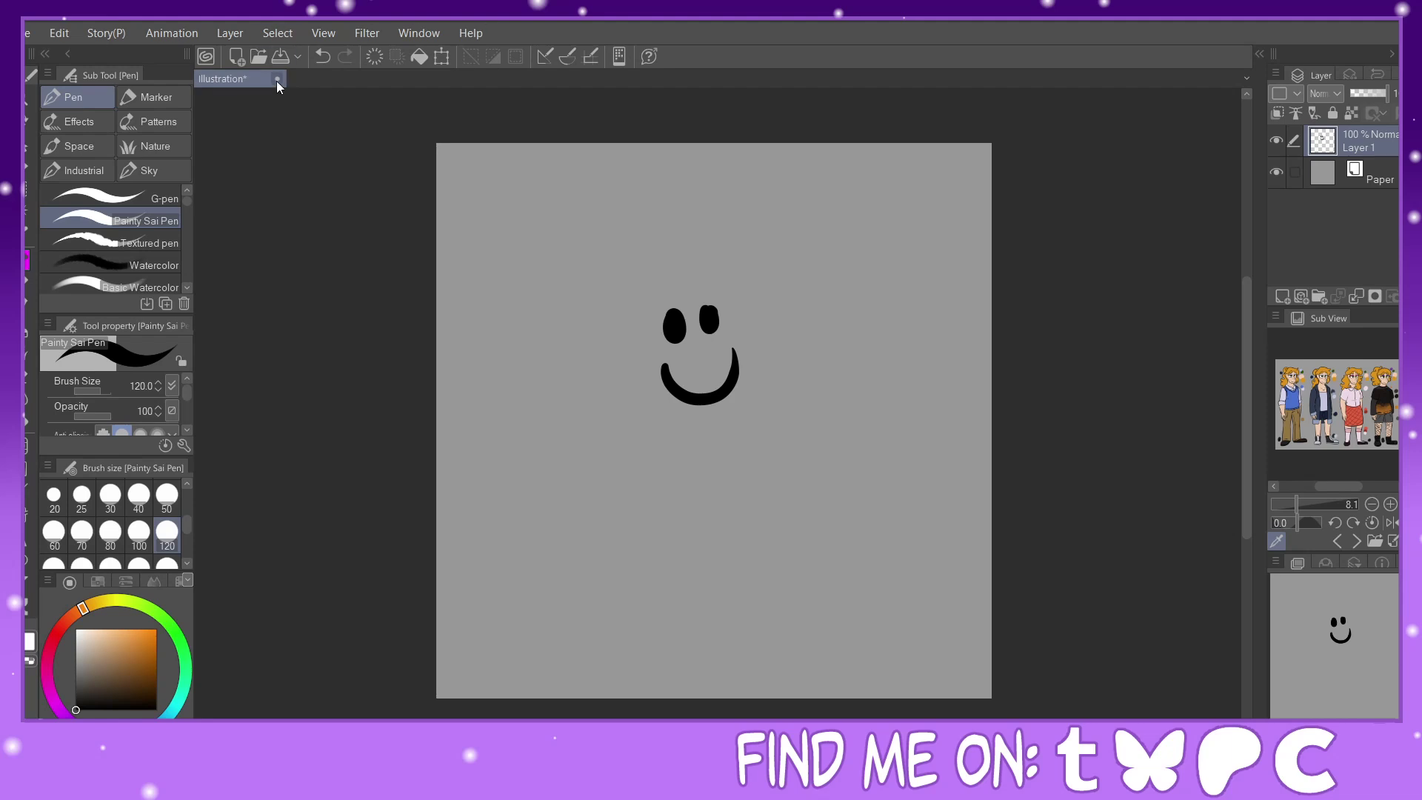
Close the smiley illustration without saving and create a new 1500 × 1500 px canvas at 300 dpi.
left_click(277, 80)
left_click(728, 299)
key("ctrl+n")
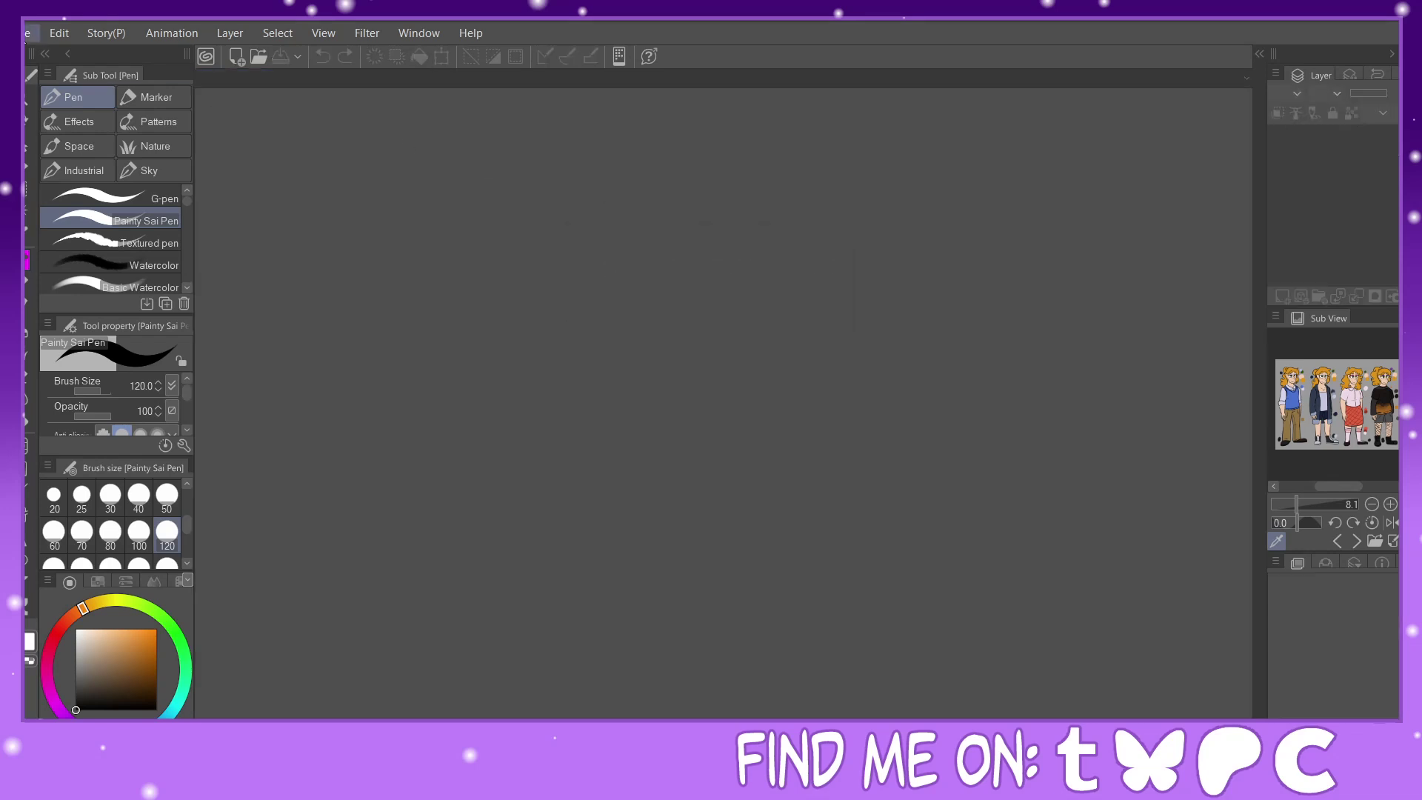
double_click(548, 294)
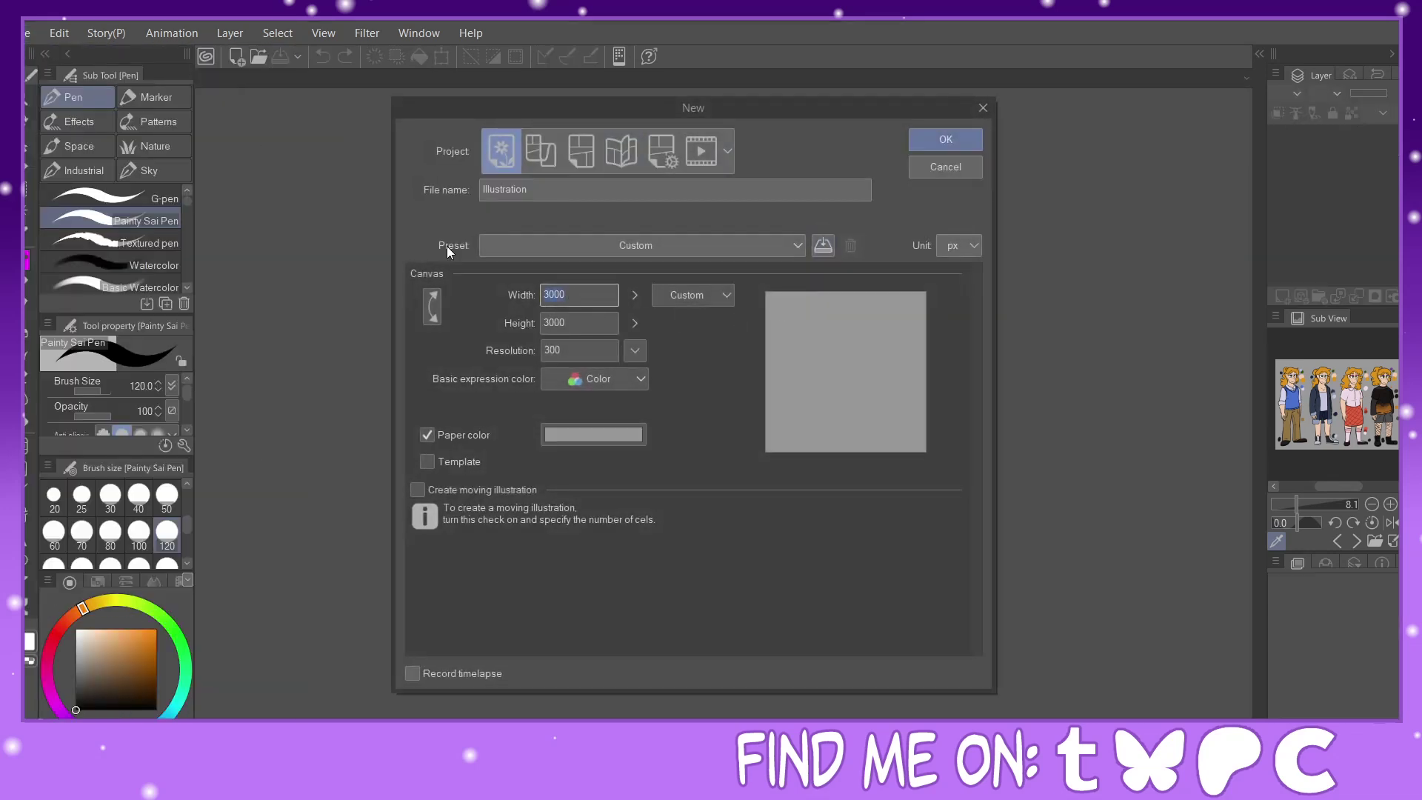
type("1500")
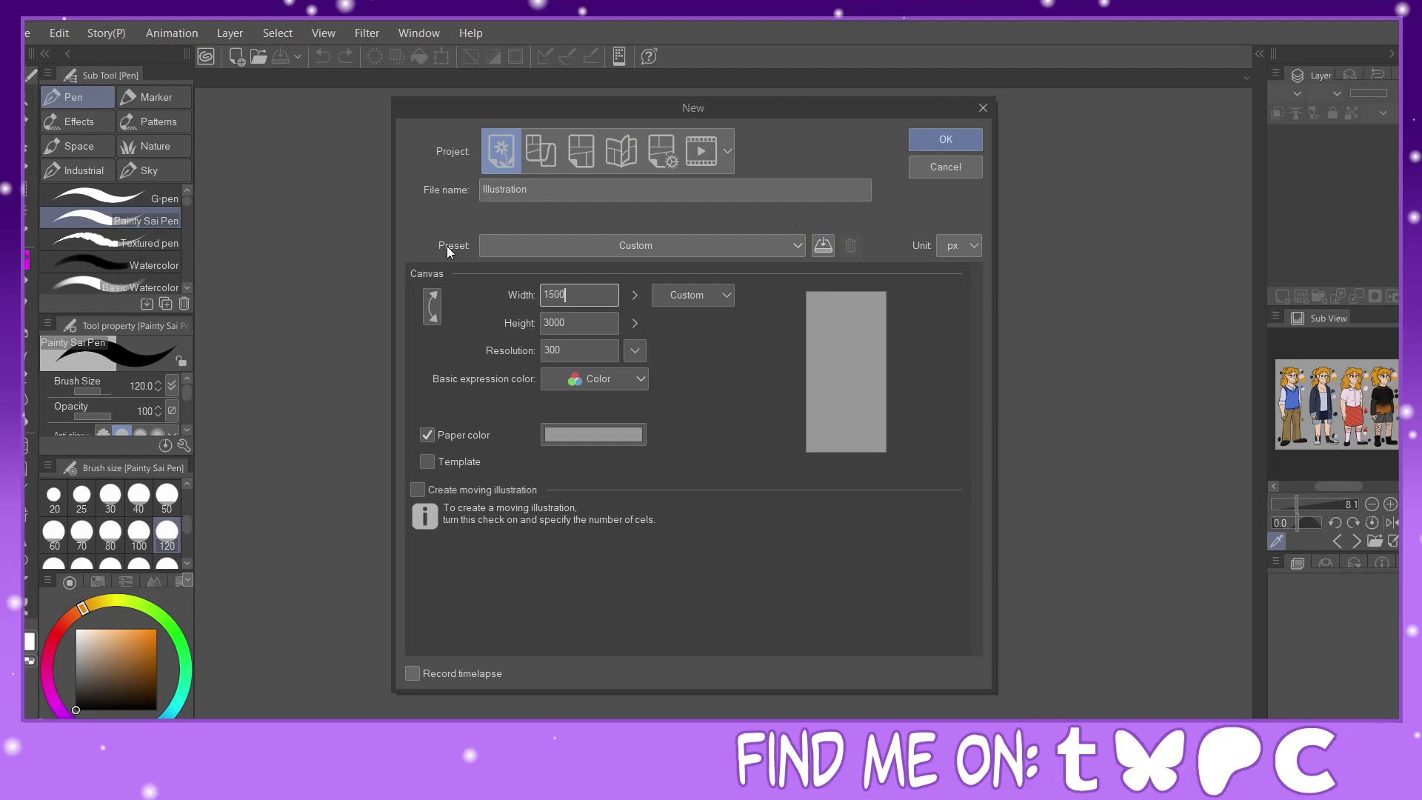
key("Tab")
type("1500")
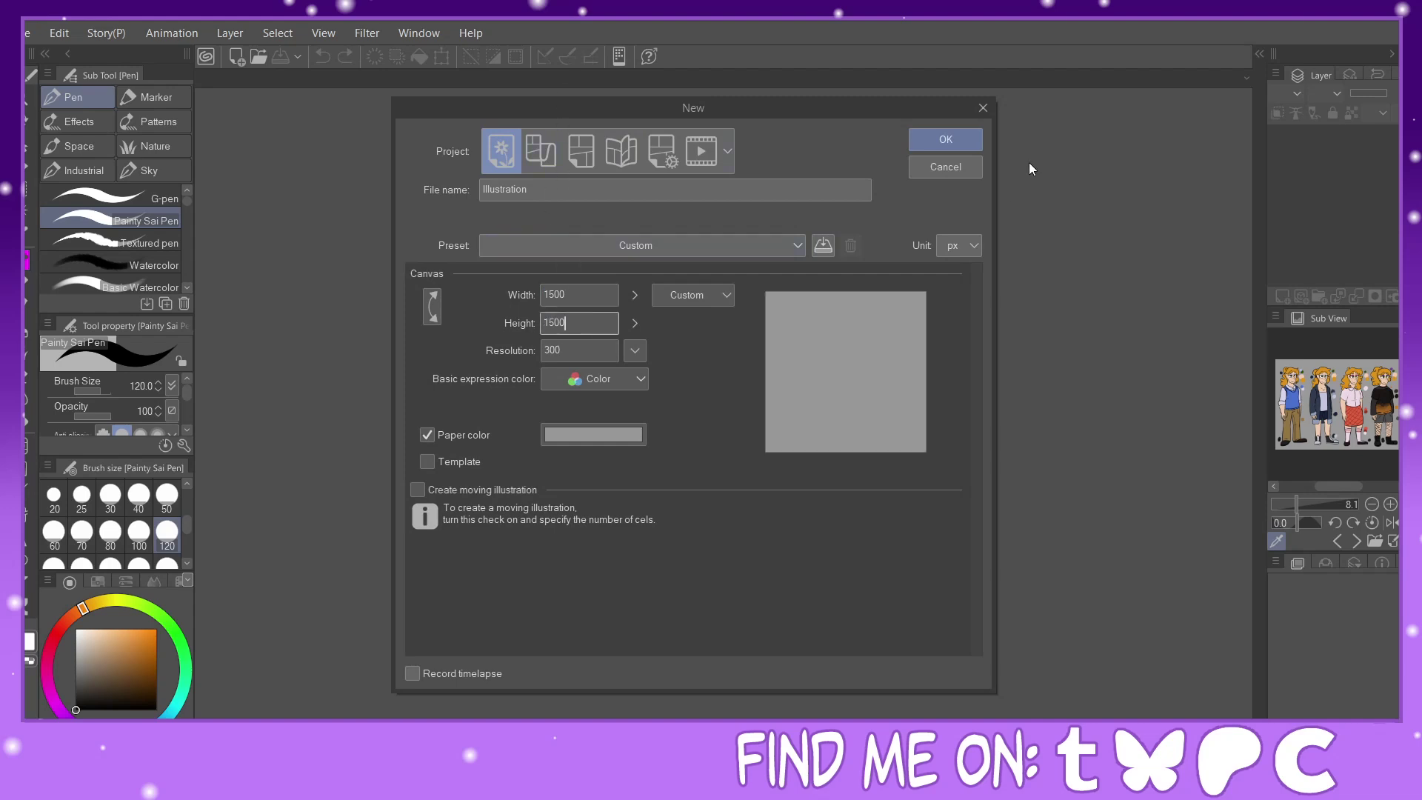
left_click(945, 141)
Undo a first oversized test stroke, draw a circle in the upper part of the canvas at brush size 50, and inspect its edge.
mouse_move(759, 185)
left_mouse_down()
mouse_move(914, 387)
mouse_move(628, 379)
left_mouse_up()
left_click(323, 56)
left_click(167, 495)
mouse_move(729, 180)
left_mouse_down()
mouse_move(800, 310)
mouse_move(787, 253)
left_mouse_up()
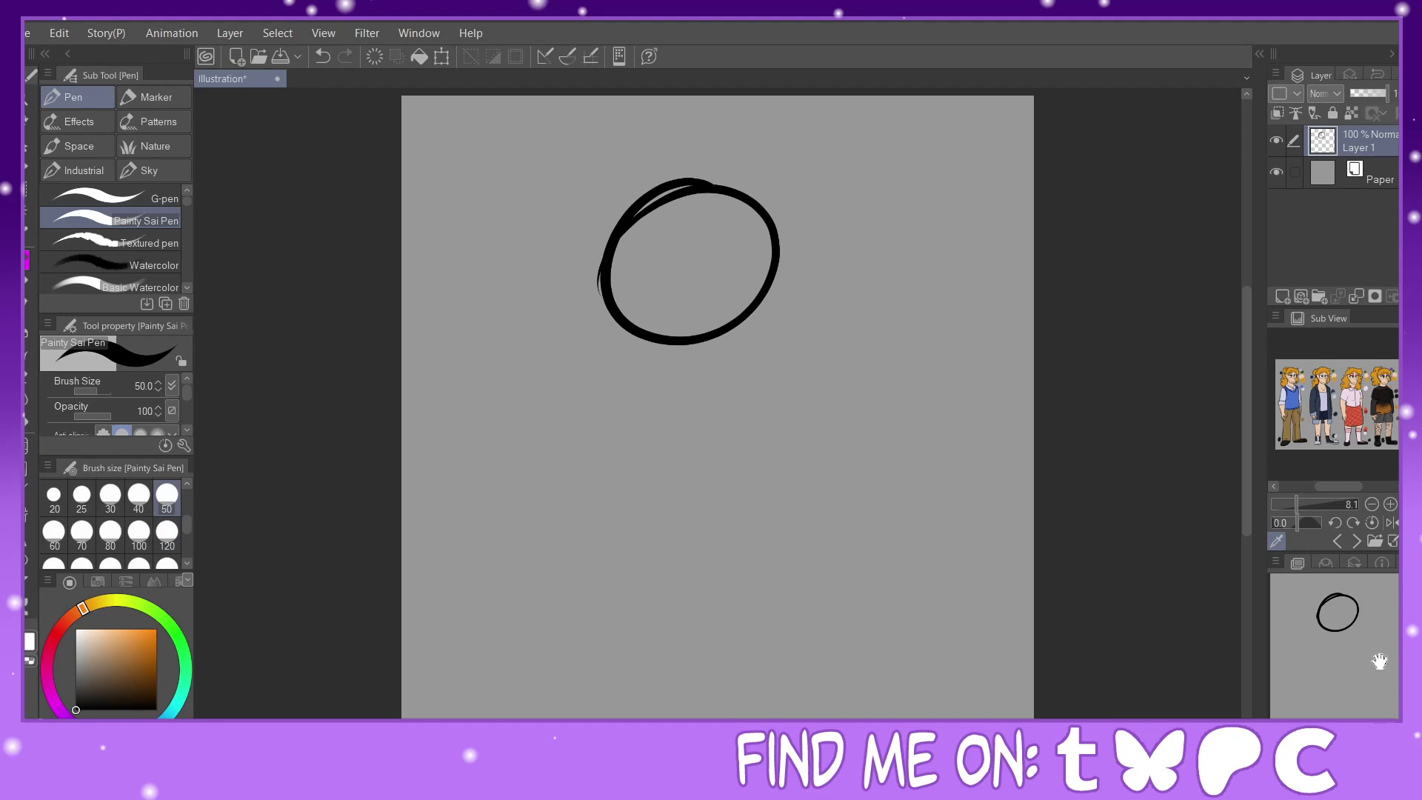
scroll(1377, 677, "up", 2)
scroll(710, 418, "up", 5)
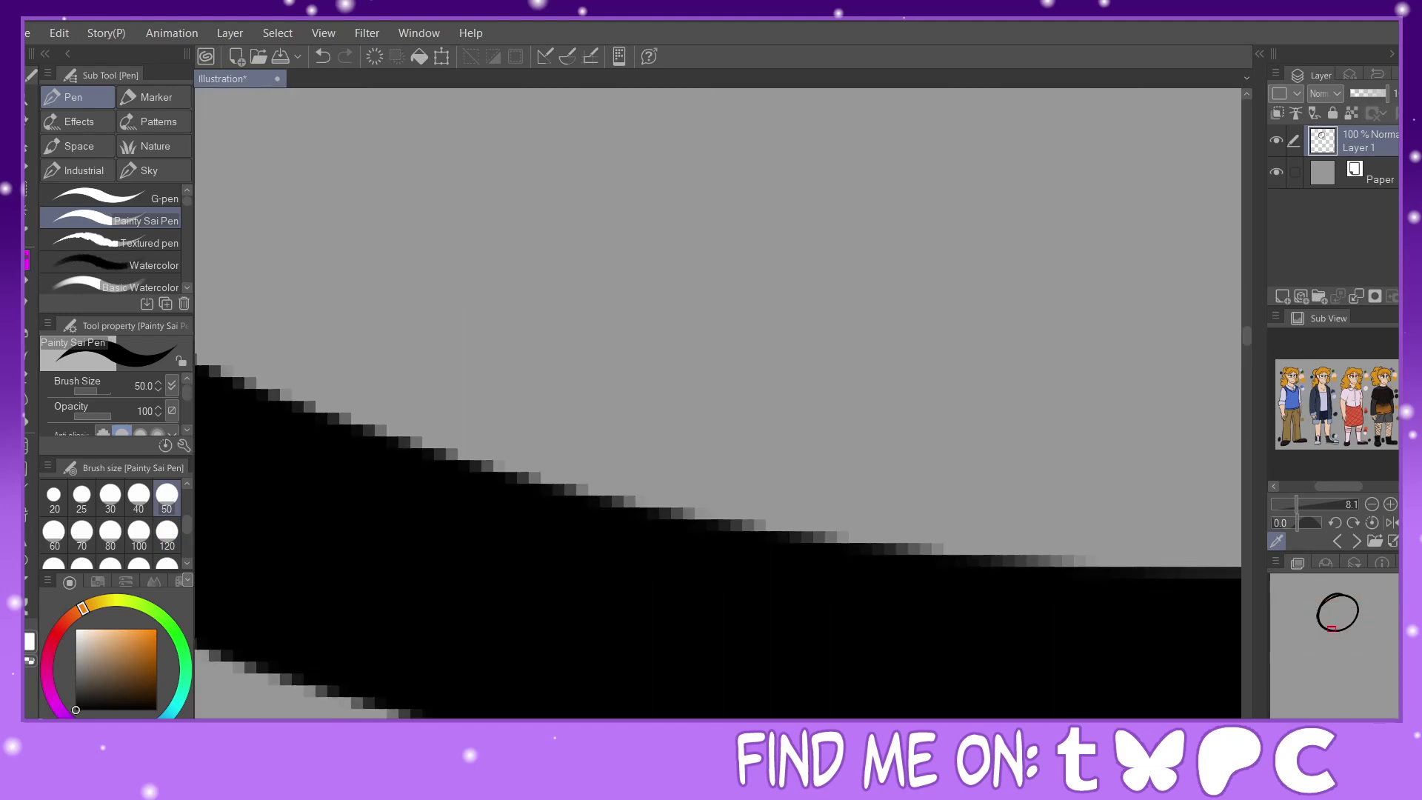
scroll(711, 419, "down", 6)
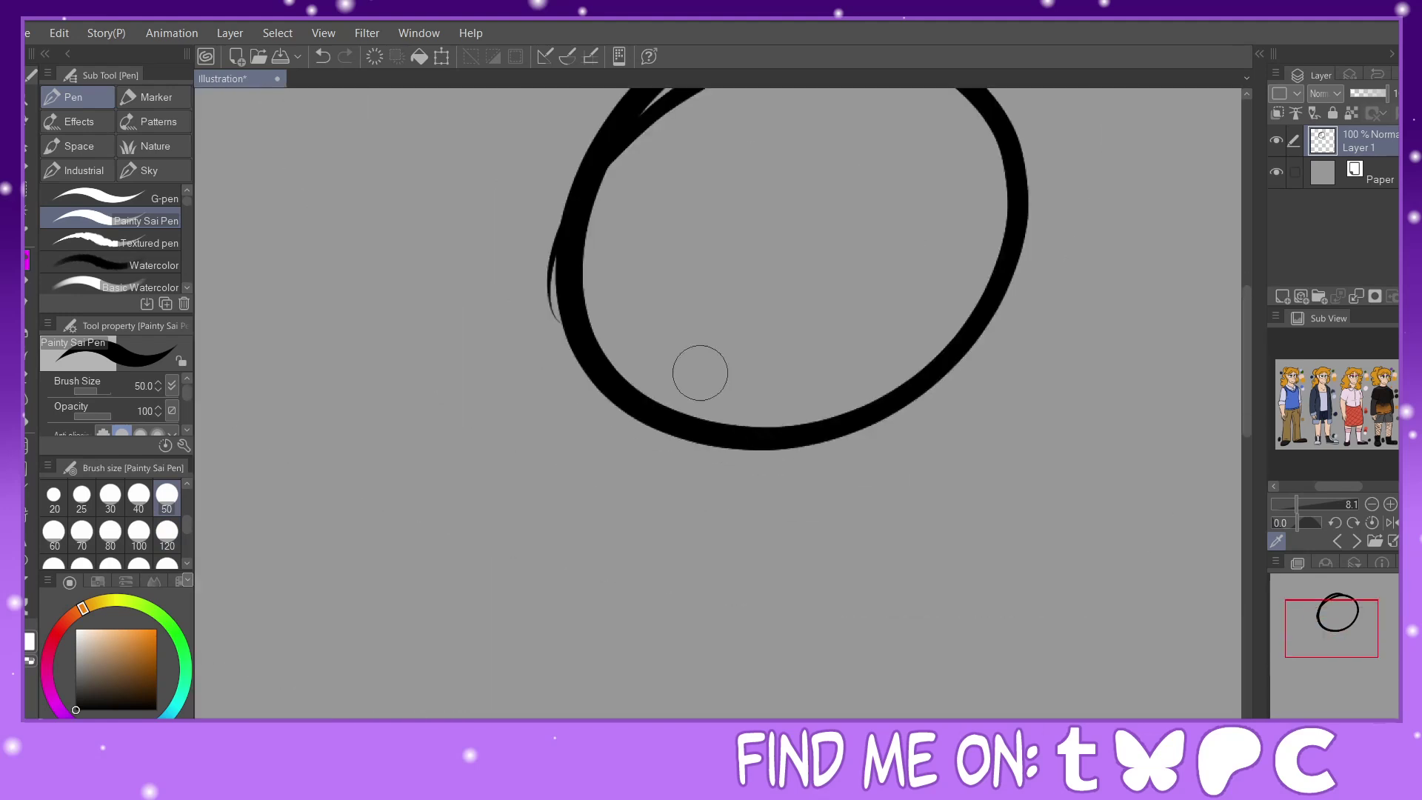
Draw a thin S-shaped curve below and to the left of the circle at brush size 17.
scroll(185, 522, "up", 3)
left_click(168, 539)
mouse_move(445, 269)
left_mouse_down()
mouse_move(668, 575)
mouse_move(470, 559)
left_mouse_up()
left_click_drag(1309, 652, 1297, 656)
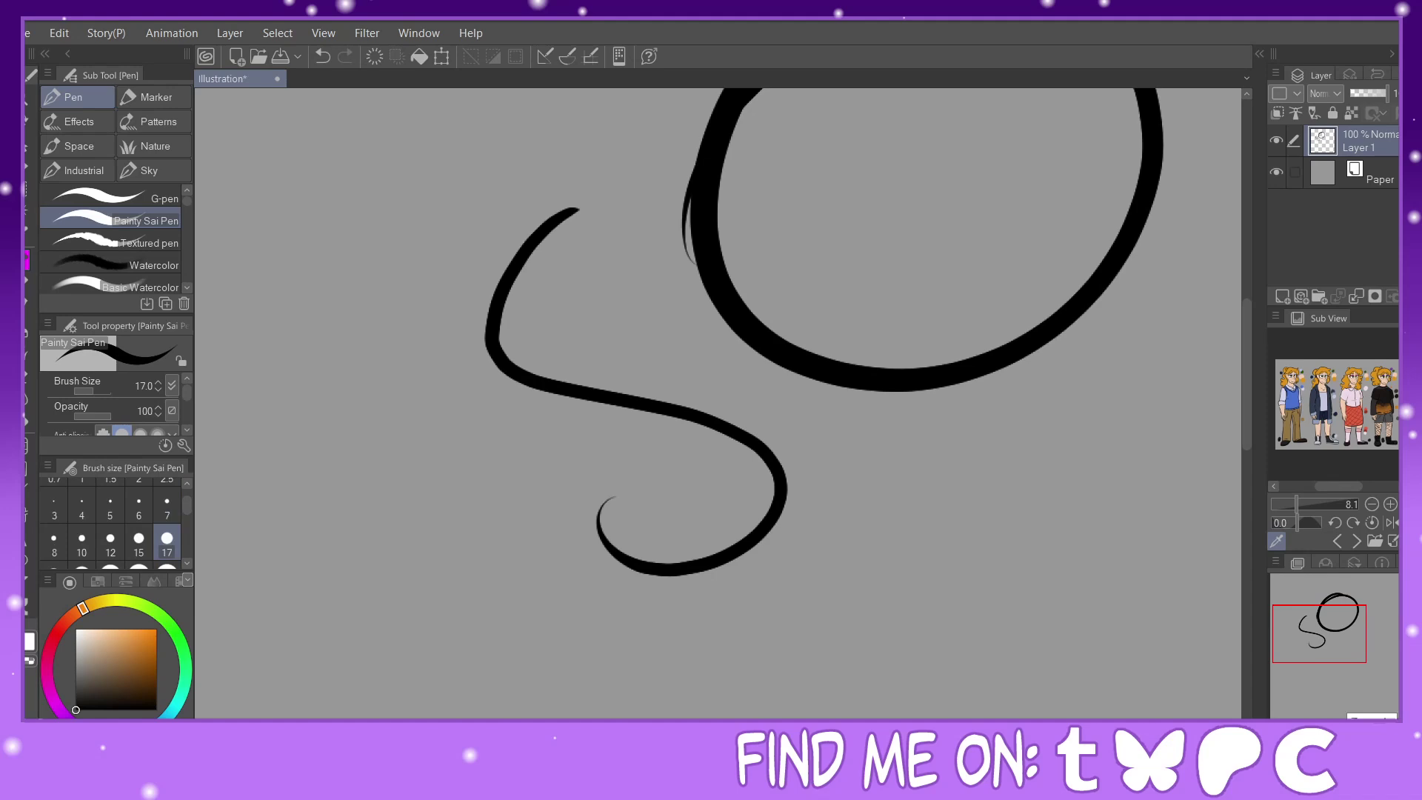
Inspect the edges of the S-shaped curve and the circle at close range and at full-canvas view.
left_click_drag(1338, 620, 1342, 630)
key("ctrl+minus")
key("ctrl+minus")
key("ctrl+minus")
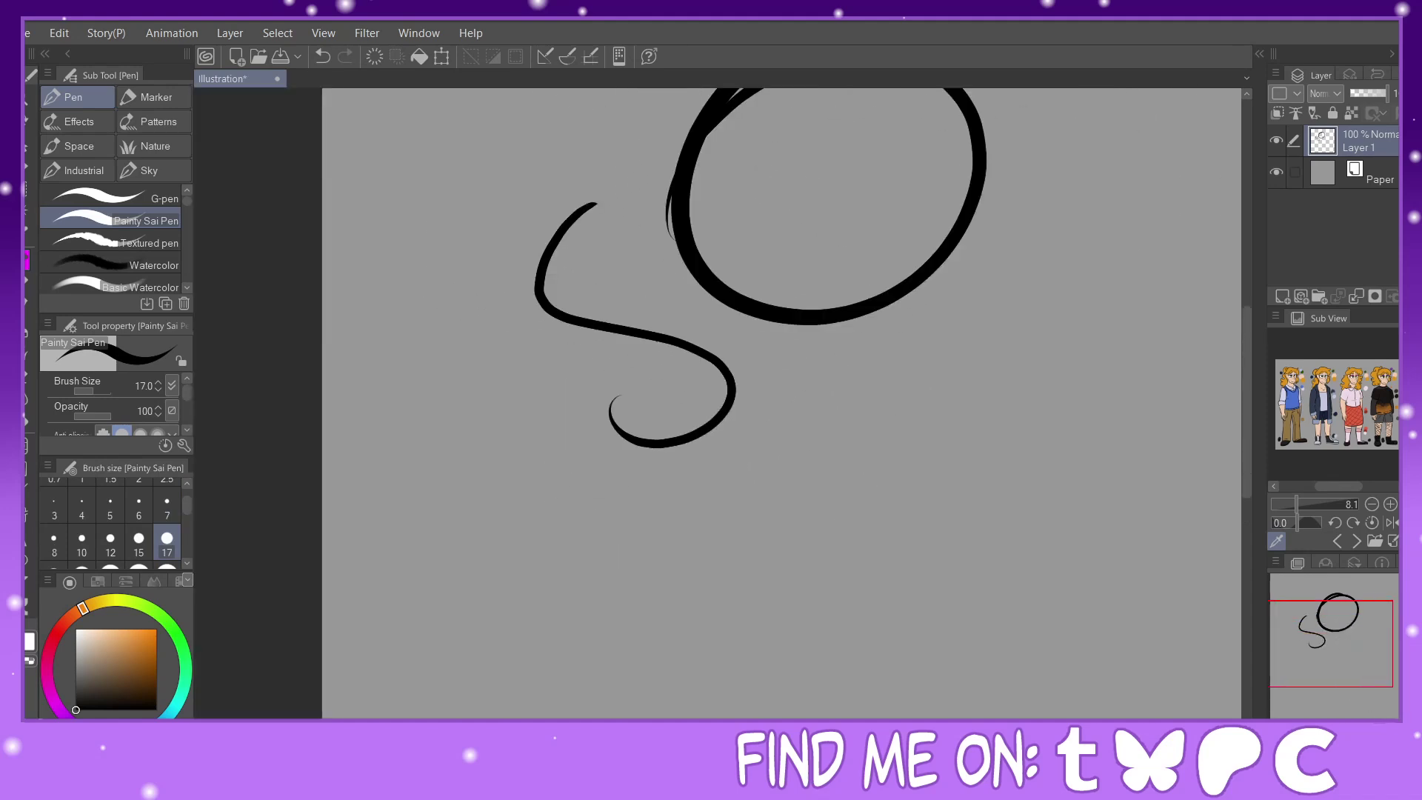
mouse_move(1346, 689)
left_mouse_down()
mouse_move(1356, 696)
mouse_move(1366, 651)
left_mouse_up()
key("ctrl+plus")
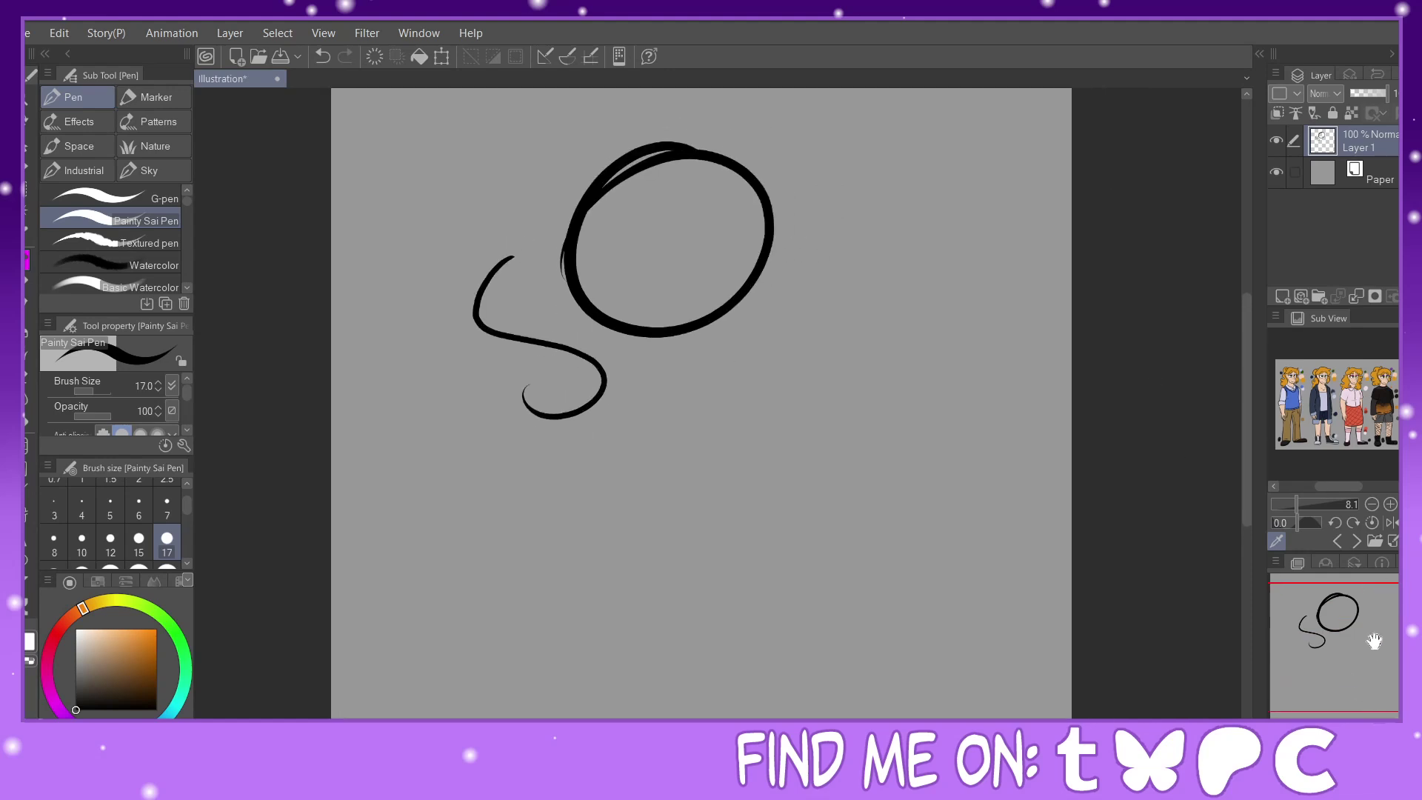
scroll(1353, 627, "up", 4)
scroll(1313, 638, "up", 3)
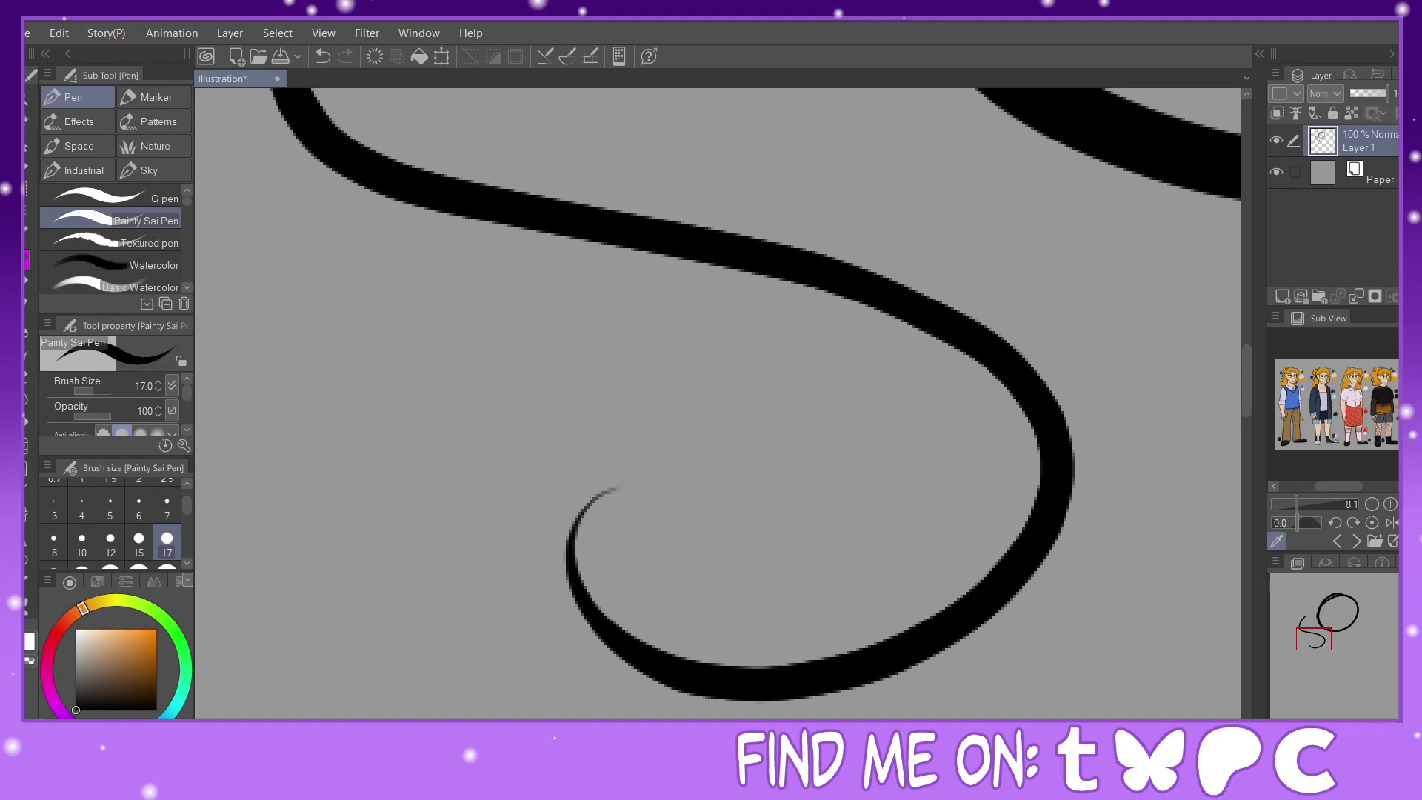
scroll(1350, 642, "down", 6)
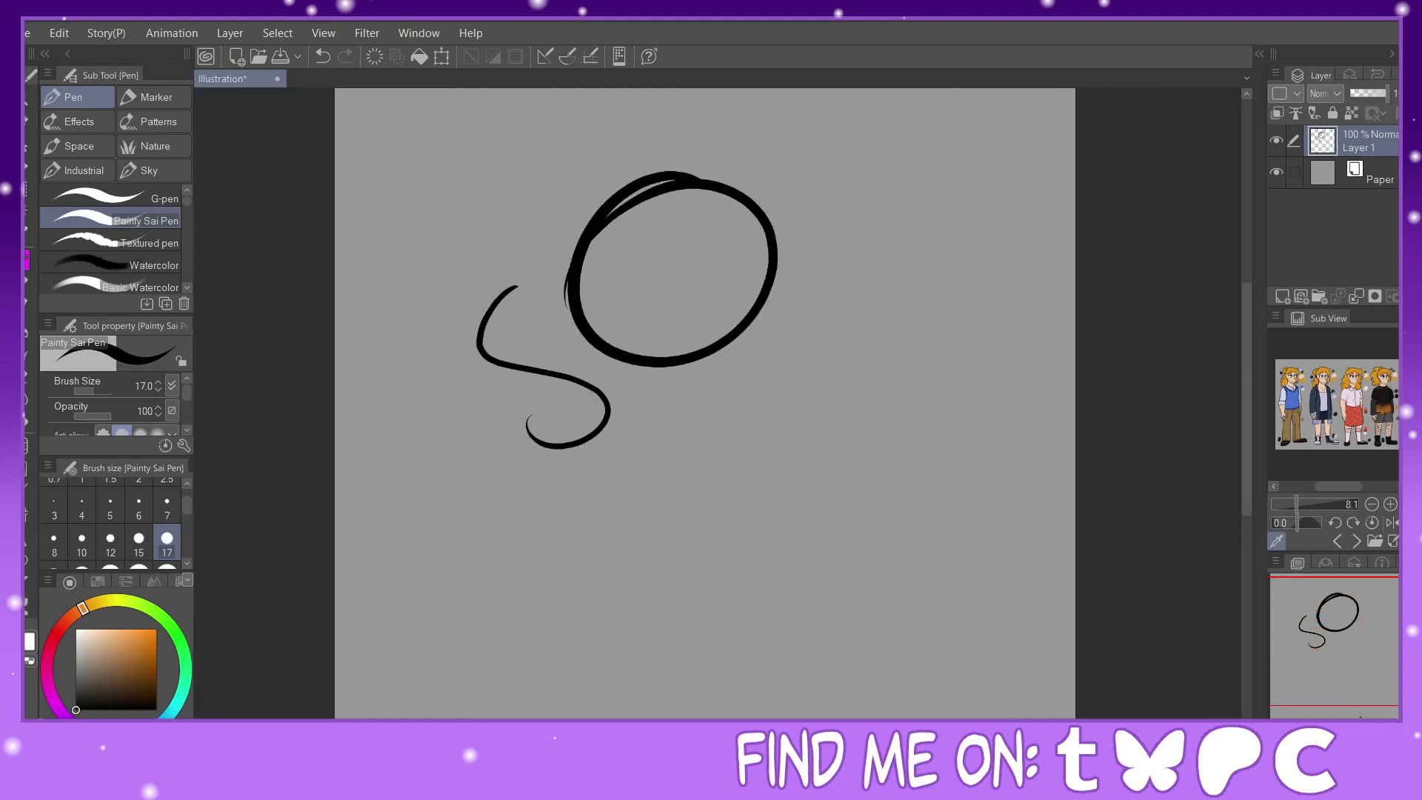
scroll(1370, 662, "down", 3)
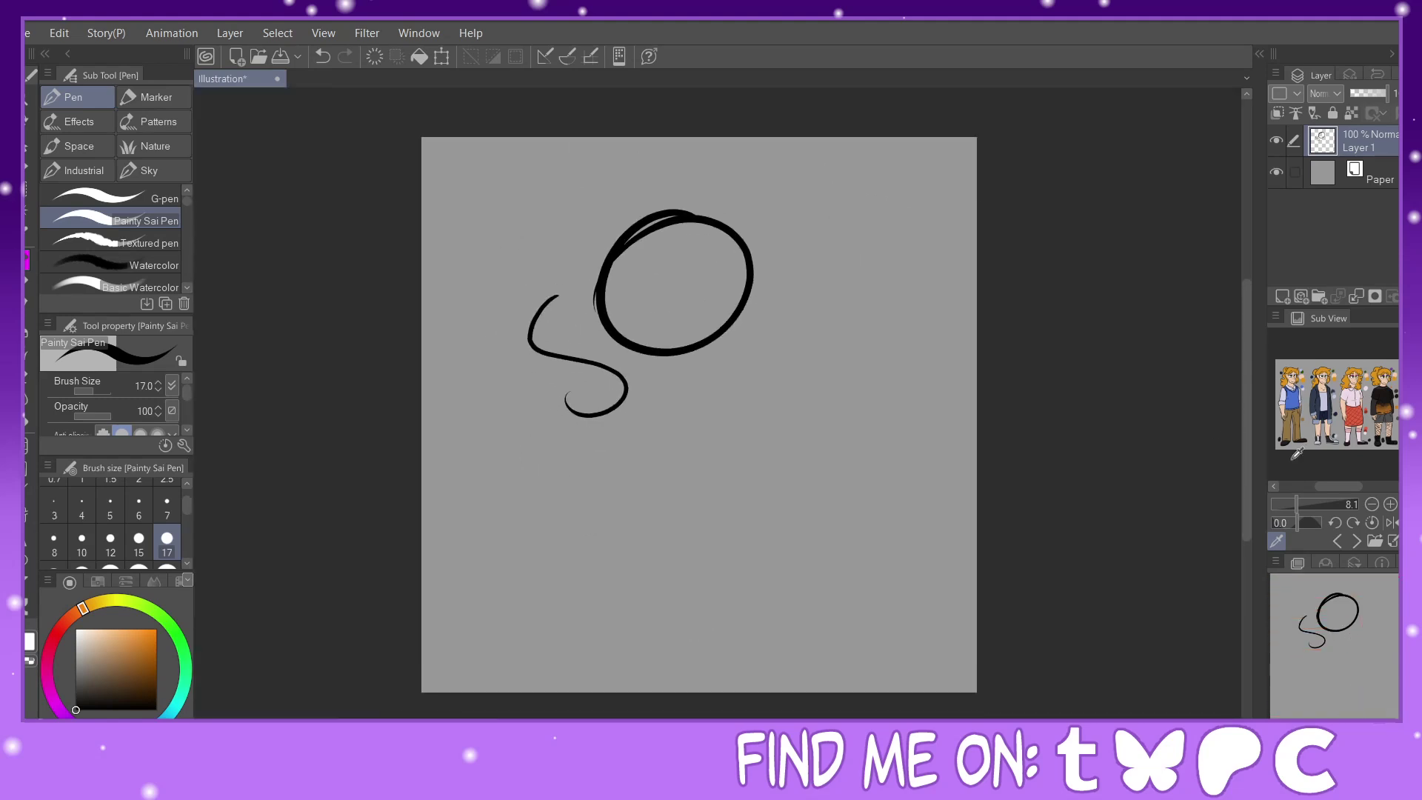
Draw a smiling face inside the circle and a long open curve to its right at brush size 17.
mouse_move(659, 312)
left_mouse_down()
mouse_move(692, 295)
mouse_move(659, 281)
mouse_move(671, 278)
left_mouse_up()
mouse_move(865, 241)
left_mouse_down()
mouse_move(828, 280)
mouse_move(853, 444)
left_mouse_up()
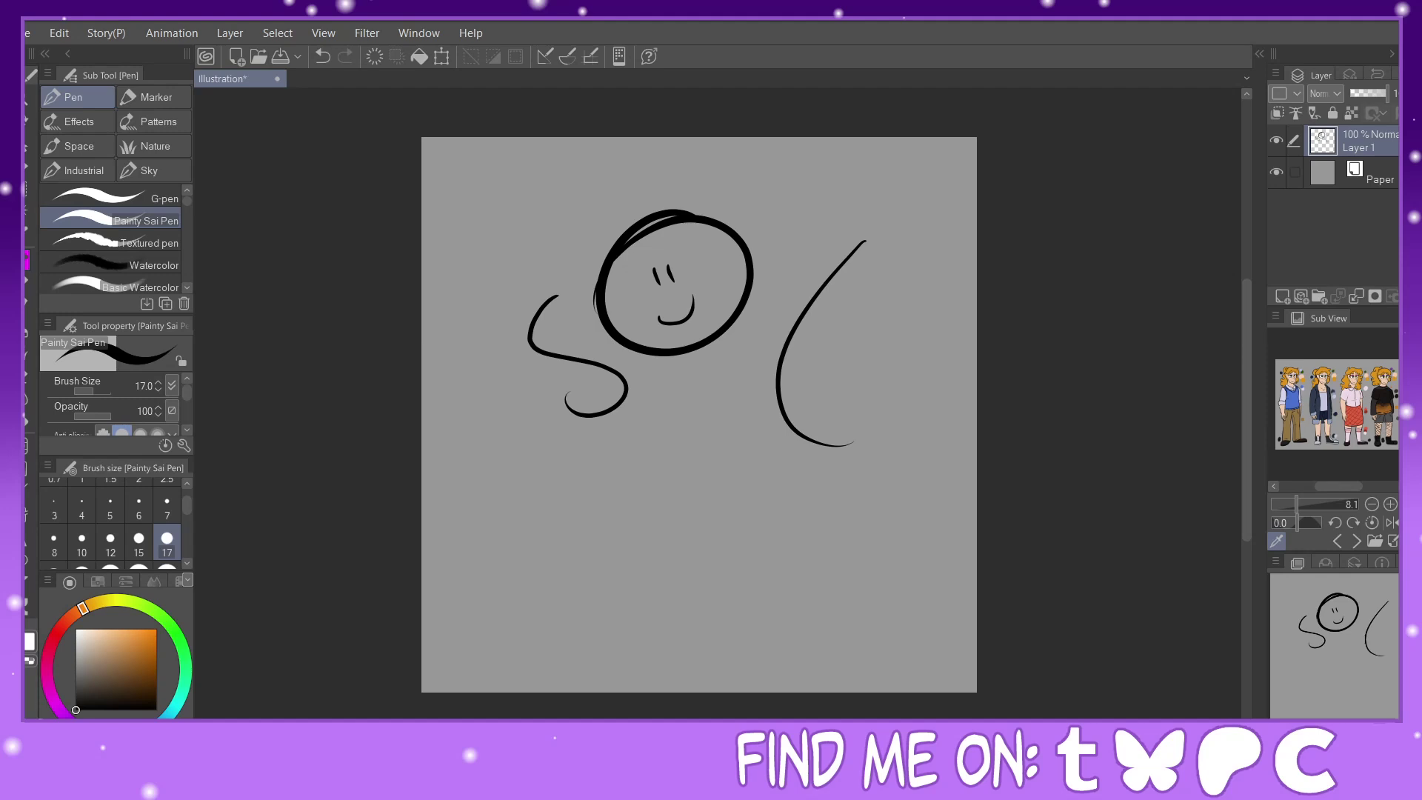
Close the illustration without saving and create a new 1500 × 1500 px canvas, choosing its resolution from the preset values.
left_click(279, 80)
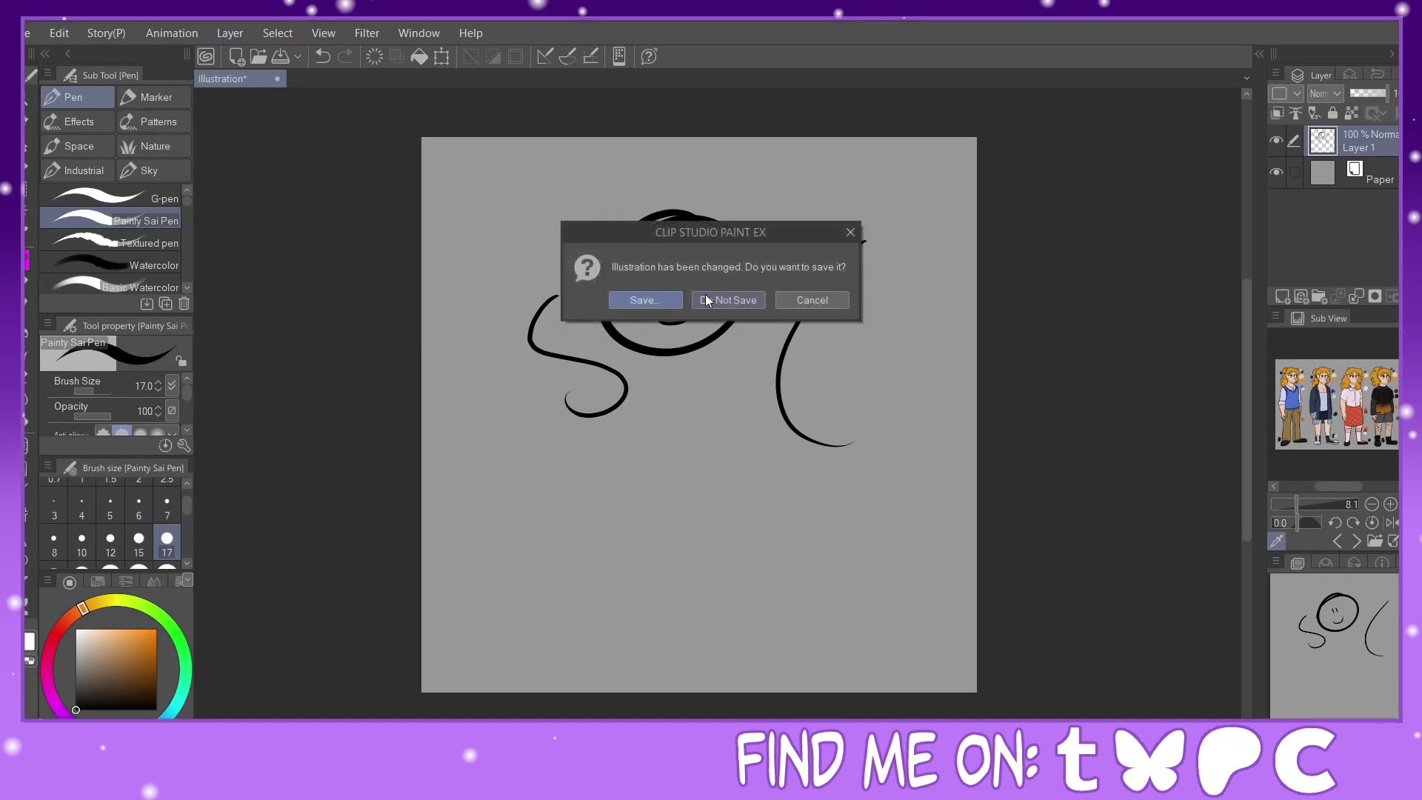
left_click(722, 295)
left_click(27, 33)
left_click(45, 53)
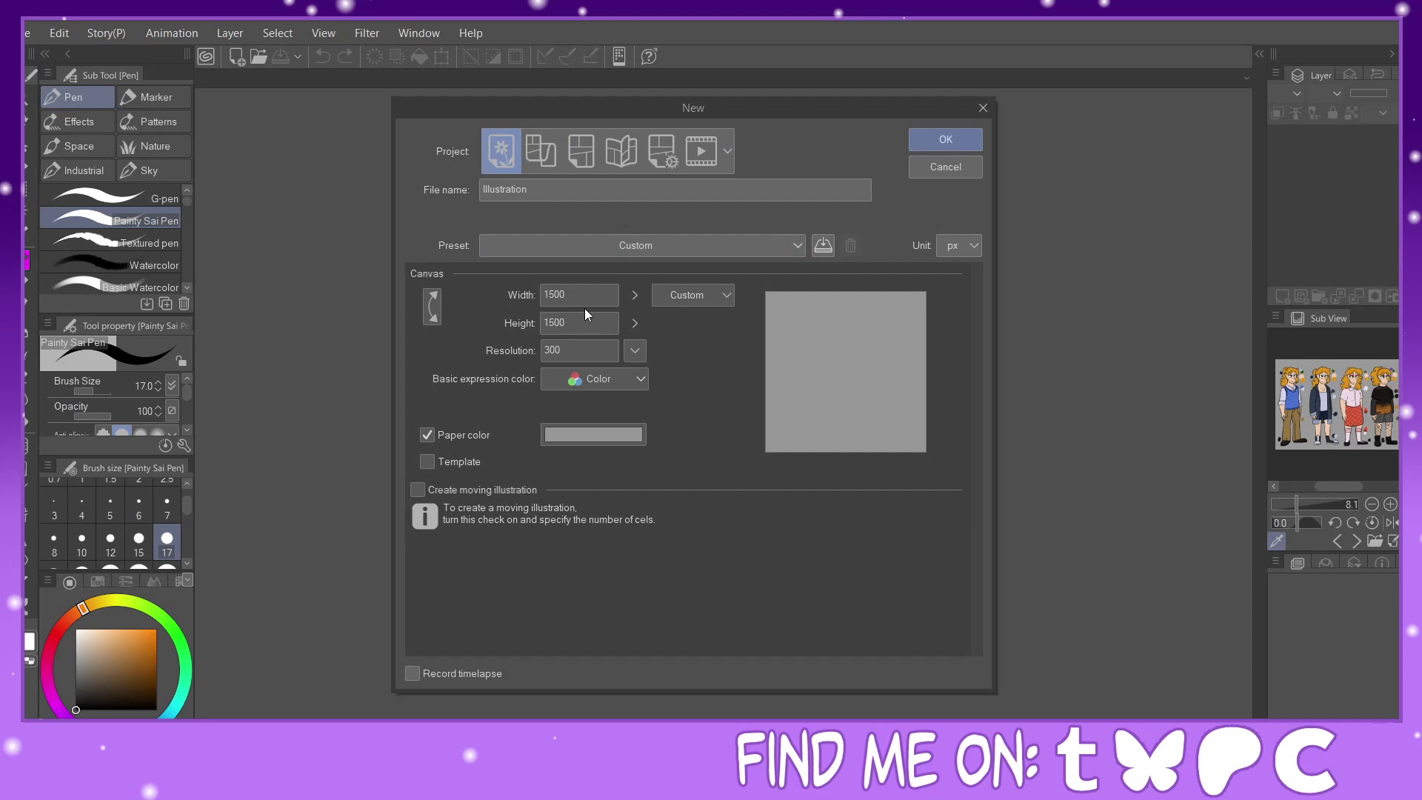
left_click(634, 350)
left_click(658, 396)
left_click(952, 148)
Draw an S-shaped curve in the upper middle of the canvas at brush size 17 and inspect its edge.
mouse_move(716, 227)
left_mouse_down()
mouse_move(676, 239)
mouse_move(778, 421)
left_mouse_up()
left_click_drag(657, 427, 725, 374)
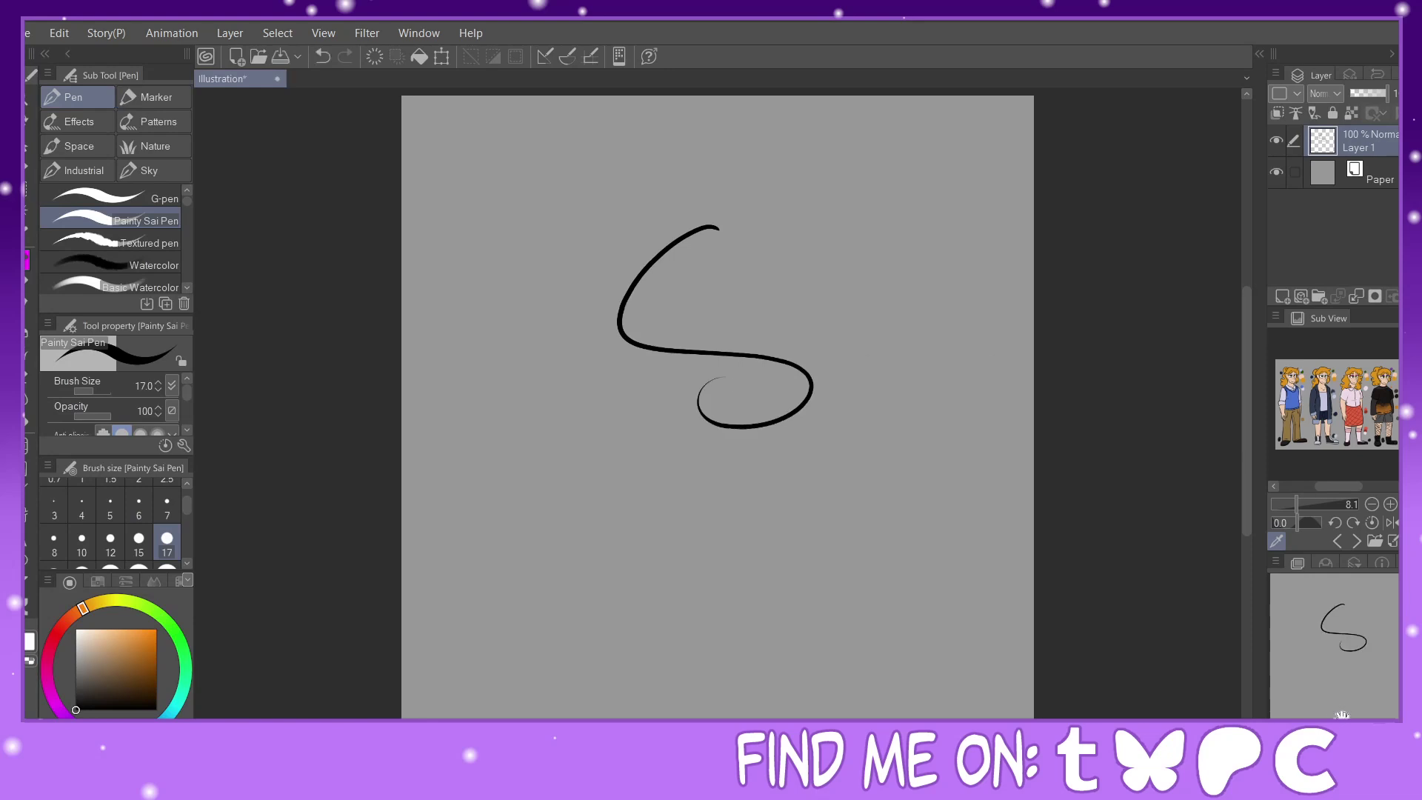
key("ctrl+plus")
key("ctrl+plus")
key("ctrl+plus")
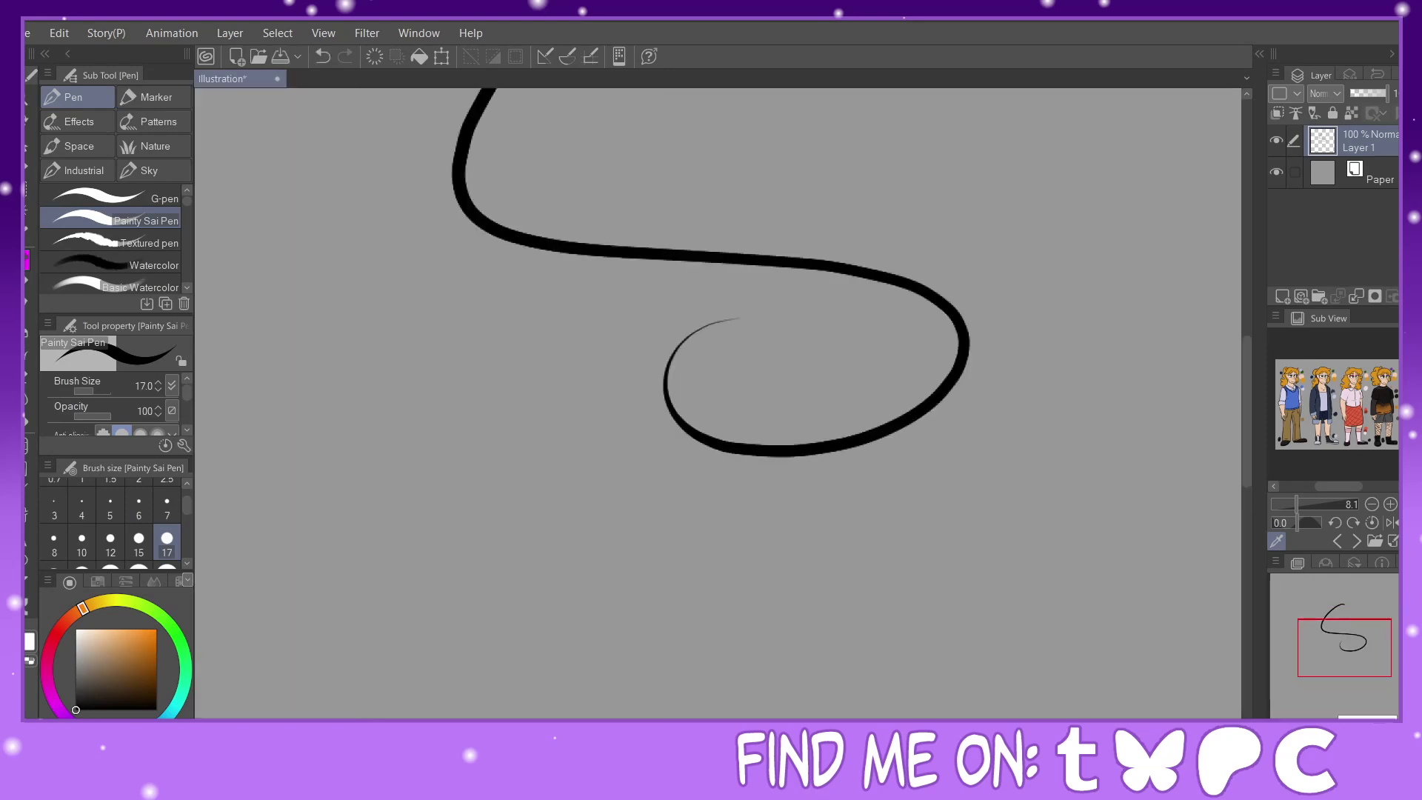
key("ctrl+0")
key("ctrl+plus")
left_click_drag(1365, 650, 1370, 628)
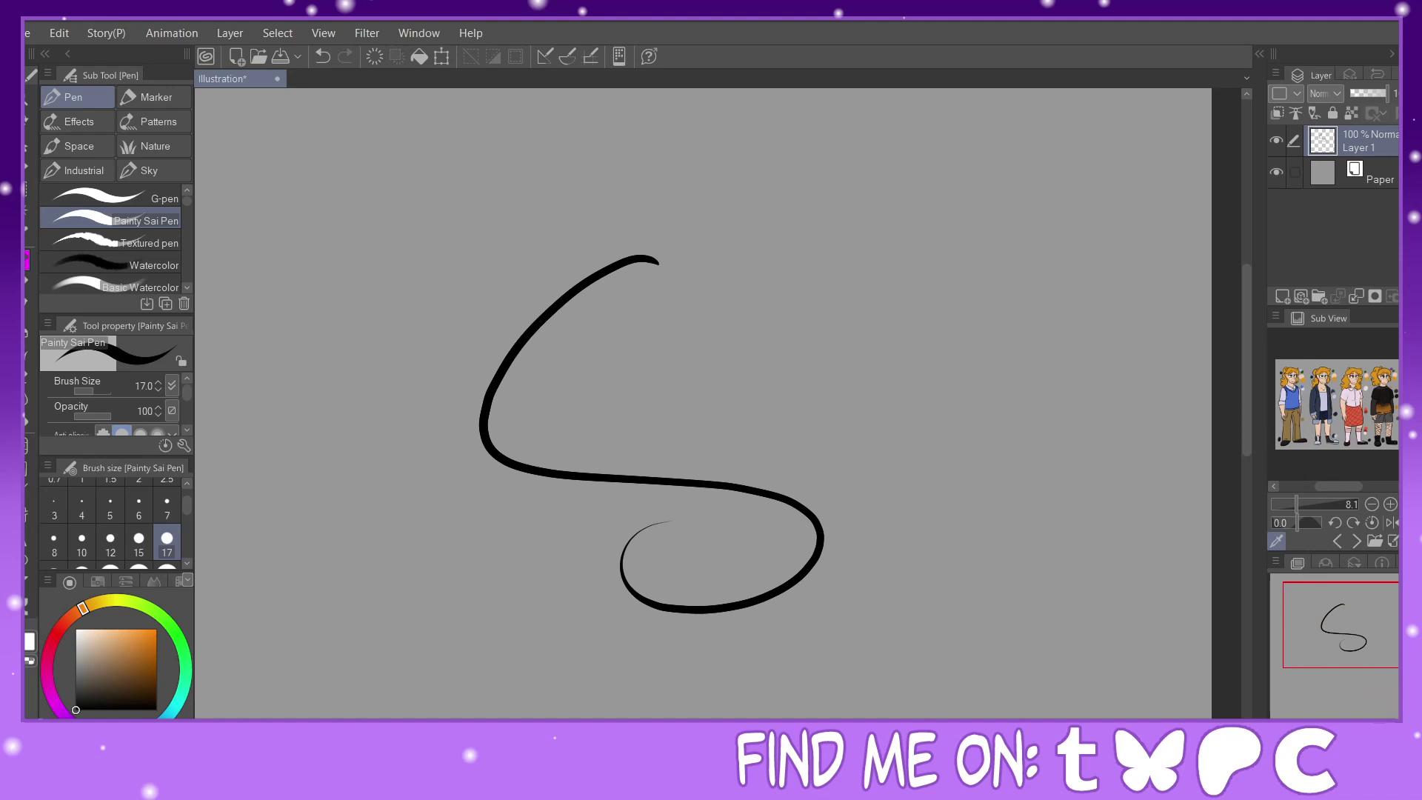
Draw a thick double loop to the upper left of the S-shaped curve at brush size 50 and inspect it.
key("ctrl+0")
key("bracketright")
key("bracketright")
key("bracketright")
key("bracketright")
key("bracketright")
mouse_move(556, 223)
left_mouse_down()
mouse_move(496, 332)
mouse_move(557, 290)
left_mouse_up()
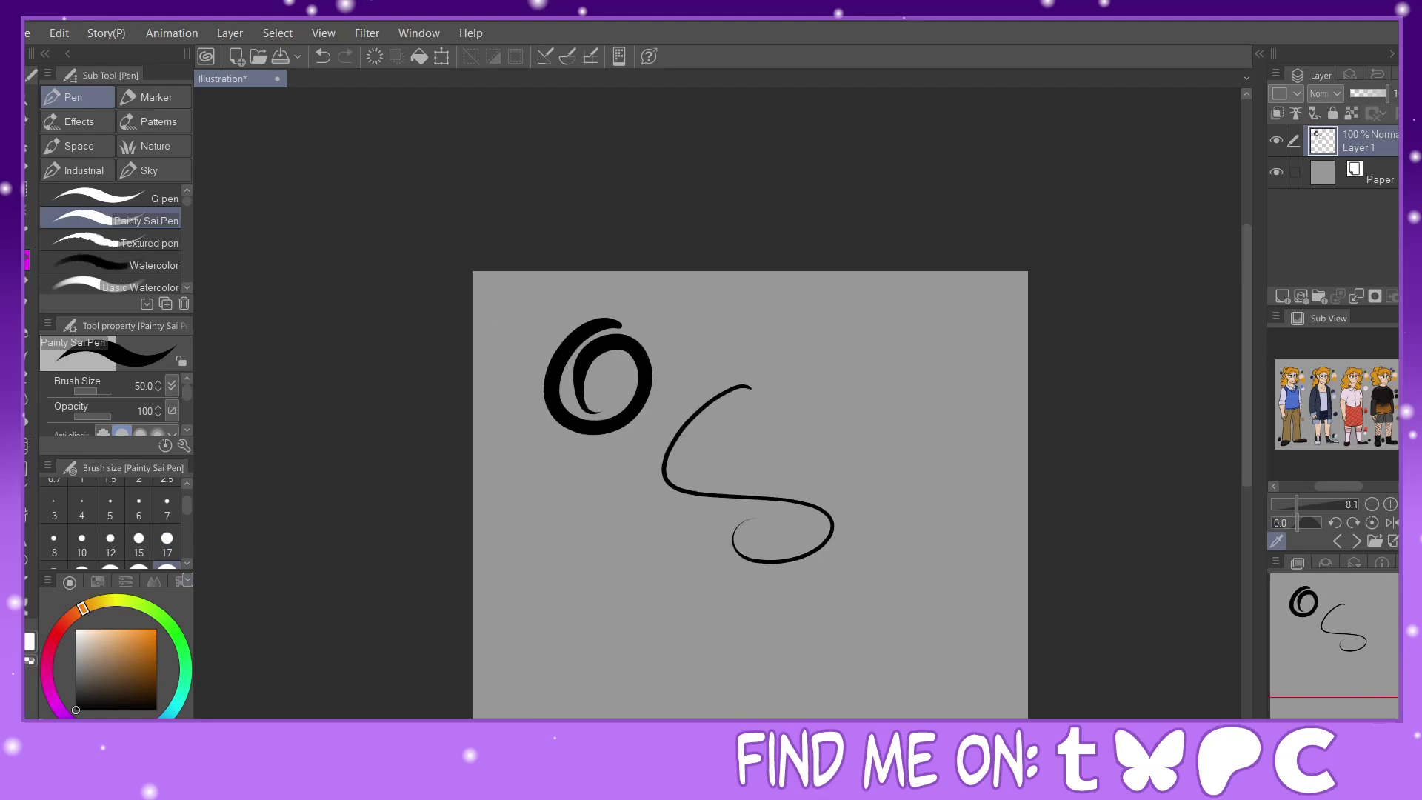
key("ctrl+plus")
key("ctrl+plus")
left_click_drag(1350, 617, 1374, 671)
key("ctrl+minus")
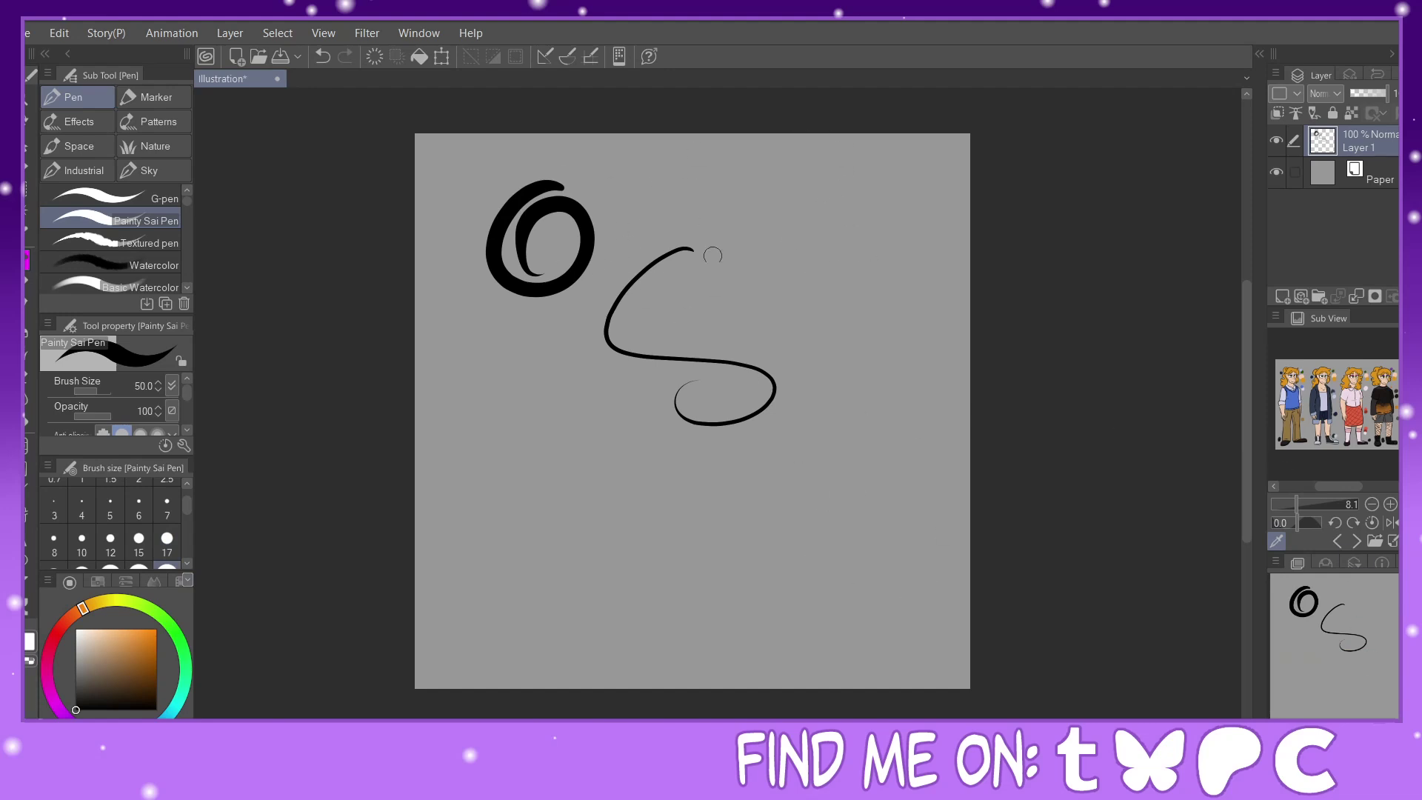
Draw a large loop with a smaller one inside it in the canvas's upper-right corner at brush size 25.
left_click(167, 541)
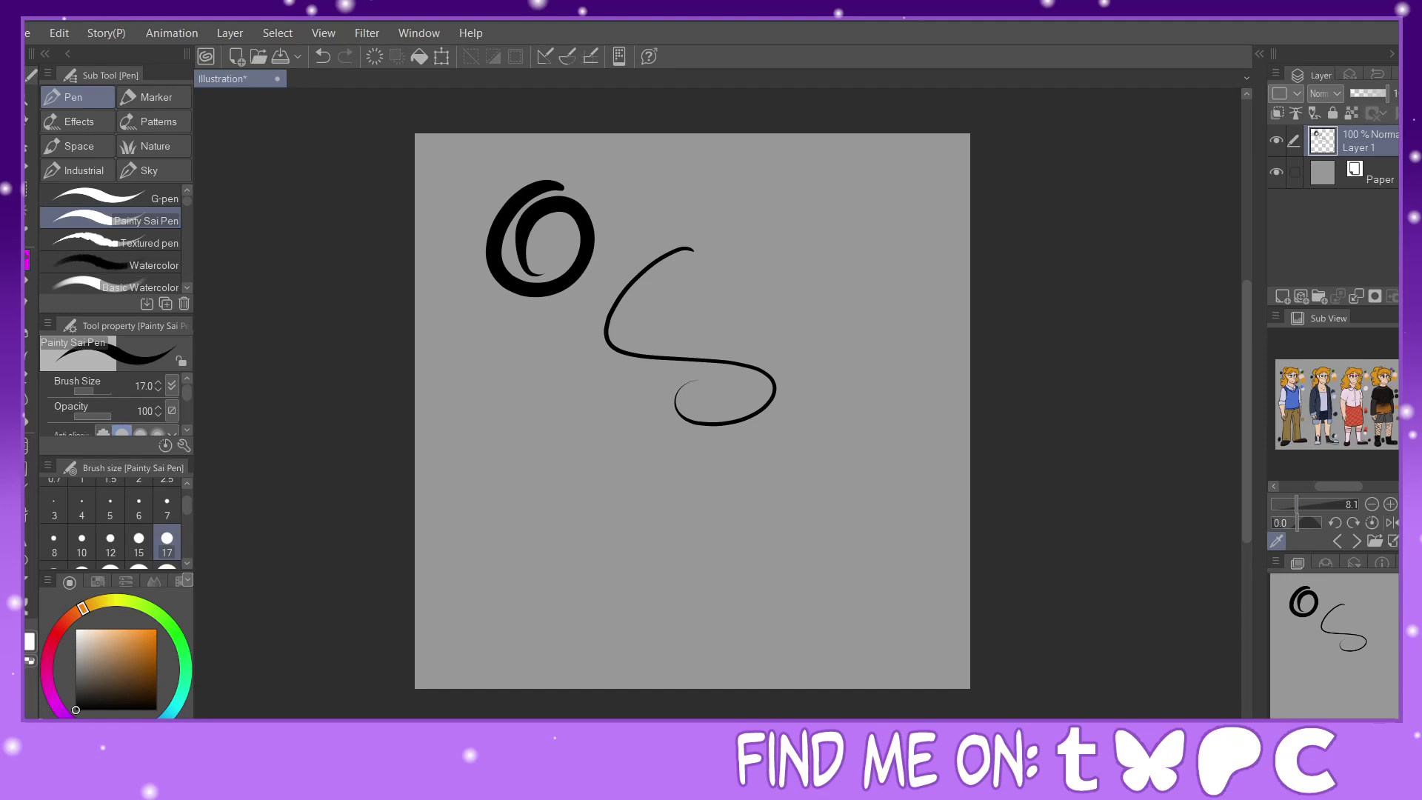
scroll(1364, 644, "up", 3)
mouse_move(1364, 644)
left_mouse_down()
mouse_move(1339, 609)
mouse_move(1370, 625)
left_mouse_up()
scroll(1371, 647, "down", 3)
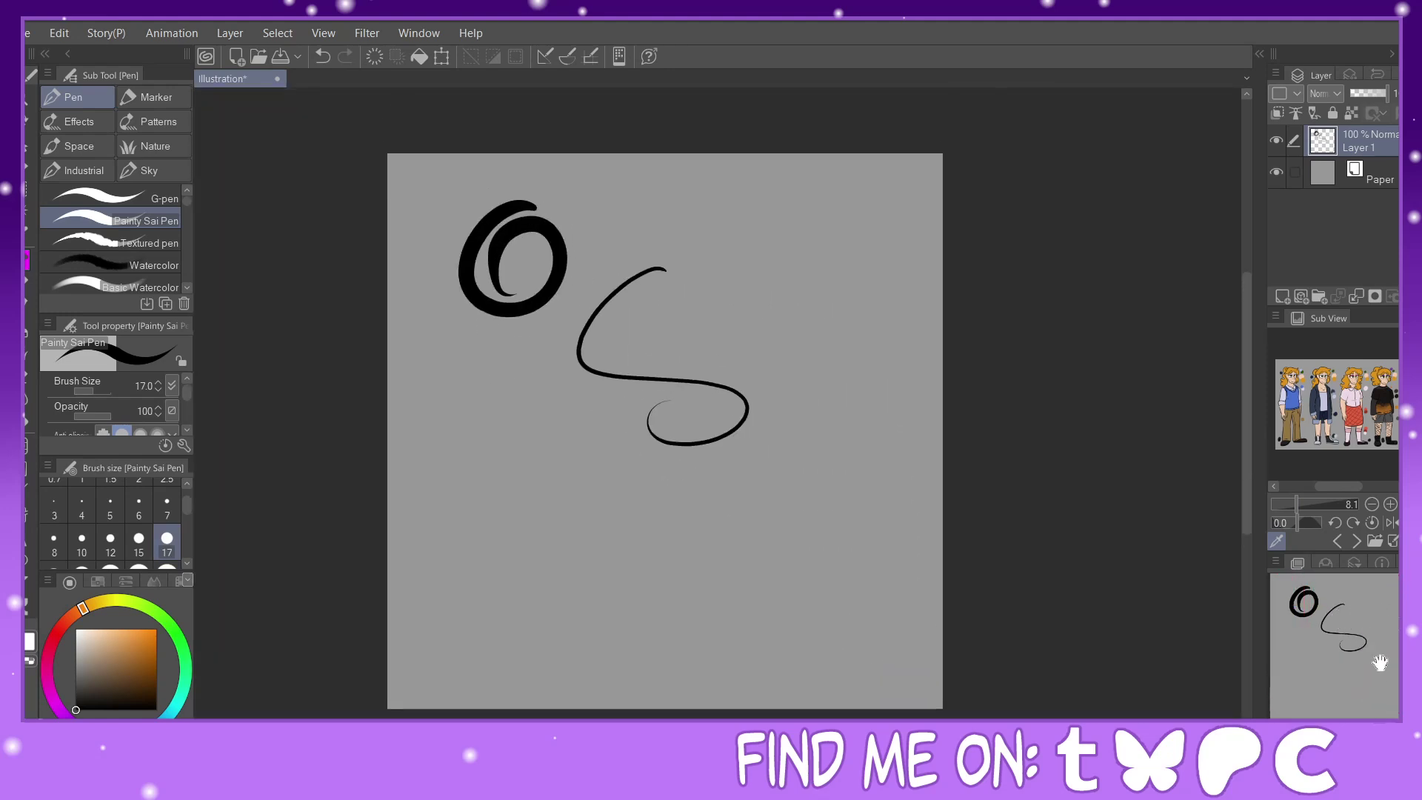
left_click(83, 566)
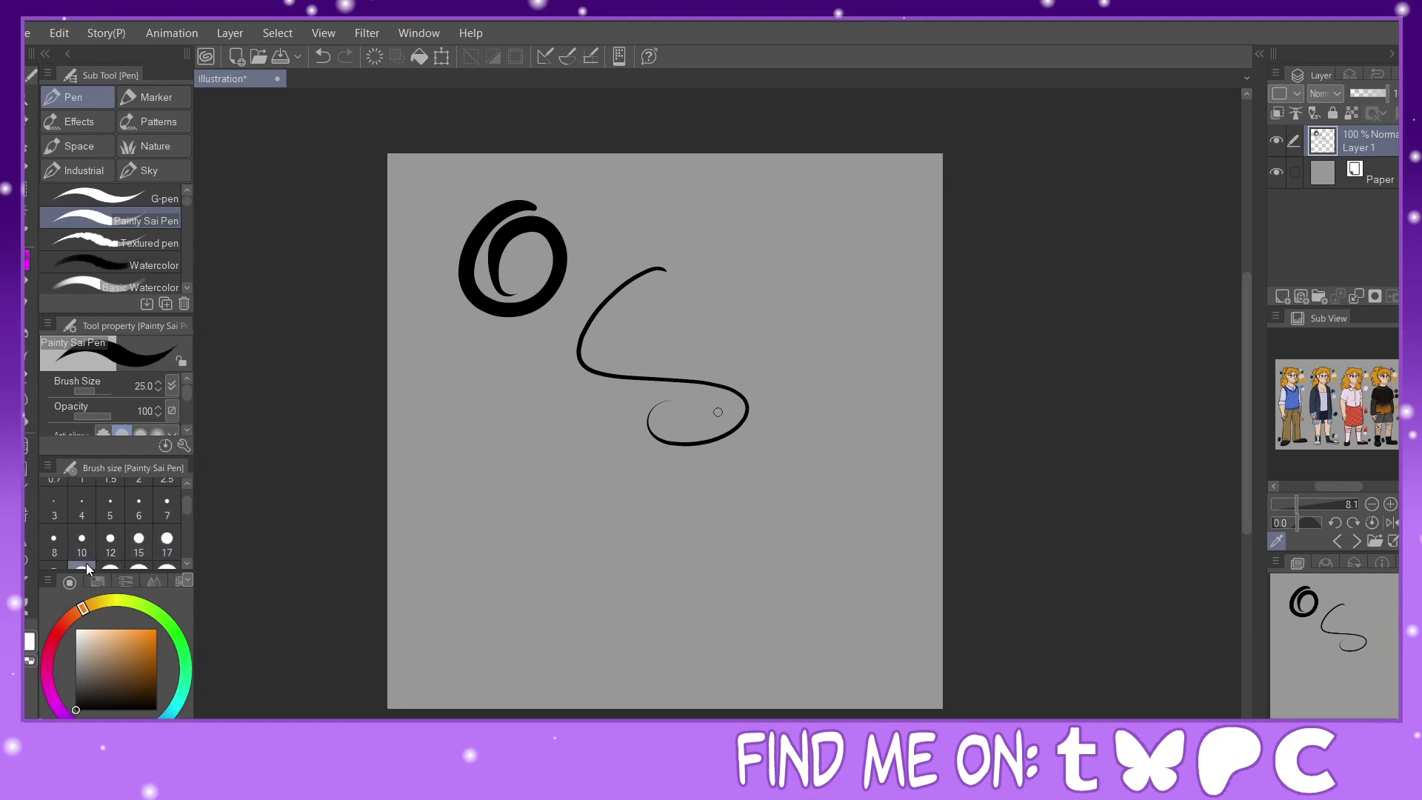
mouse_move(839, 188)
left_mouse_down()
mouse_move(869, 322)
mouse_move(836, 222)
left_mouse_up()
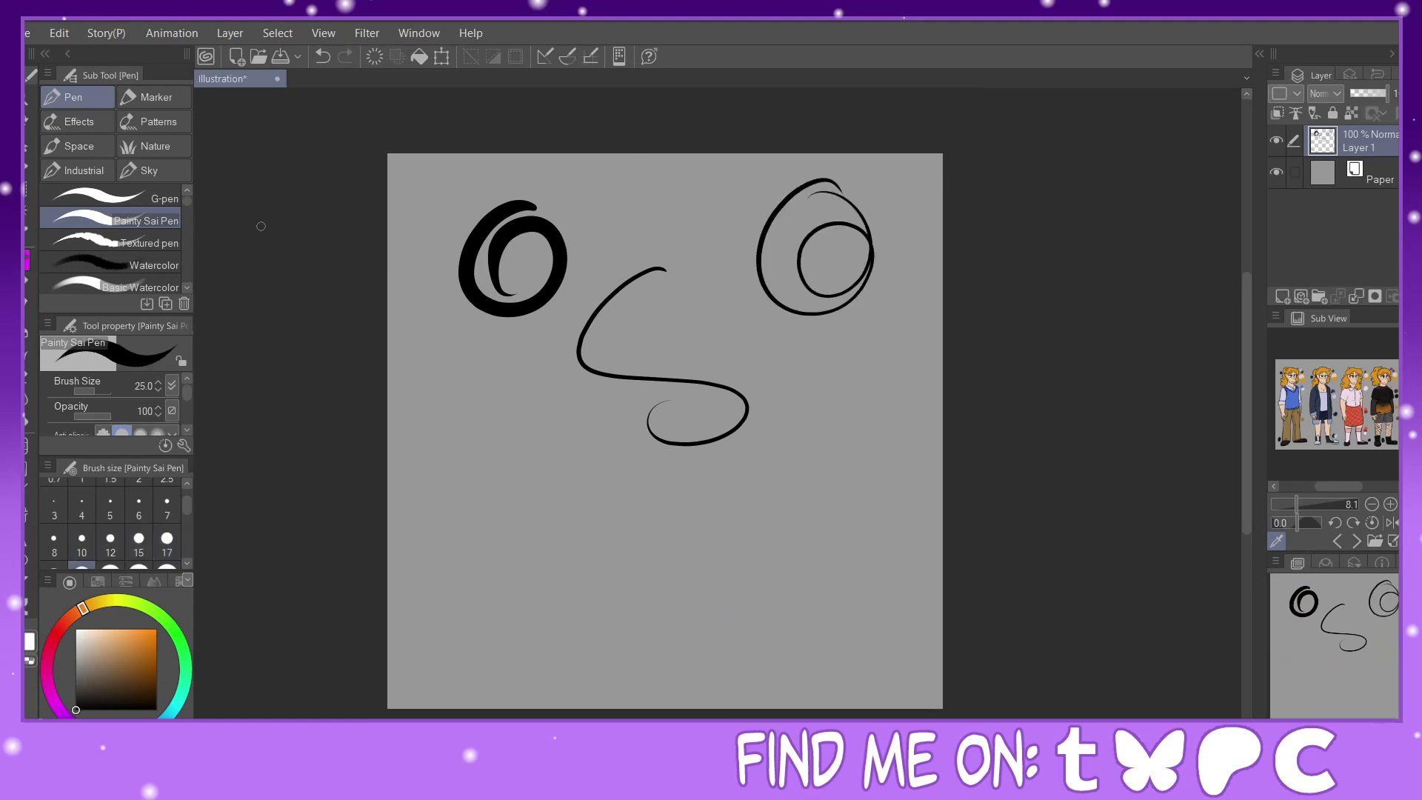
With the G-pen, draw thin loops below the thick double loop and a zigzag towards the lower-right corner at brush size 50.
left_click(151, 196)
mouse_move(485, 337)
left_mouse_down()
mouse_move(415, 452)
mouse_move(466, 489)
left_mouse_up()
mouse_move(543, 354)
left_mouse_down()
mouse_move(522, 393)
mouse_move(582, 400)
left_mouse_up()
left_click(167, 567)
mouse_move(722, 431)
left_mouse_down()
mouse_move(628, 534)
mouse_move(713, 614)
mouse_move(777, 659)
mouse_move(933, 591)
left_mouse_up()
left_click_drag(903, 622, 851, 658)
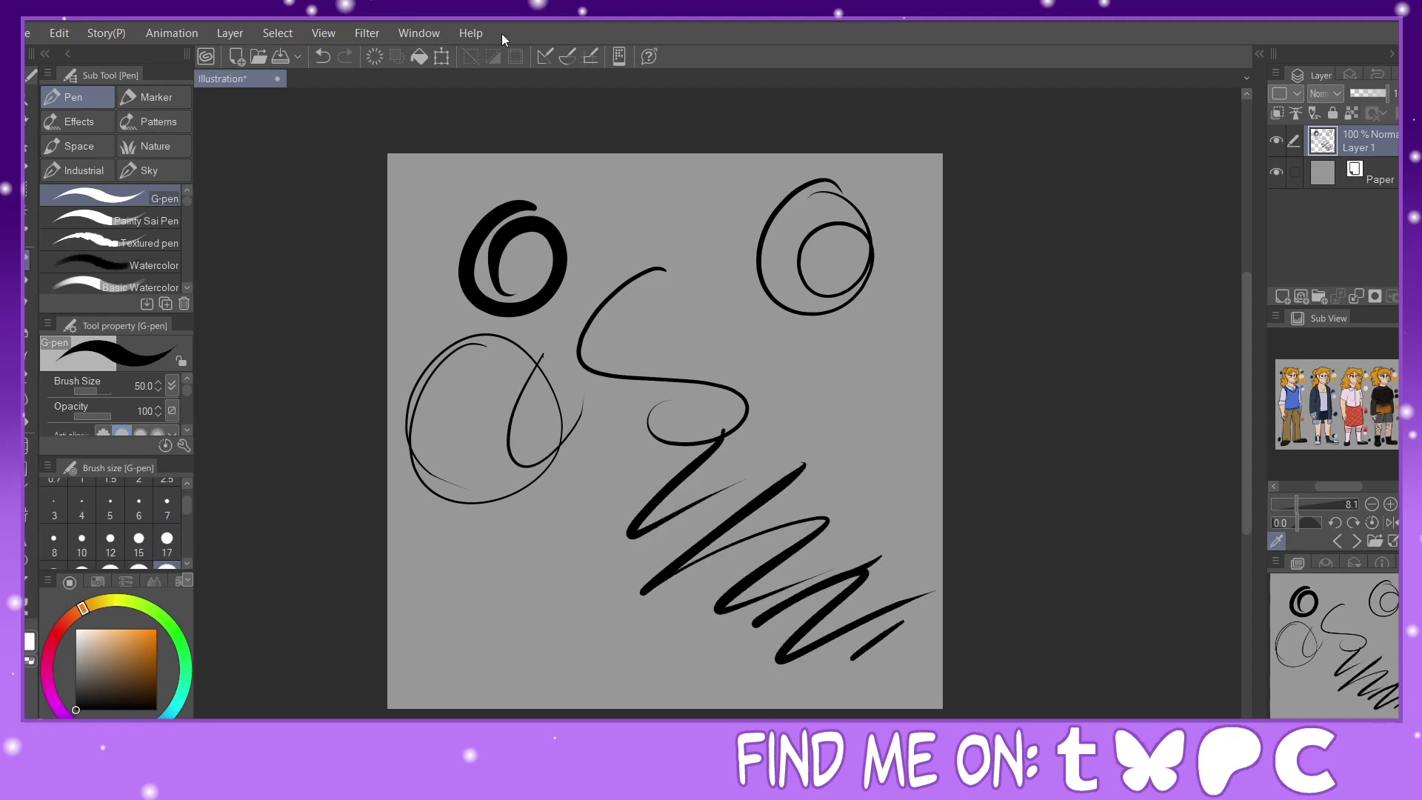
Clear the layer and draw one long winding G-pen stroke down the canvas at brush size 50.
left_click(370, 57)
mouse_move(765, 208)
left_mouse_down()
mouse_move(533, 380)
mouse_move(775, 396)
mouse_move(671, 491)
mouse_move(738, 596)
mouse_move(870, 653)
left_mouse_up()
Examine the winding stroke's edges at several magnifications, from pixel level to the whole canvas.
key("ctrl+plus")
key("ctrl+plus")
key("ctrl+plus")
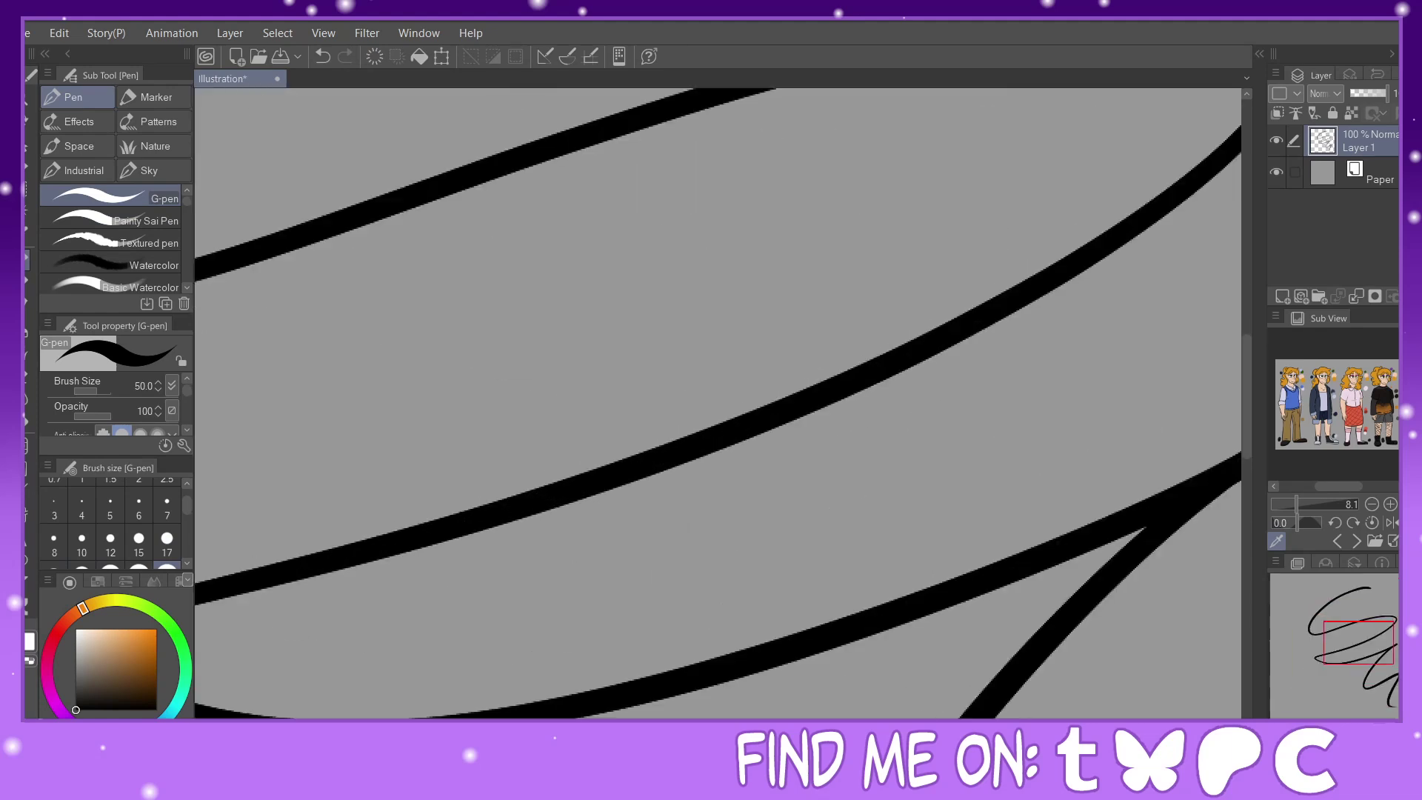
key("ctrl+0")
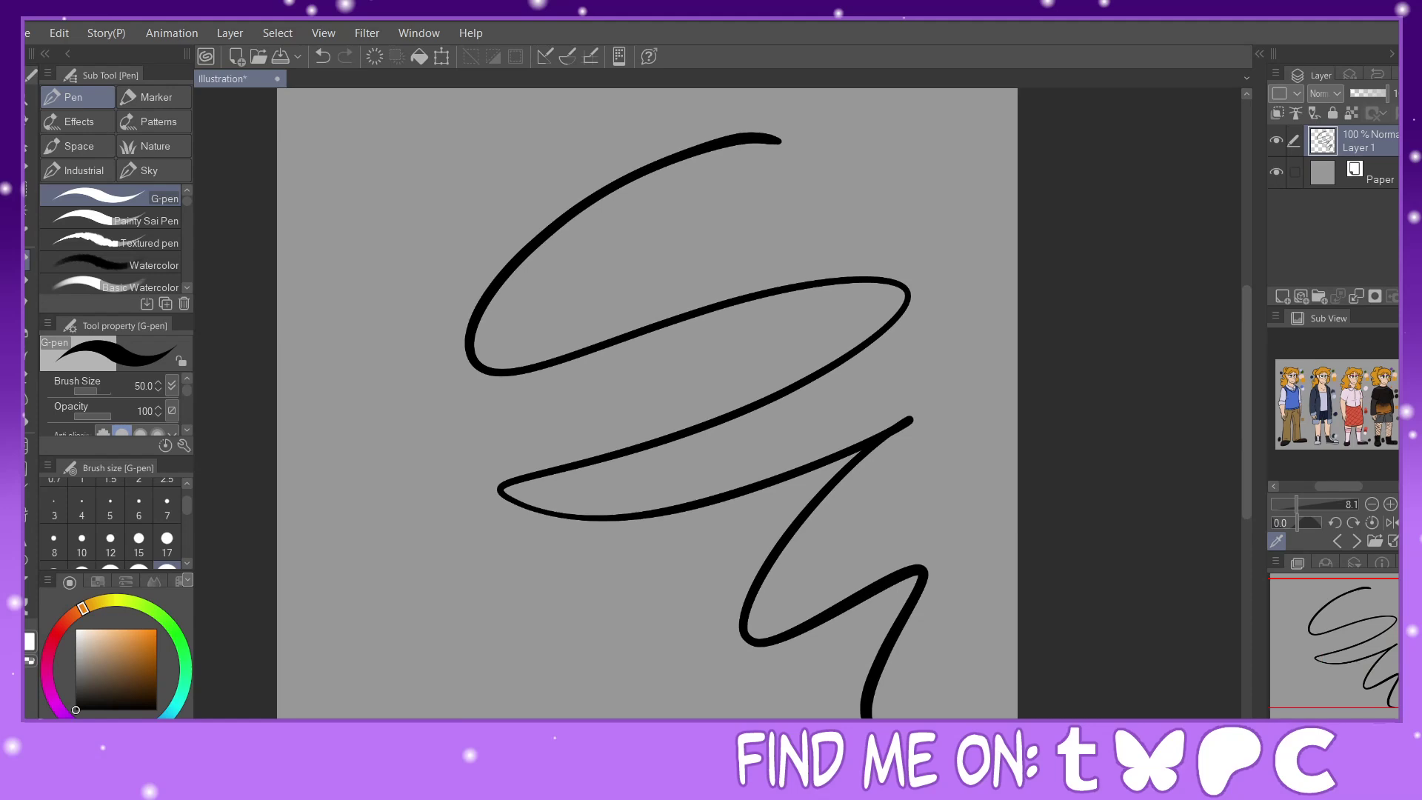
key("ctrl+plus")
key("ctrl+plus")
key("ctrl+plus")
key("ctrl+plus")
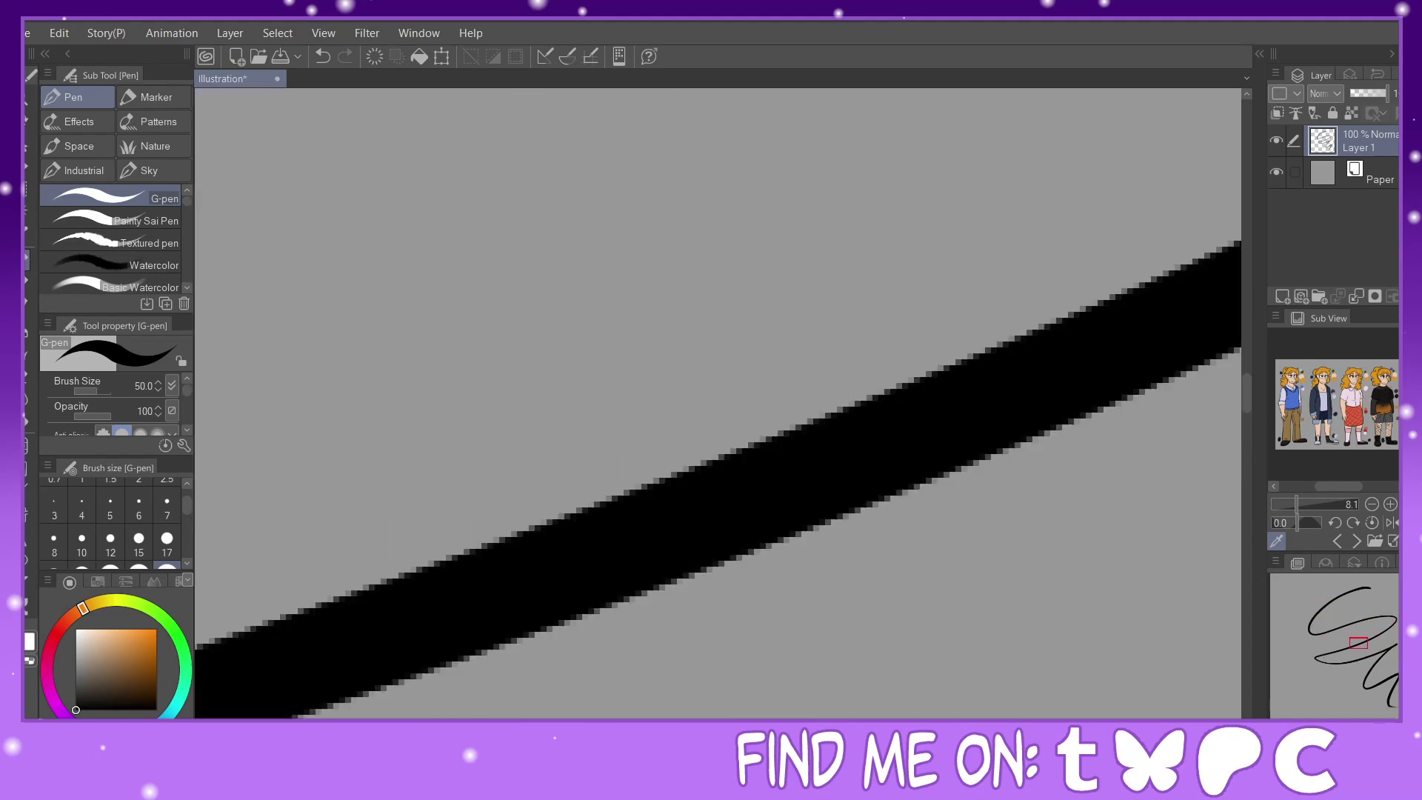
key("ctrl+minus")
key("ctrl+minus")
key("ctrl+minus")
key("ctrl+minus")
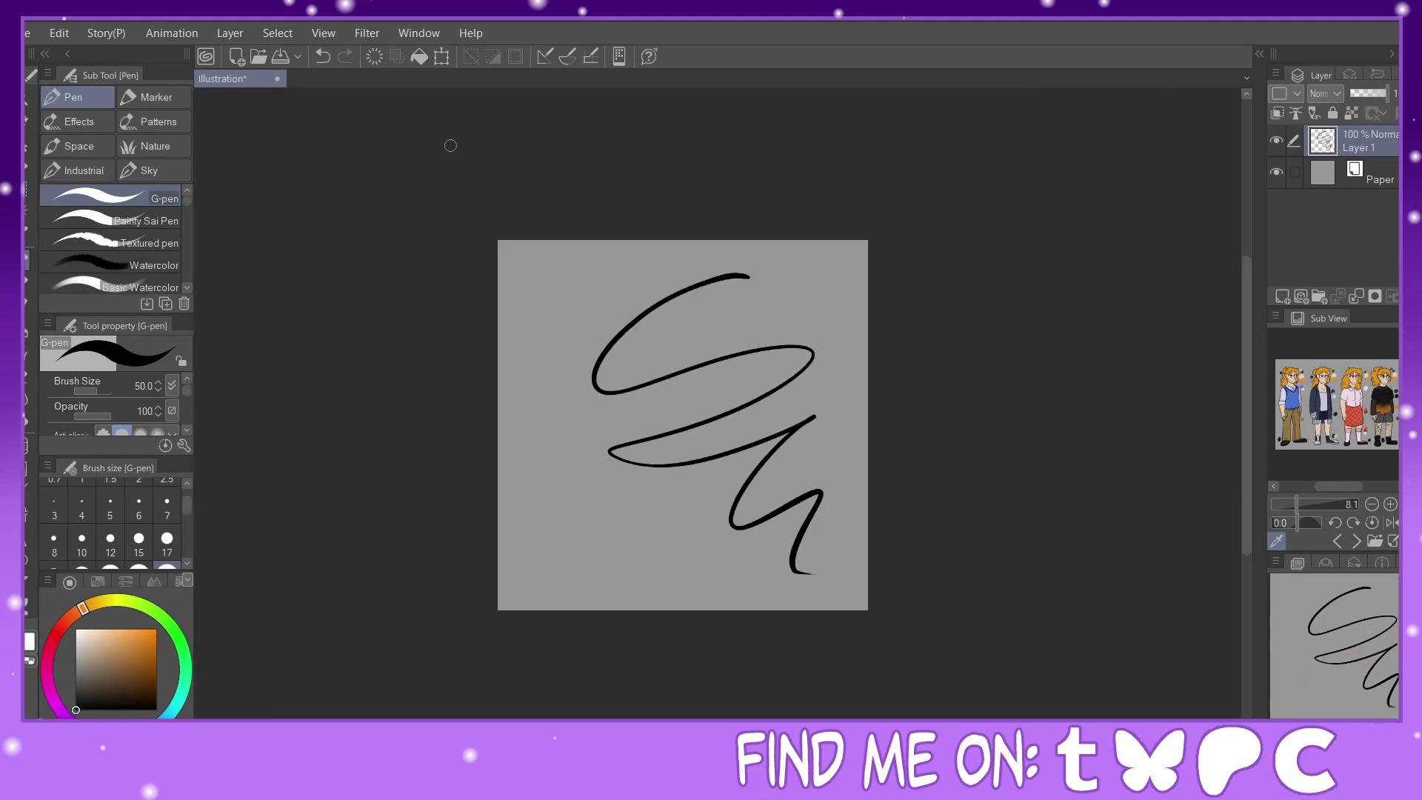
Close the current illustration and create a new 1500 × 1500 px canvas at 300 dpi.
key("ctrl+n")
left_click(635, 350)
left_click(646, 410)
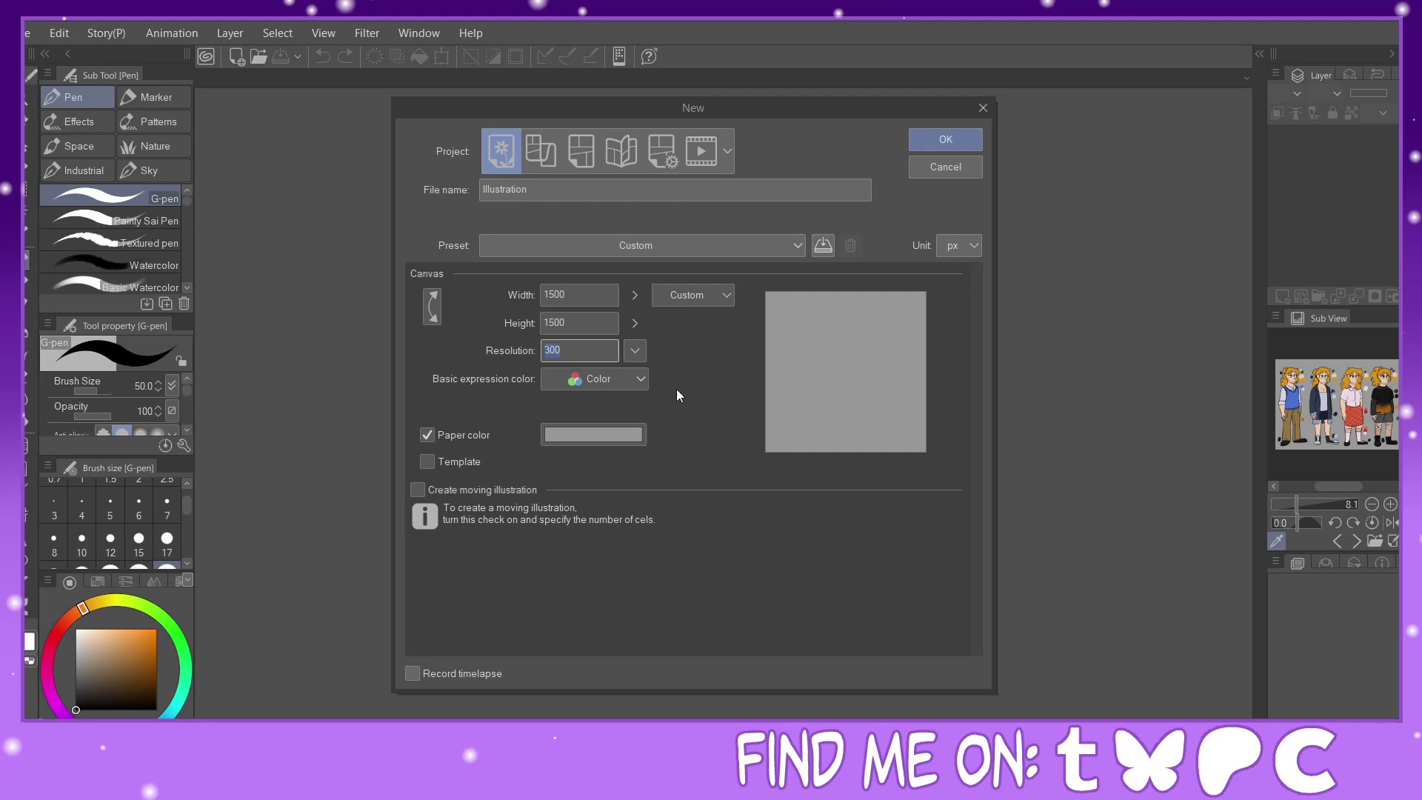
left_click(954, 138)
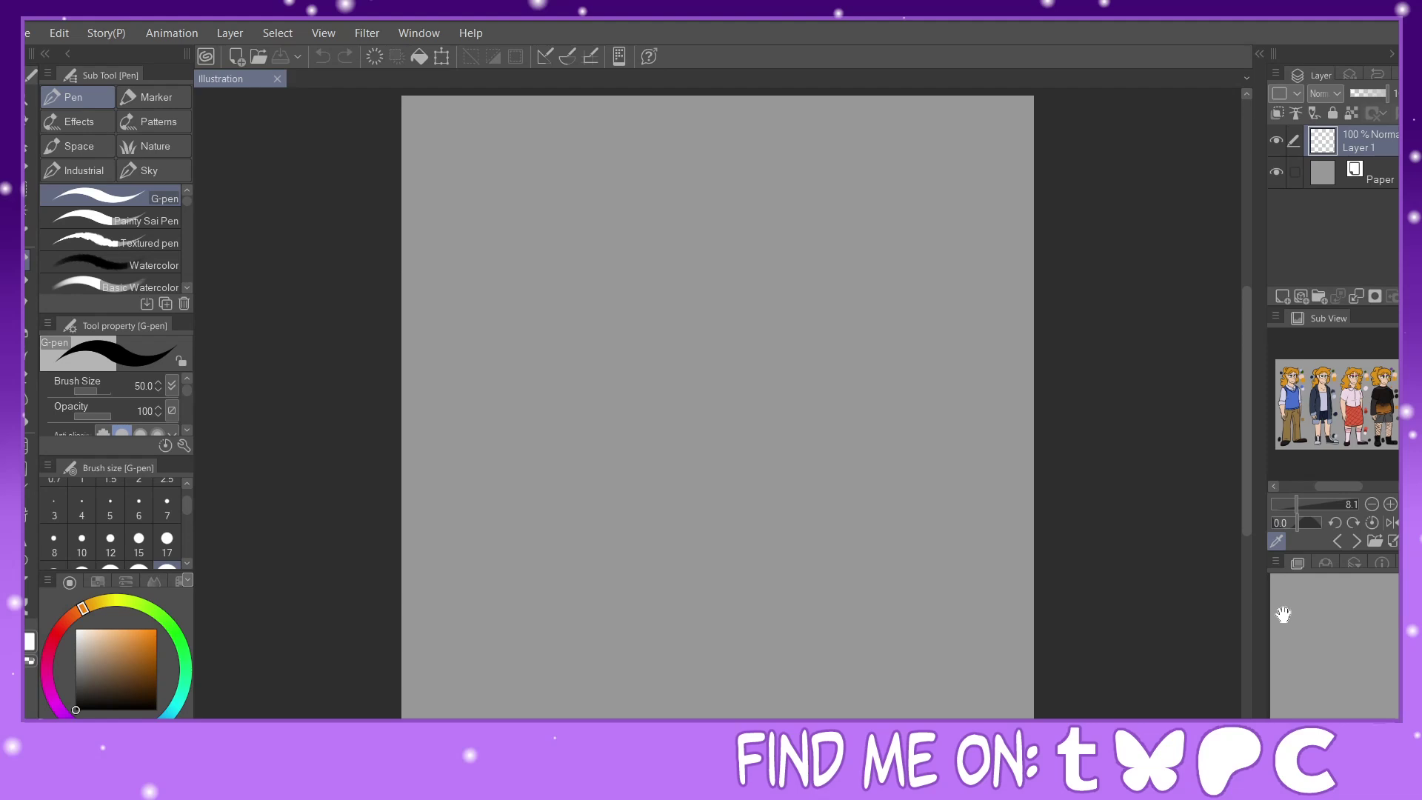
Paint a dense test patch near the canvas centre with the Watercolor brush at size 120, and clear the layer.
left_click(156, 219)
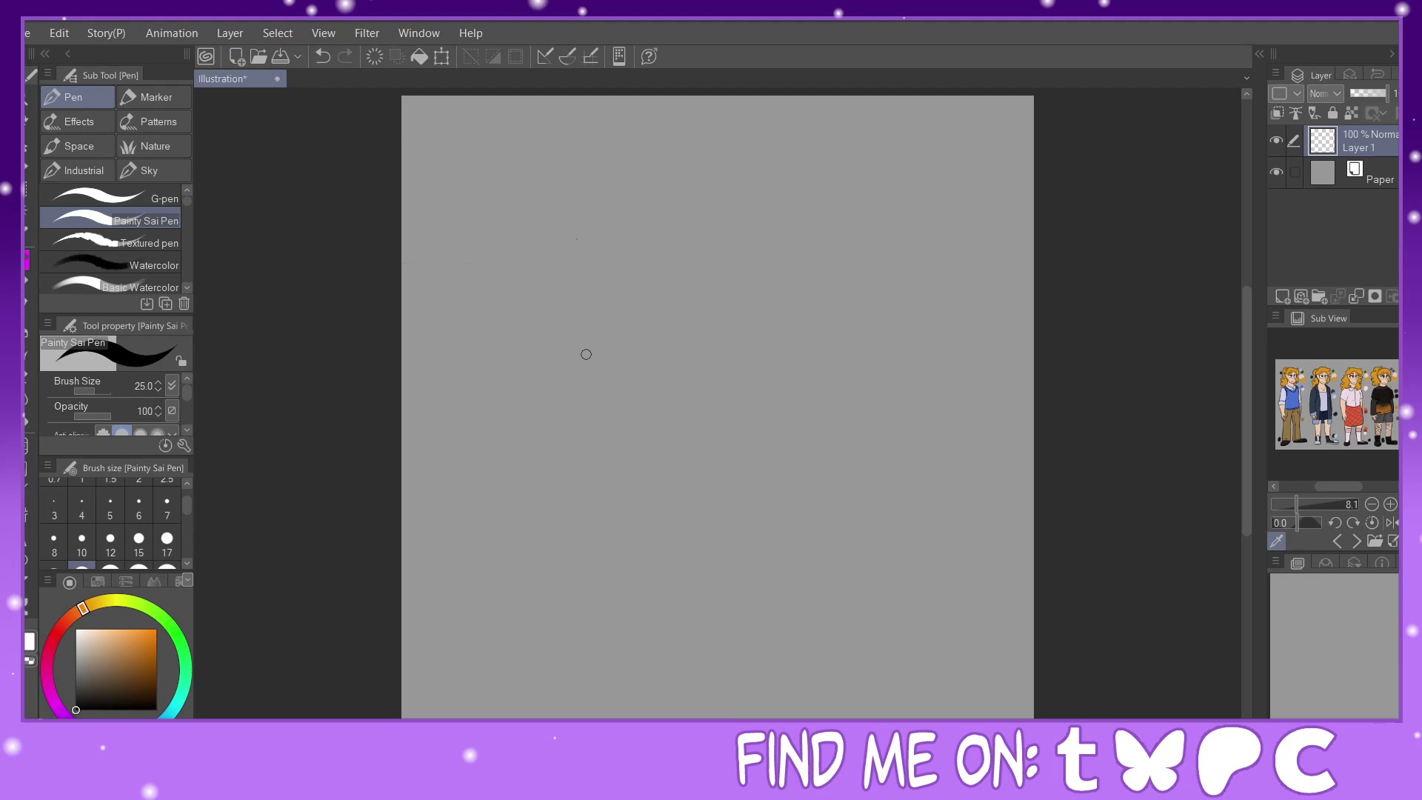
left_click(141, 283)
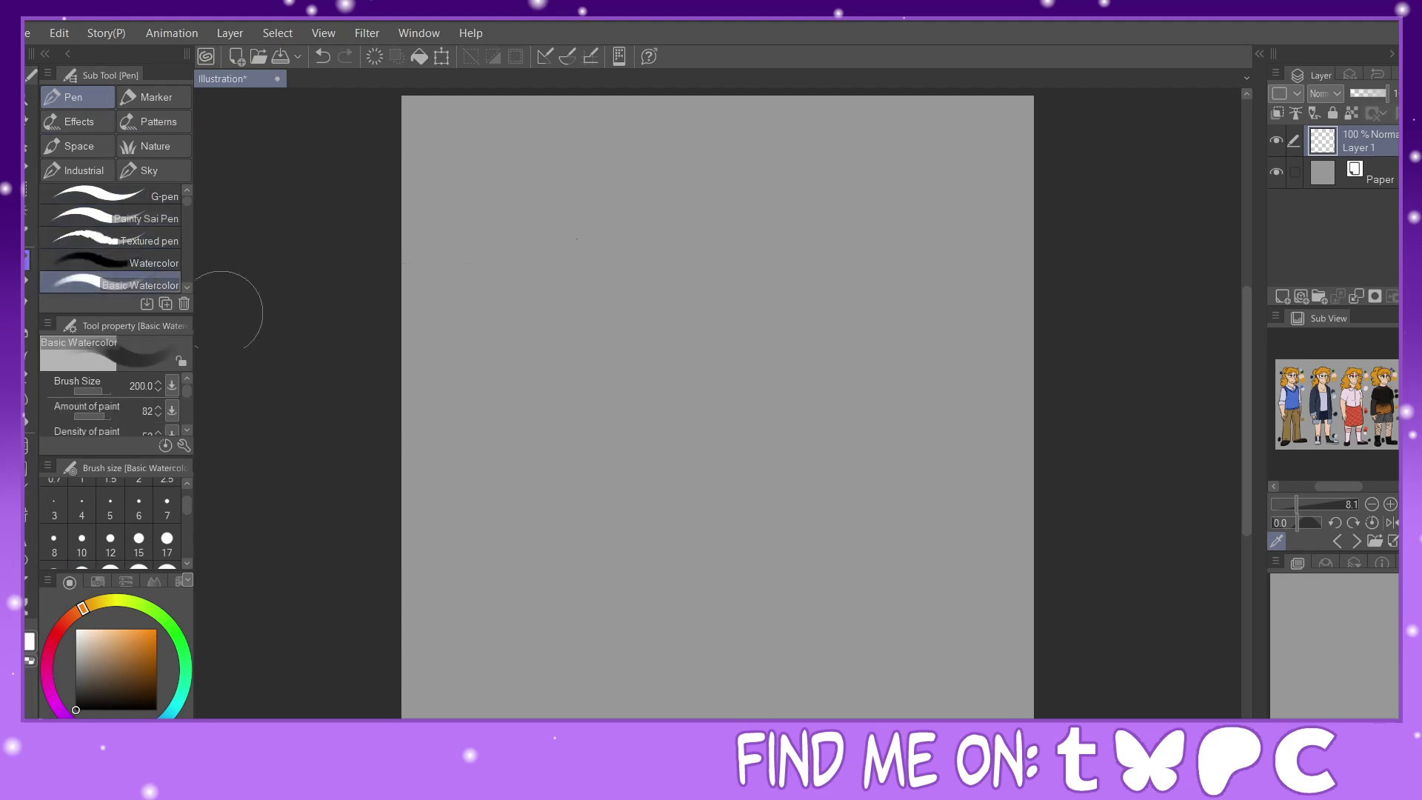
left_click(145, 252)
scroll(181, 563, "down", 4)
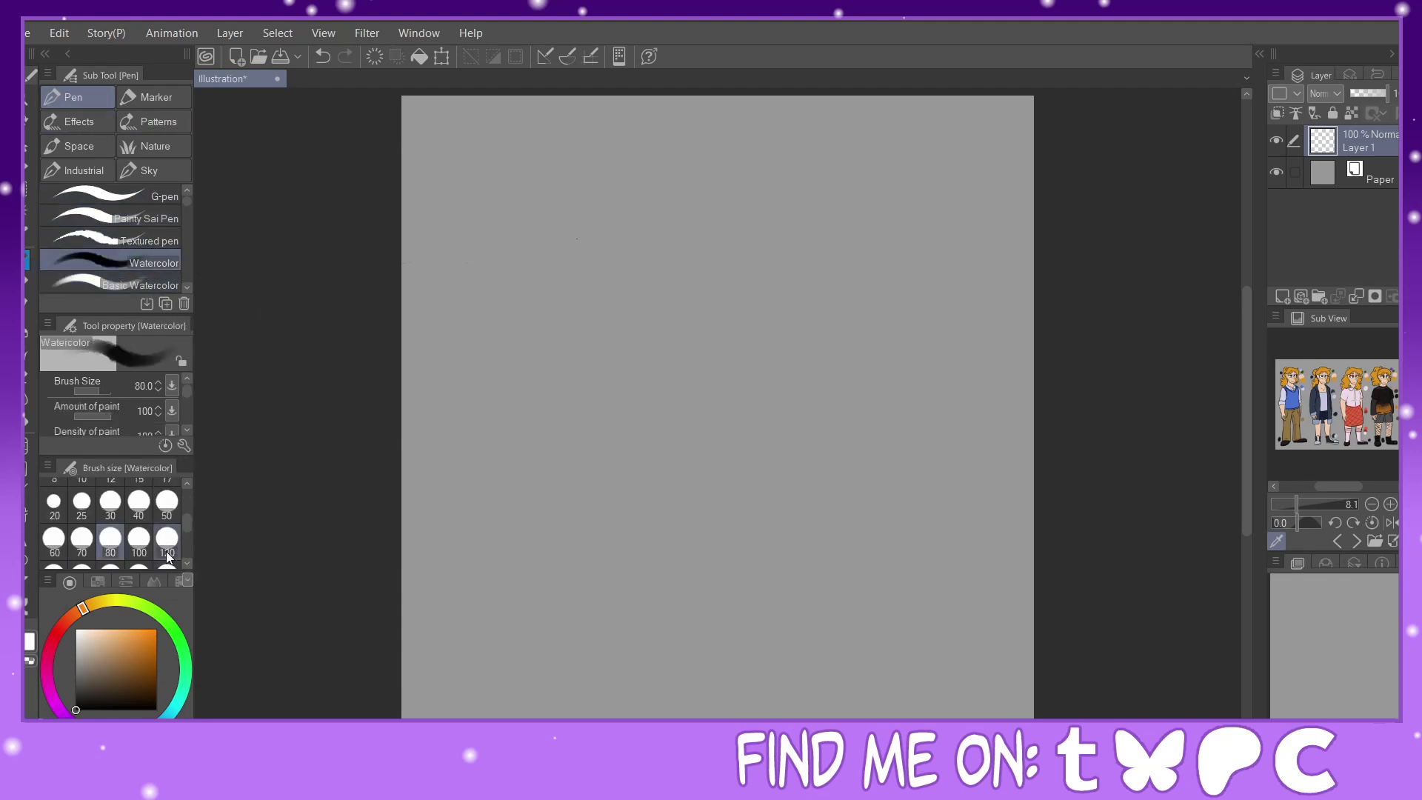
mouse_move(763, 252)
left_mouse_down()
mouse_move(651, 348)
mouse_move(762, 333)
mouse_move(676, 466)
mouse_move(711, 374)
mouse_move(651, 410)
mouse_move(696, 280)
mouse_move(617, 322)
mouse_move(698, 318)
mouse_move(733, 359)
mouse_move(744, 426)
left_mouse_up()
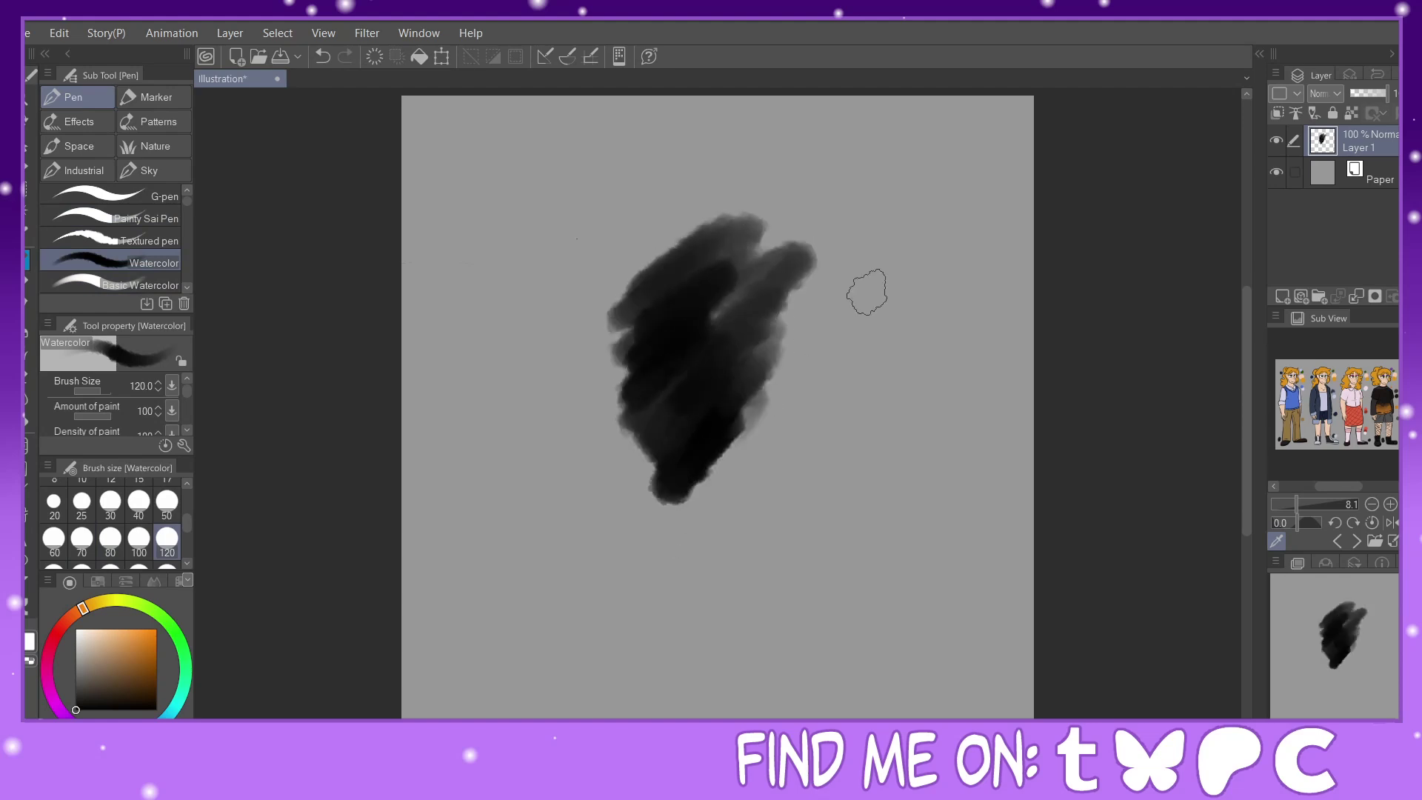
left_click(380, 64)
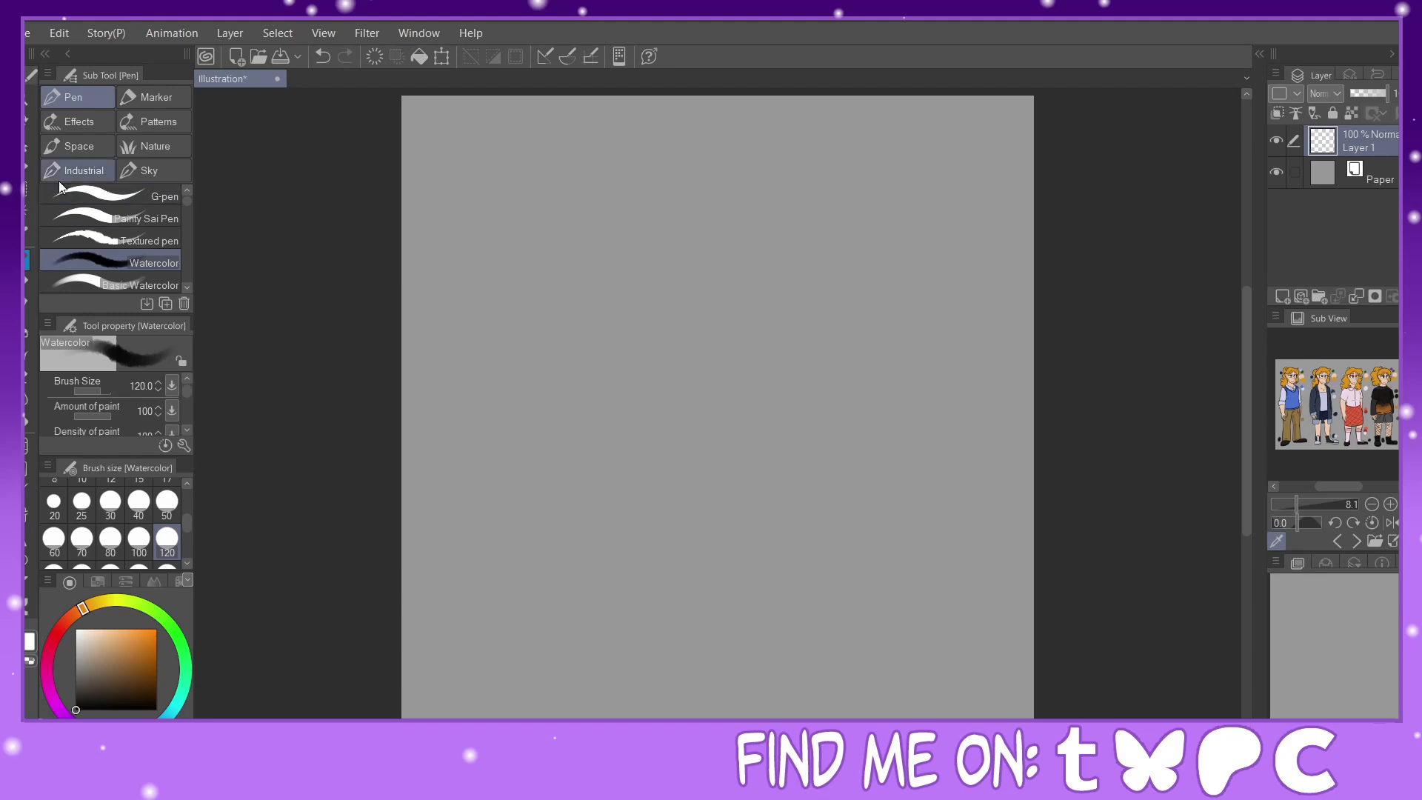
Draw a tapering vertical stroke in the left part of the canvas with the G-pen at brush size 60.
left_click(111, 218)
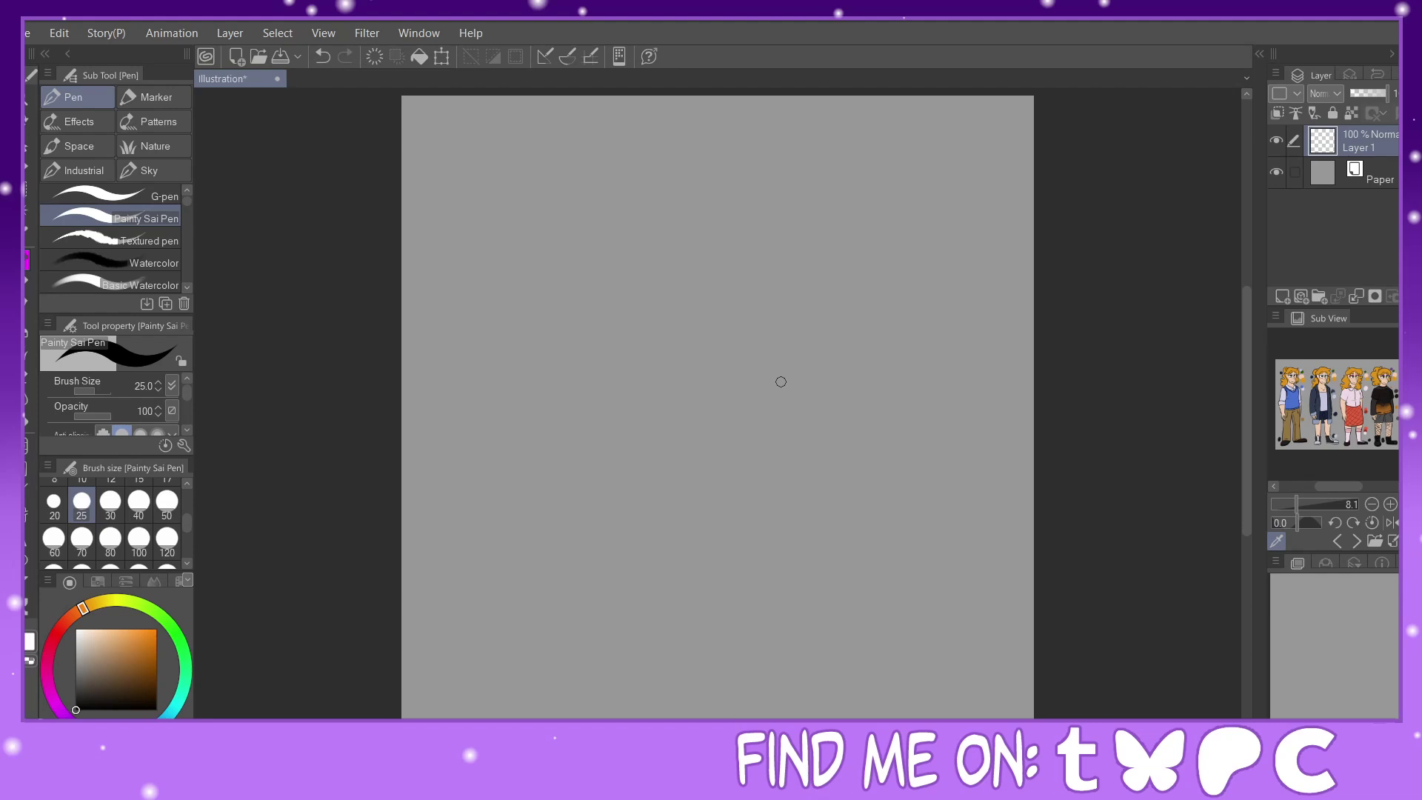
left_click(157, 194)
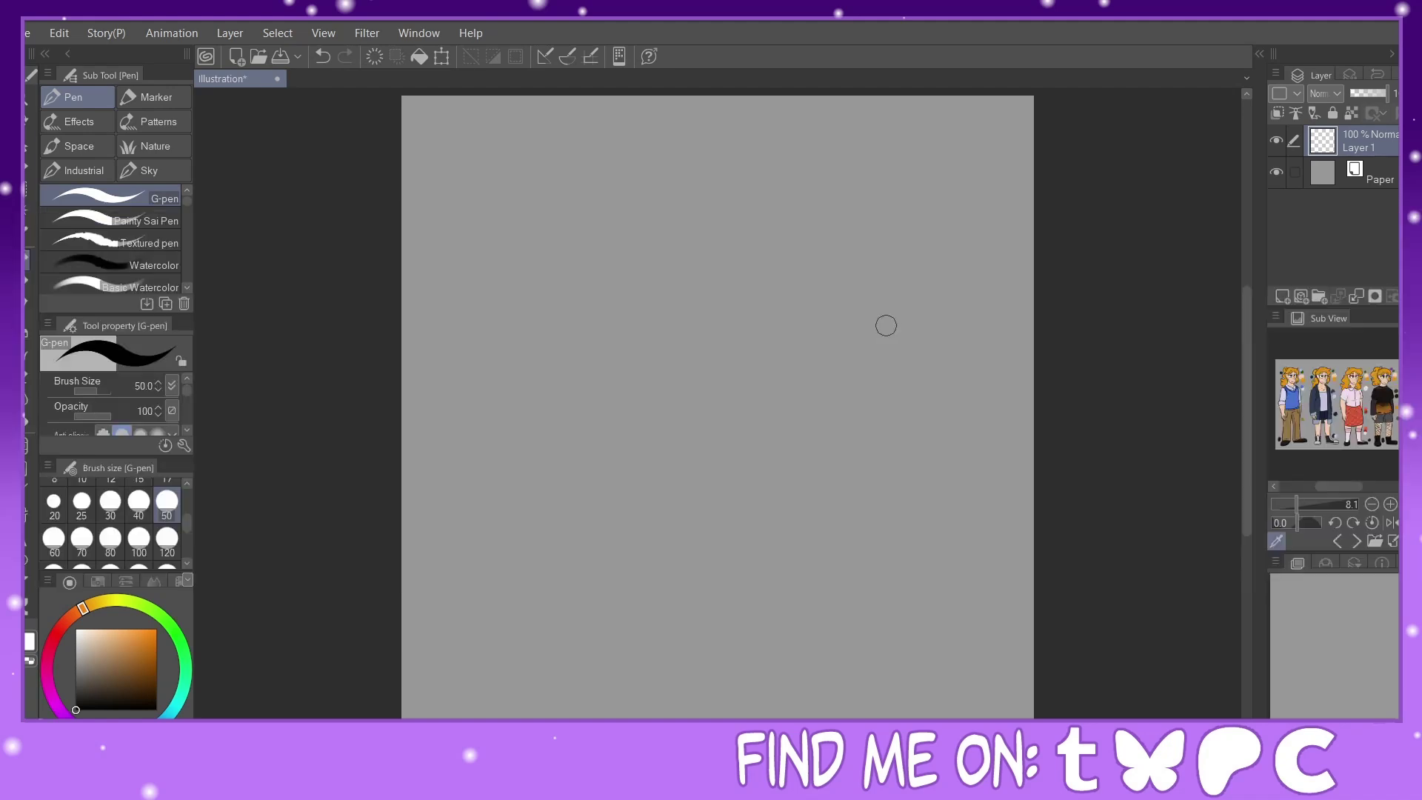
left_click(54, 538)
left_click_drag(542, 149, 540, 518)
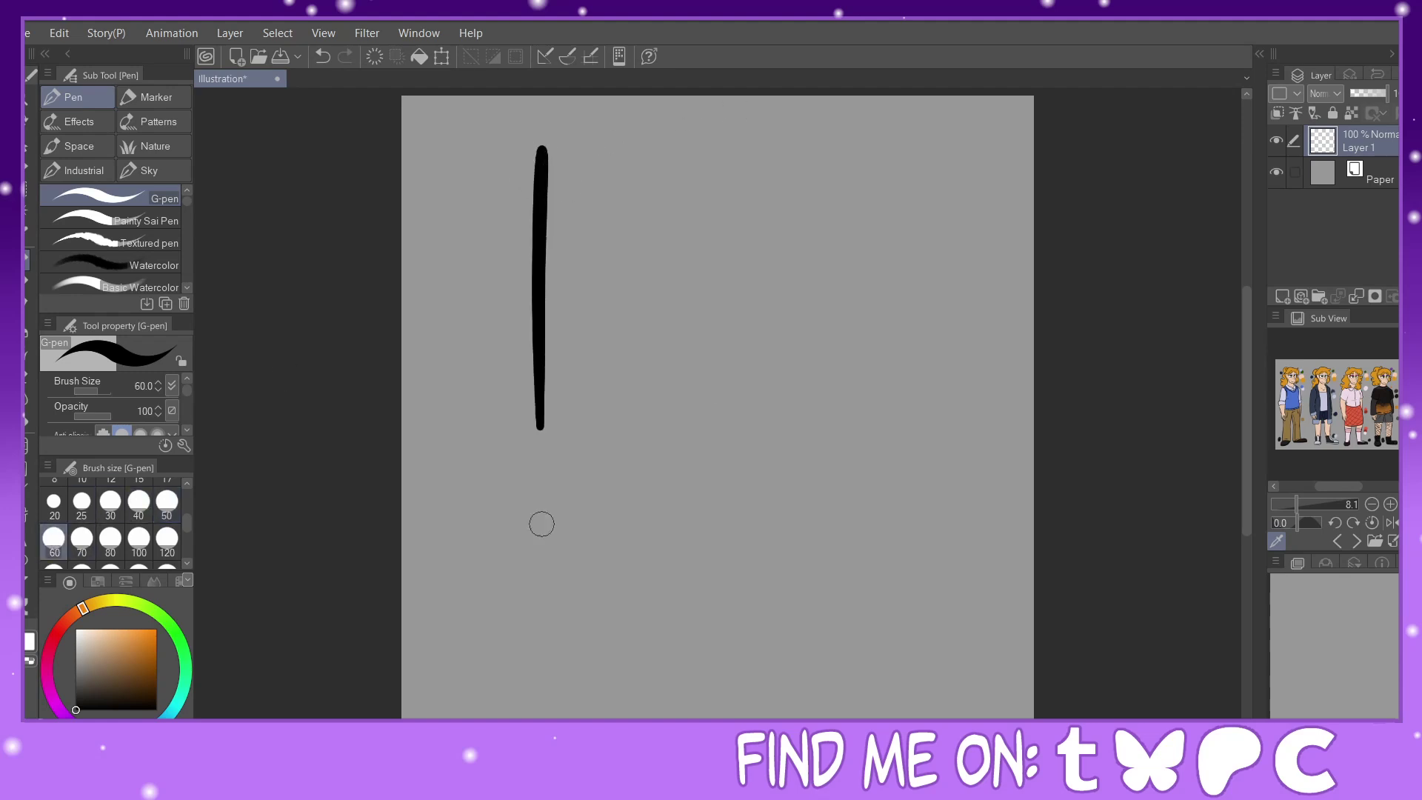
Draw a matching vertical stroke to the right of the first with the Painty Sai Pen at brush size 60.
left_click(167, 221)
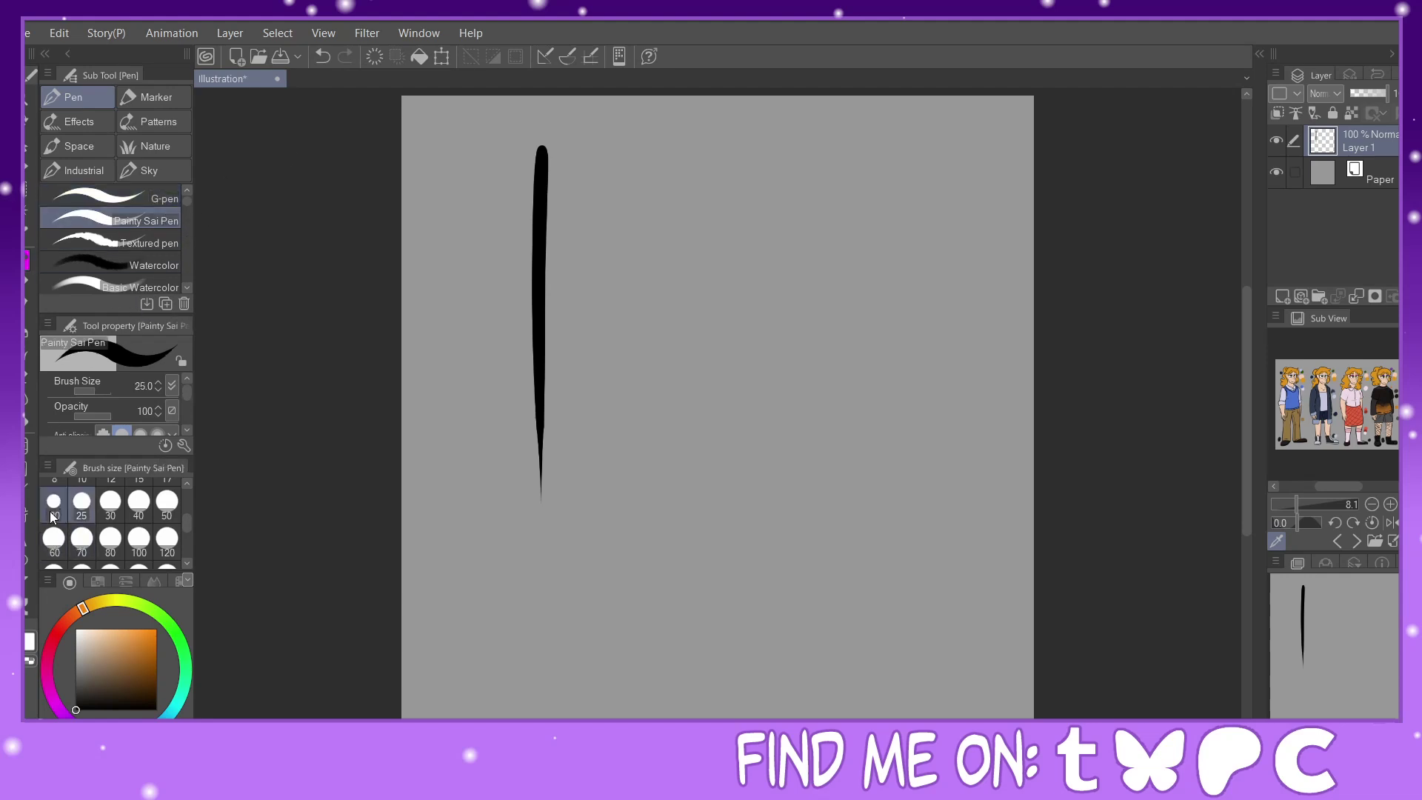
left_click(123, 192)
left_click(126, 219)
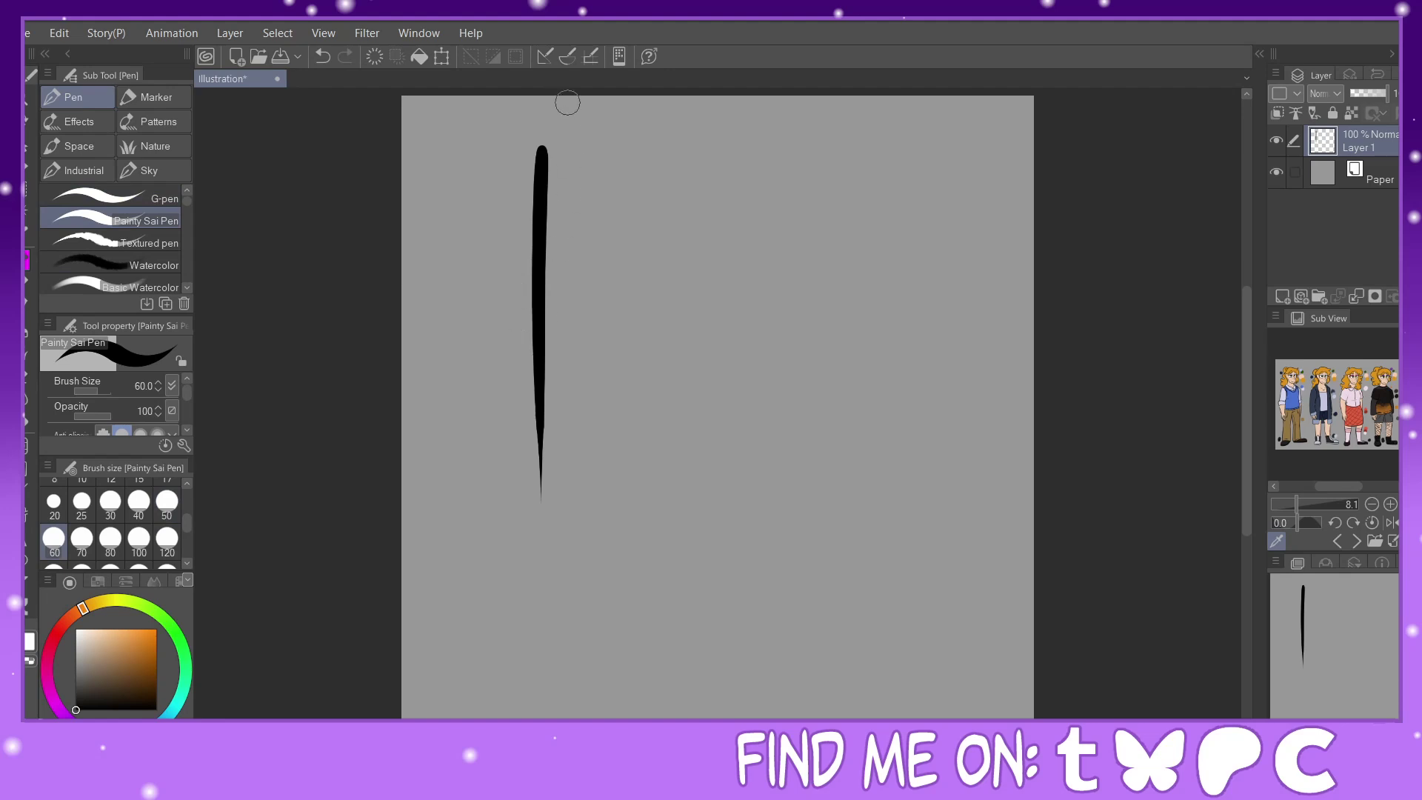
left_click_drag(635, 146, 645, 546)
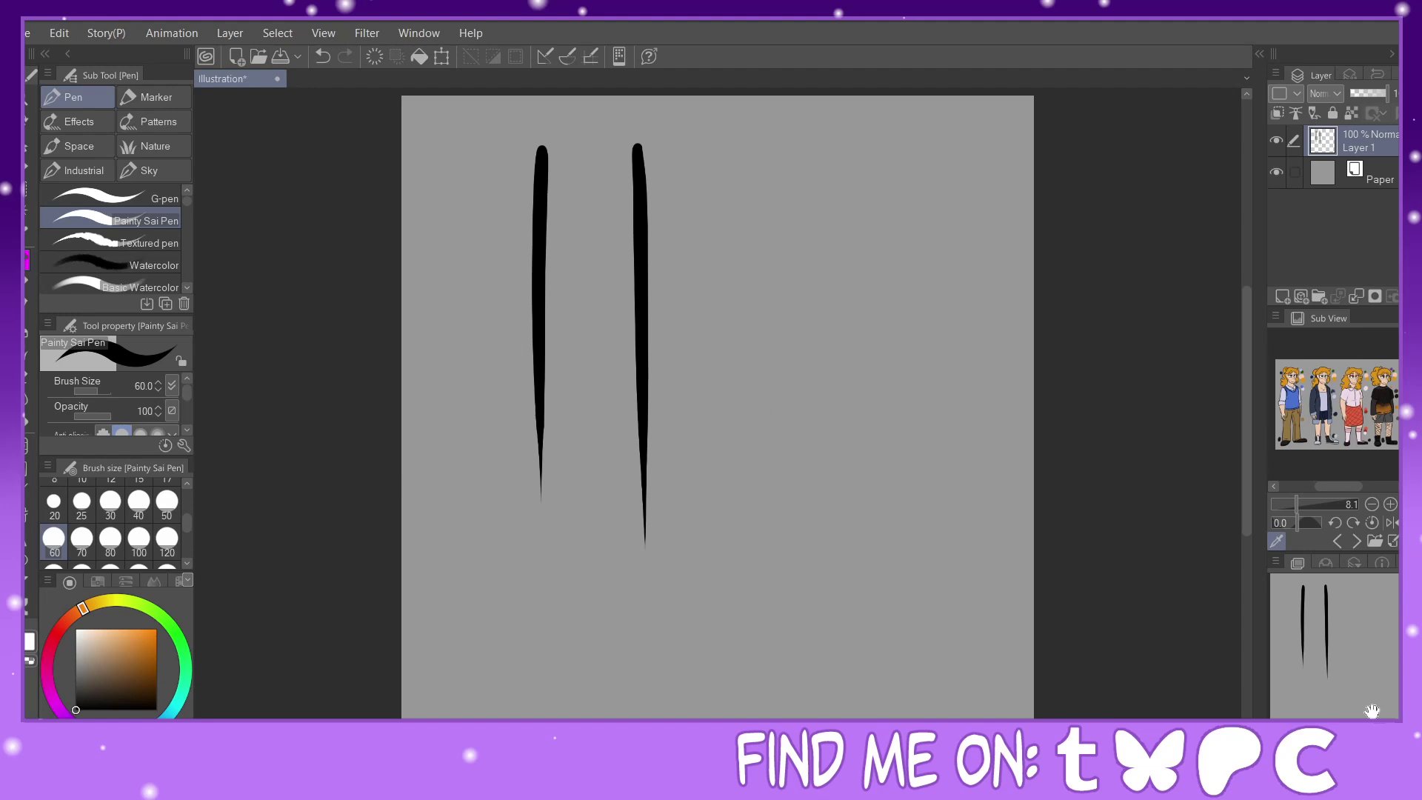
Examine the edges and thickness of the two vertical strokes at close range.
key("ctrl+plus")
mouse_move(1337, 648)
left_mouse_down()
mouse_move(1341, 590)
mouse_move(1345, 653)
mouse_move(1339, 587)
mouse_move(1319, 575)
mouse_move(1320, 652)
mouse_move(1316, 614)
mouse_move(1335, 624)
left_mouse_up()
scroll(1332, 590, "up", 1)
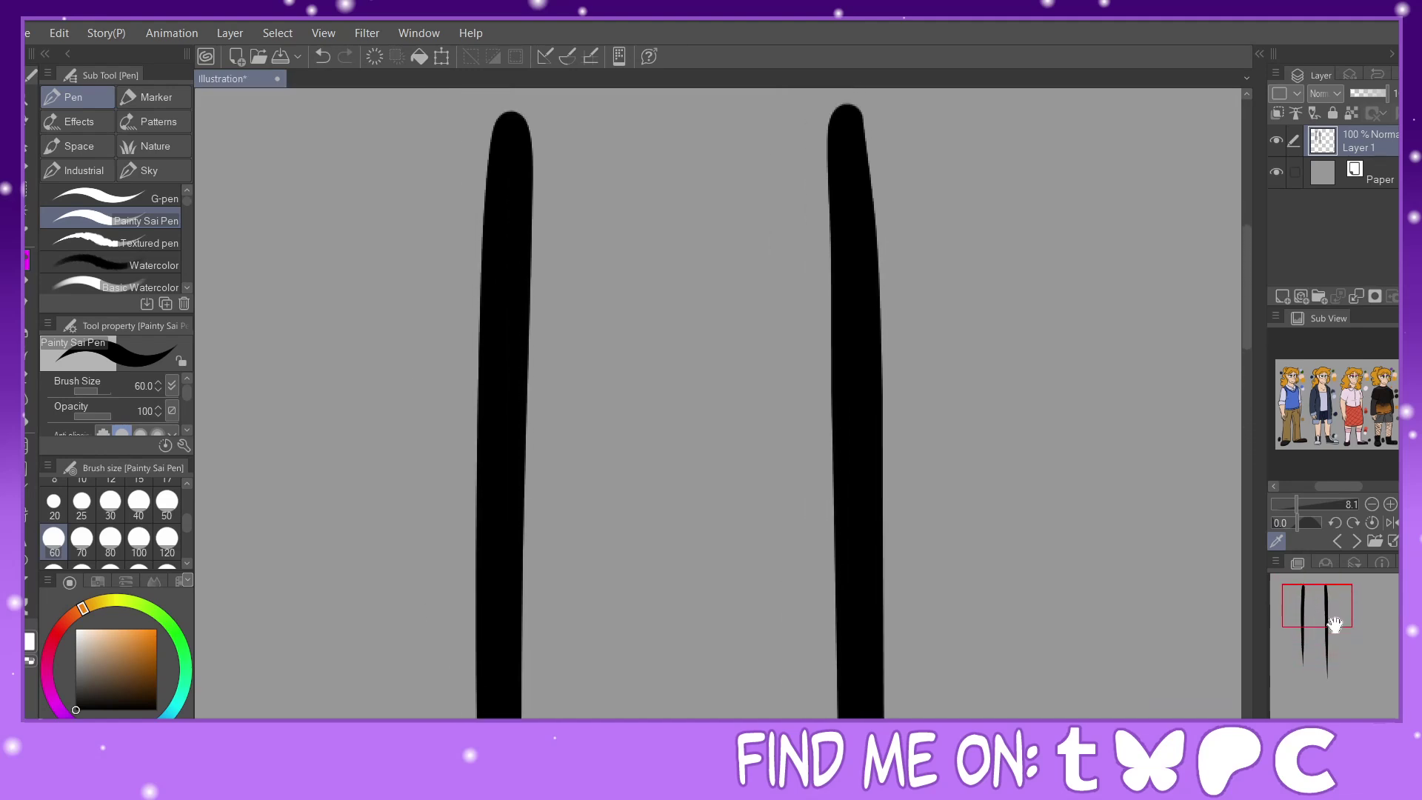
scroll(1349, 675, "down", 1)
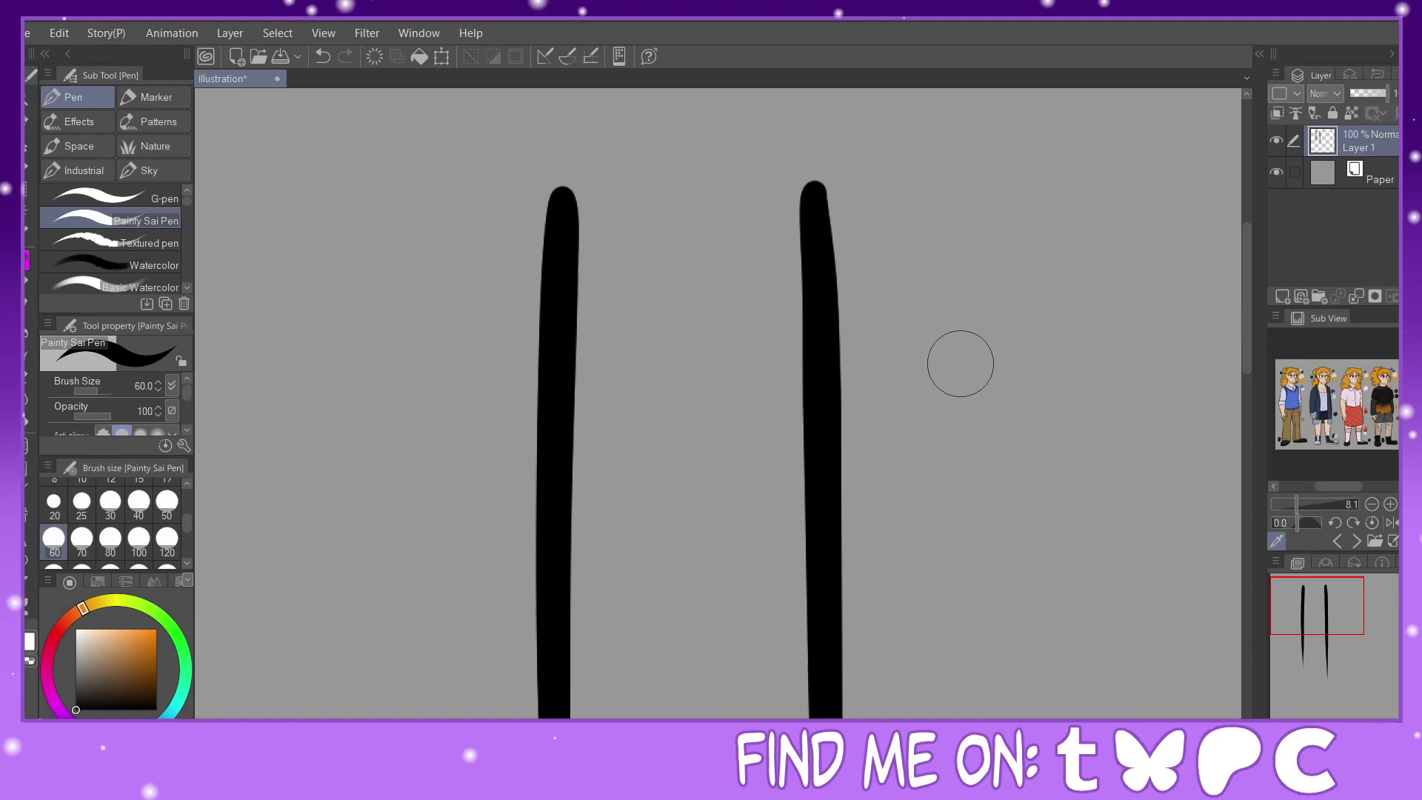
Draw the eyes and nose of a cartoon face to the right of the vertical strokes with the G-pen at size 60.
left_click(125, 196)
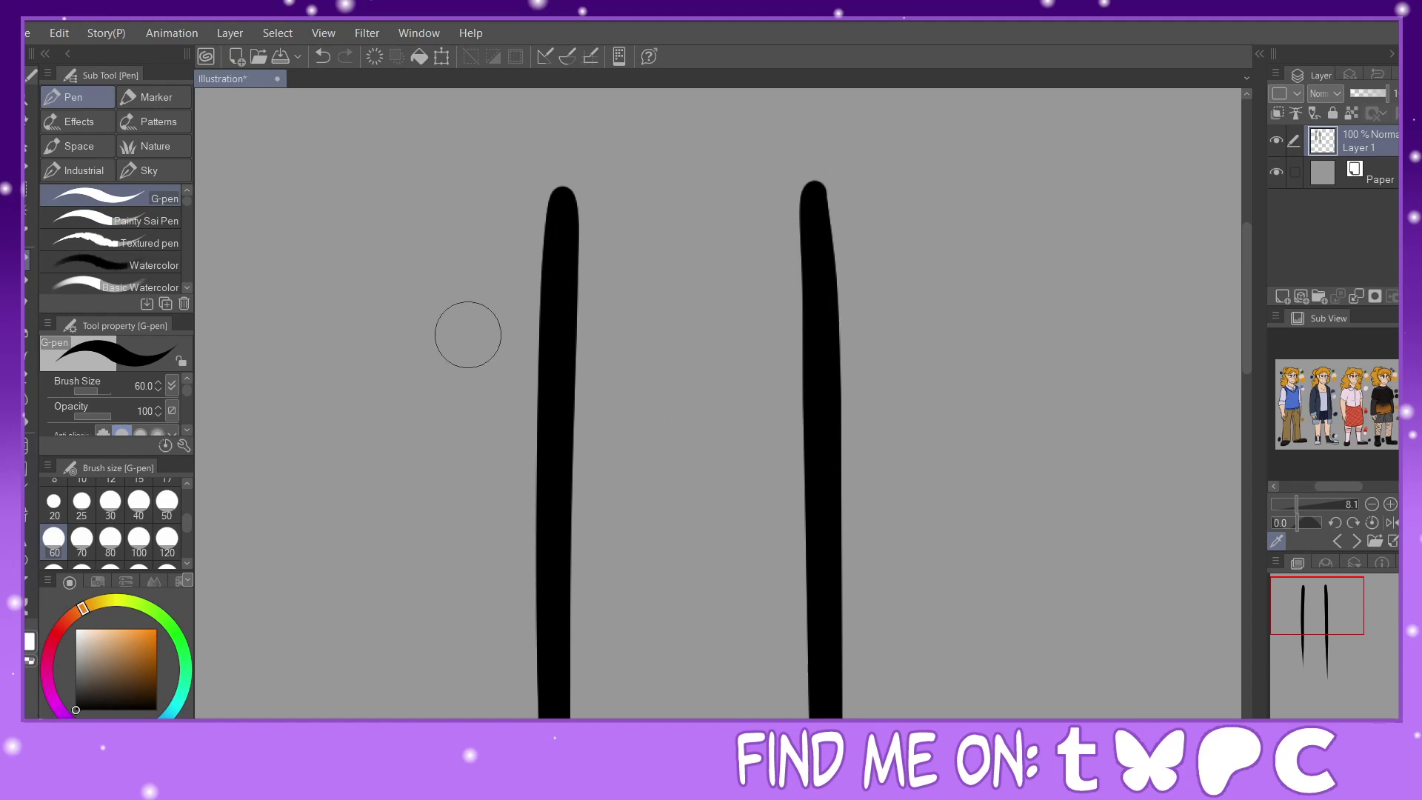
scroll(1275, 633, "down", 2)
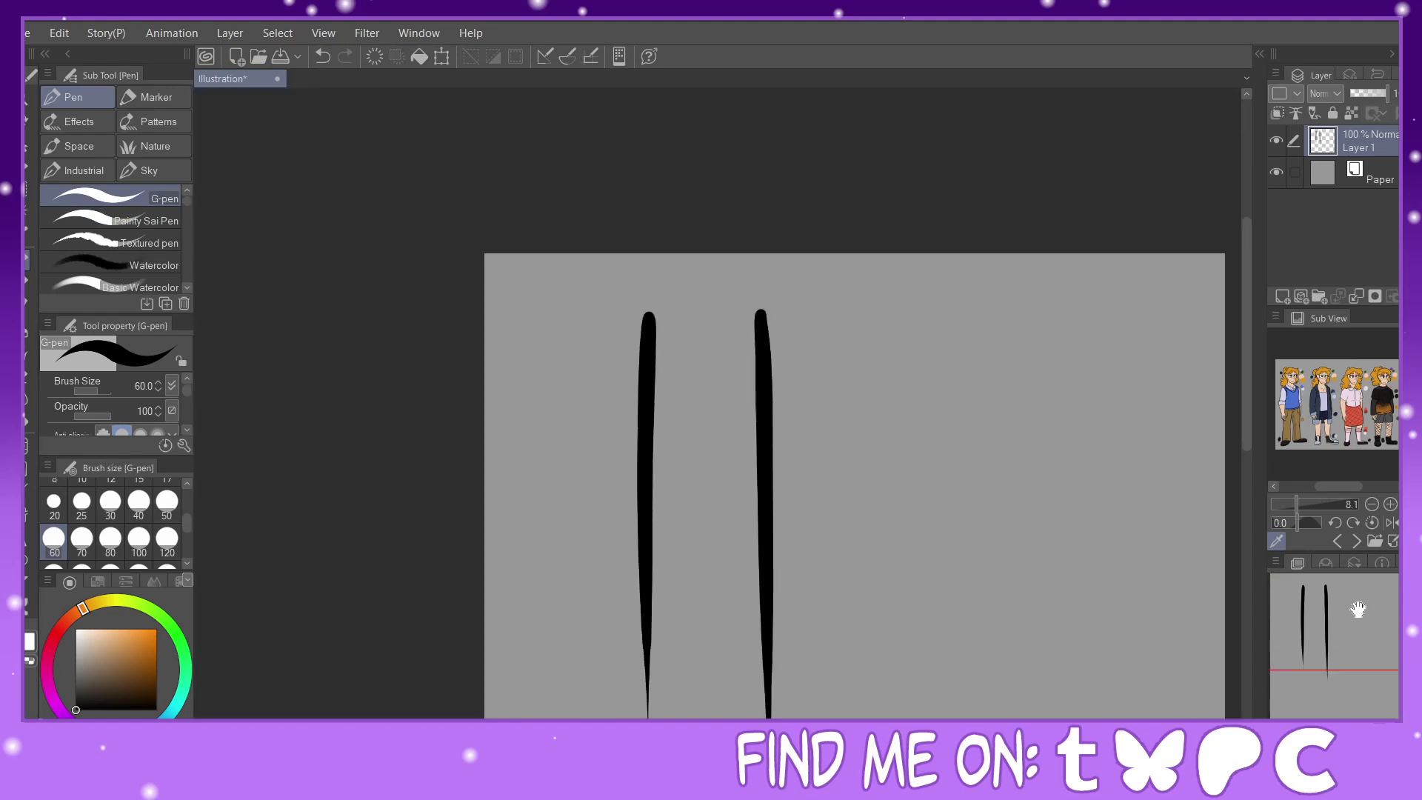
left_click_drag(1357, 606, 1371, 624)
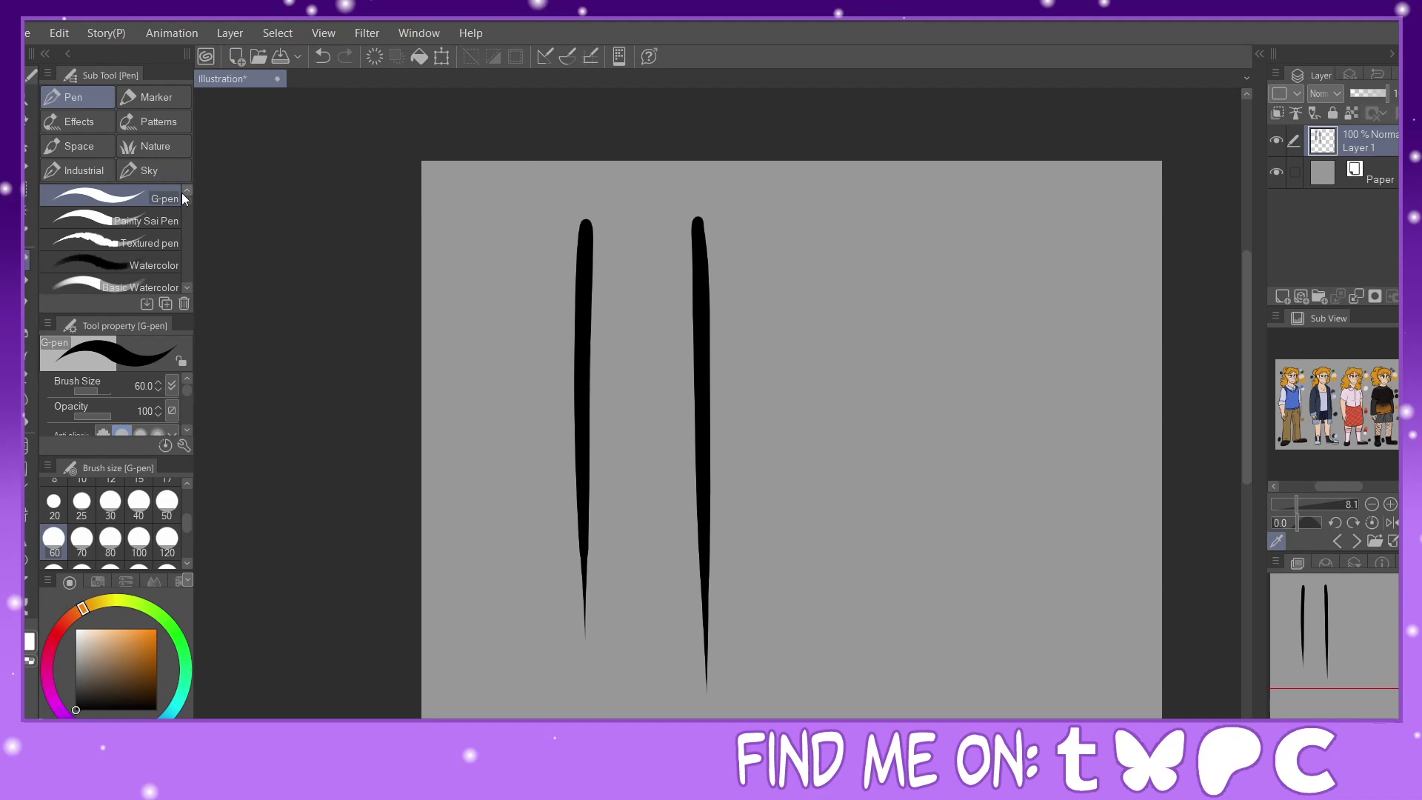
left_click_drag(893, 259, 939, 280)
left_click_drag(903, 295, 930, 296)
left_click_drag(862, 243, 843, 261)
mouse_move(862, 298)
left_mouse_down()
mouse_move(840, 287)
mouse_move(916, 282)
mouse_move(848, 310)
mouse_move(863, 319)
left_mouse_up()
left_click(883, 316)
Add the face outline, mouth, ear and swept hair to complete the cartoon head.
left_click_drag(835, 261, 842, 359)
mouse_move(847, 359)
left_mouse_down()
mouse_move(873, 380)
mouse_move(958, 342)
left_mouse_up()
left_click_drag(871, 351, 900, 355)
left_click_drag(950, 255, 971, 287)
mouse_move(957, 193)
left_mouse_down()
mouse_move(826, 179)
mouse_move(843, 204)
mouse_move(823, 226)
mouse_move(820, 274)
mouse_move(897, 223)
mouse_move(927, 236)
mouse_move(975, 207)
mouse_move(972, 285)
left_mouse_up()
left_click_drag(956, 293, 947, 329)
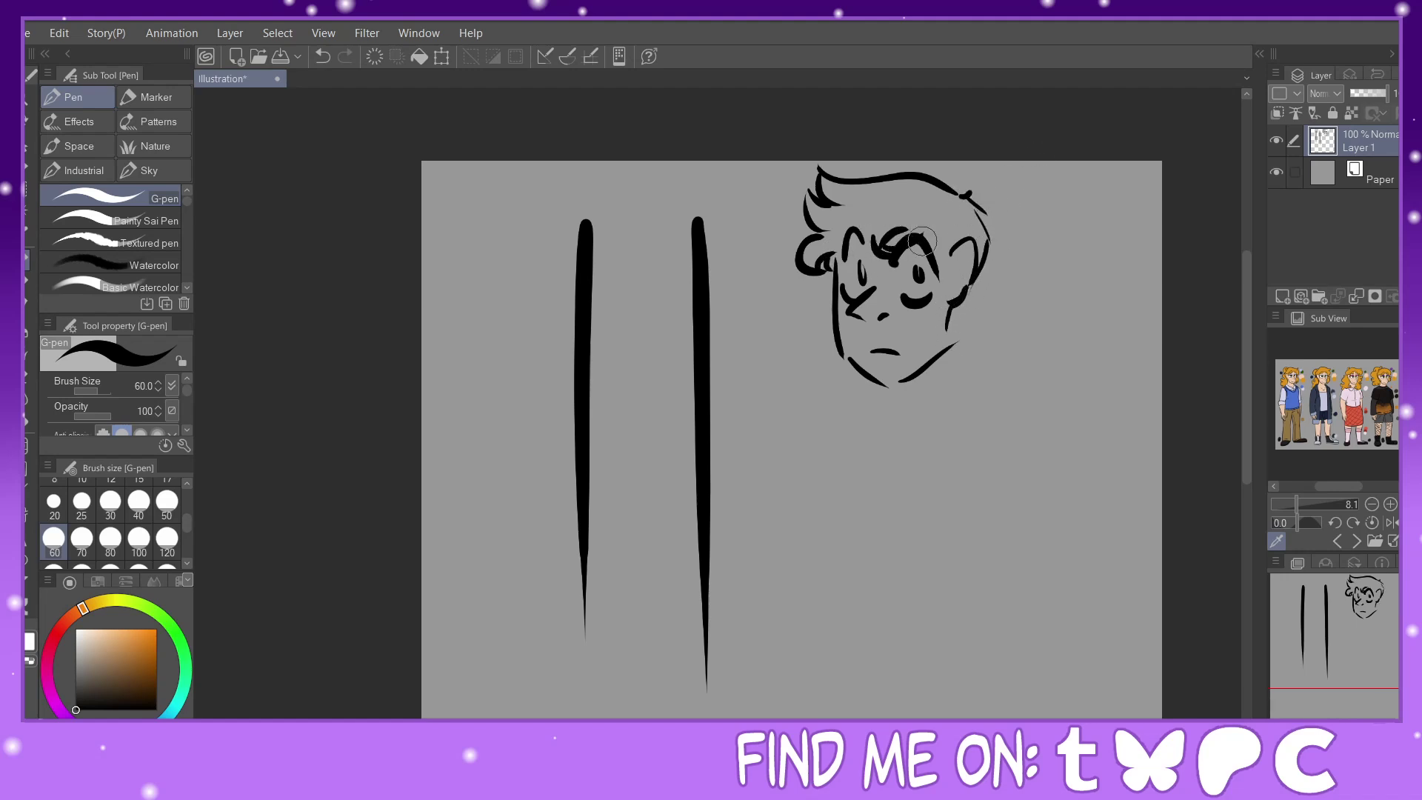
Draw a smaller face with eyes, nose and jawline below and right of the first head, using the Painty Sai Pen at size 60.
left_click(148, 221)
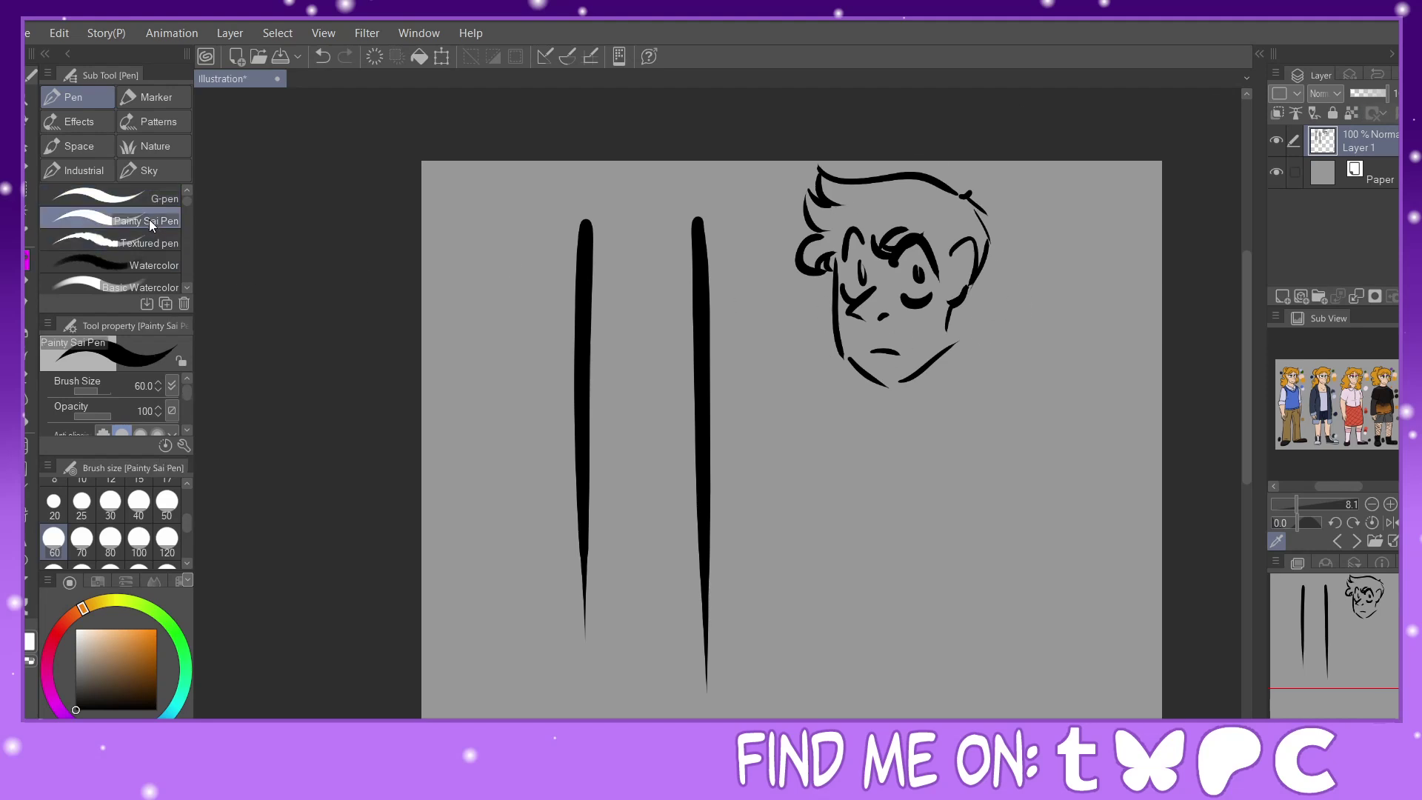
mouse_move(1027, 341)
left_mouse_down()
mouse_move(1067, 351)
mouse_move(987, 357)
left_mouse_up()
left_click(335, 59)
left_click(336, 59)
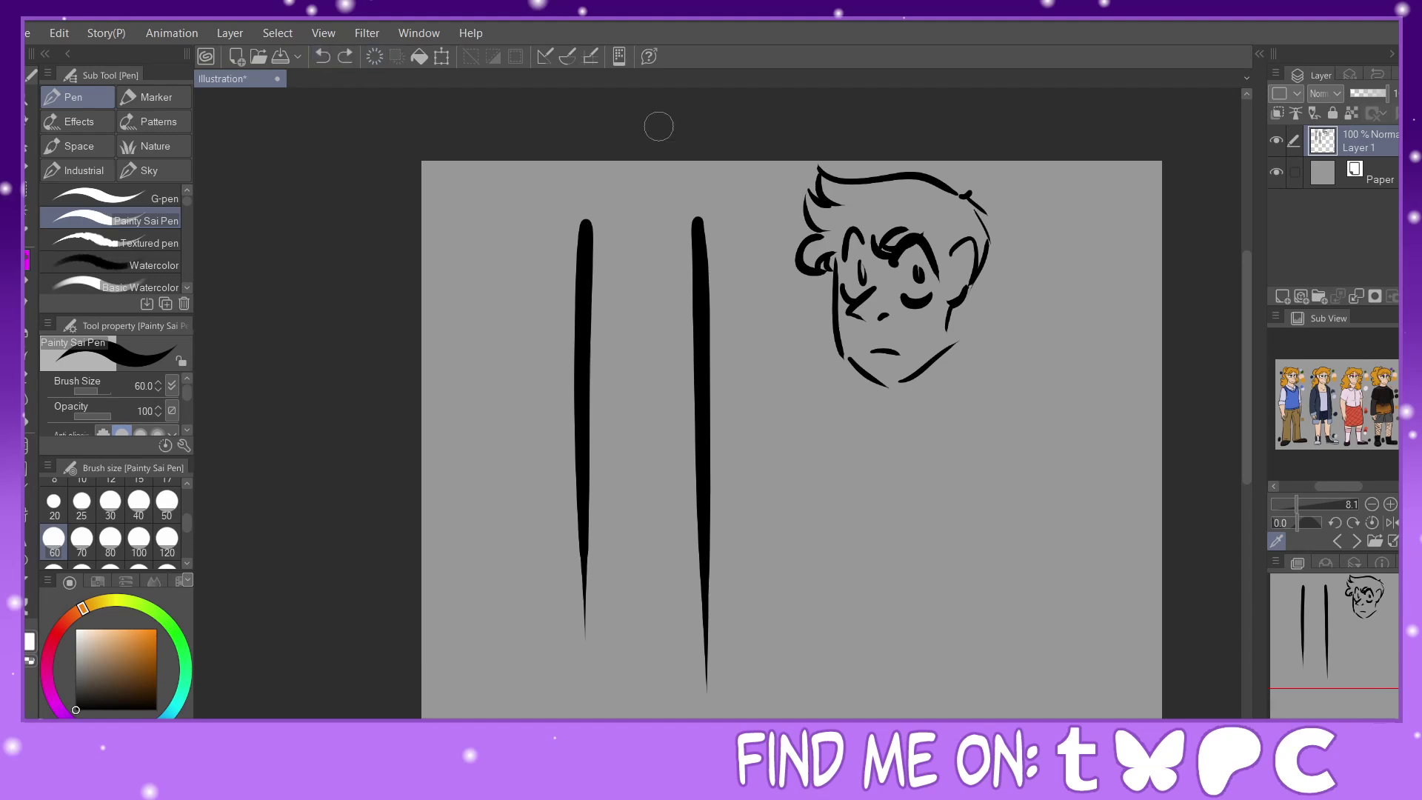
mouse_move(1001, 424)
left_mouse_down()
mouse_move(1038, 441)
mouse_move(959, 427)
mouse_move(959, 459)
mouse_move(980, 474)
mouse_move(1031, 433)
mouse_move(1008, 459)
left_mouse_up()
left_click(980, 413)
key("ctrl+z")
mouse_move(976, 400)
left_mouse_down()
mouse_move(953, 476)
mouse_move(996, 523)
left_mouse_up()
left_click(976, 431)
mouse_move(956, 478)
left_mouse_down()
mouse_move(973, 517)
mouse_move(998, 519)
mouse_move(1040, 497)
left_mouse_up()
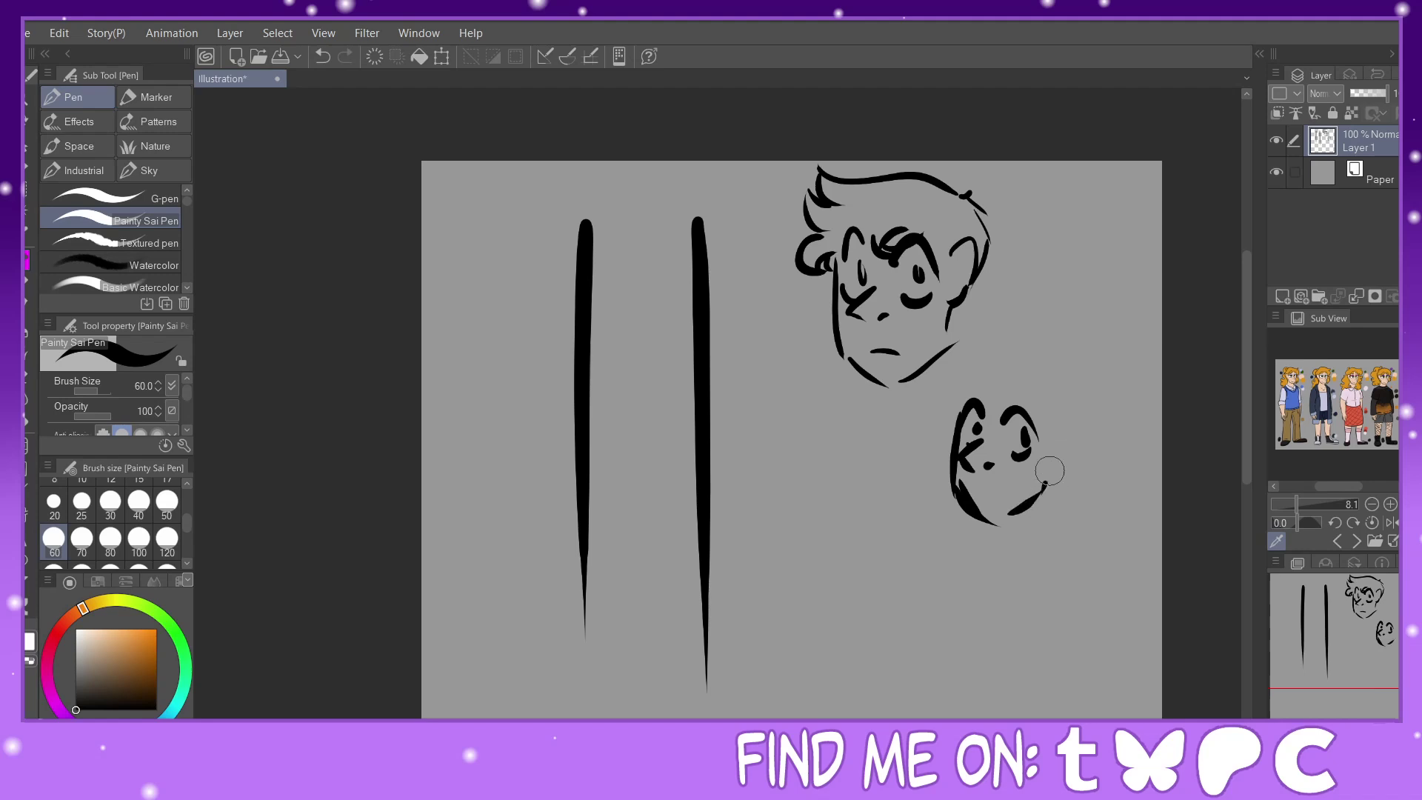
Add an ear, eyebrows and a curved hairline to the smaller face.
left_click_drag(1056, 416, 1060, 450)
mouse_move(1009, 376)
left_mouse_down()
mouse_move(1038, 399)
mouse_move(964, 385)
mouse_move(1050, 361)
mouse_move(973, 359)
mouse_move(963, 341)
mouse_move(945, 385)
left_mouse_up()
left_click(324, 57)
left_click(323, 57)
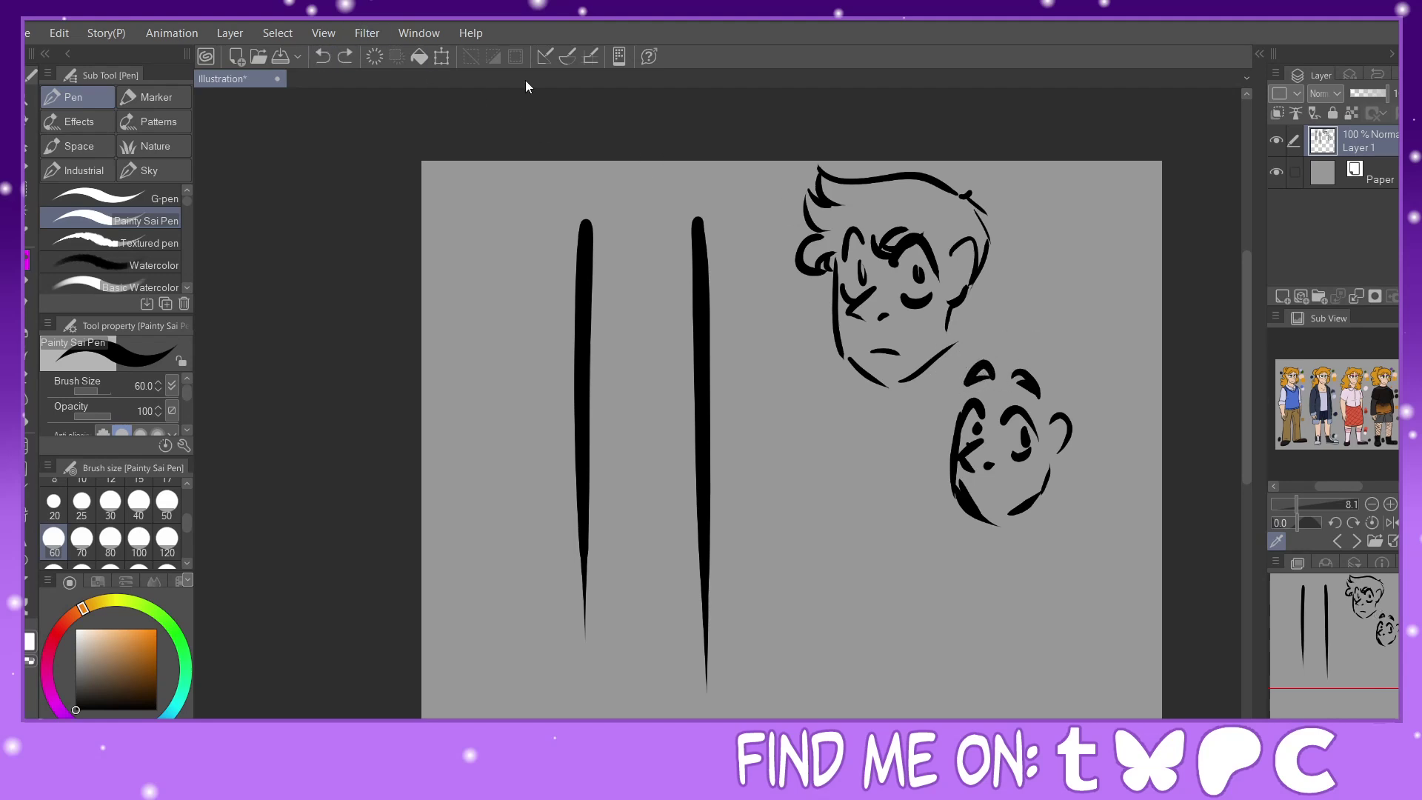
mouse_move(1060, 379)
left_mouse_down()
mouse_move(1010, 342)
mouse_move(942, 373)
mouse_move(945, 385)
left_mouse_up()
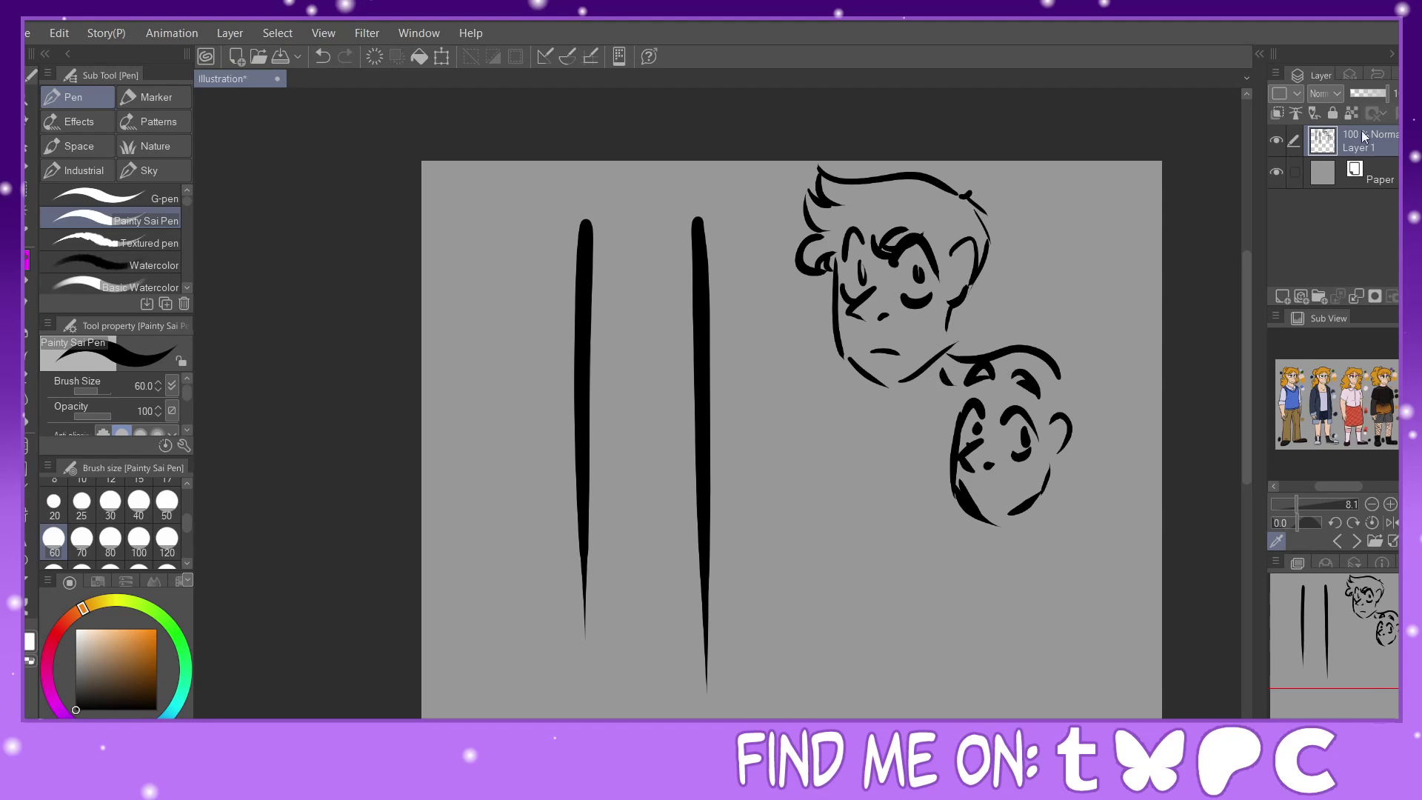
Lower Layer 1's opacity to 24% and add a new layer above it.
left_click_drag(1367, 87, 1351, 197)
left_click(1281, 296)
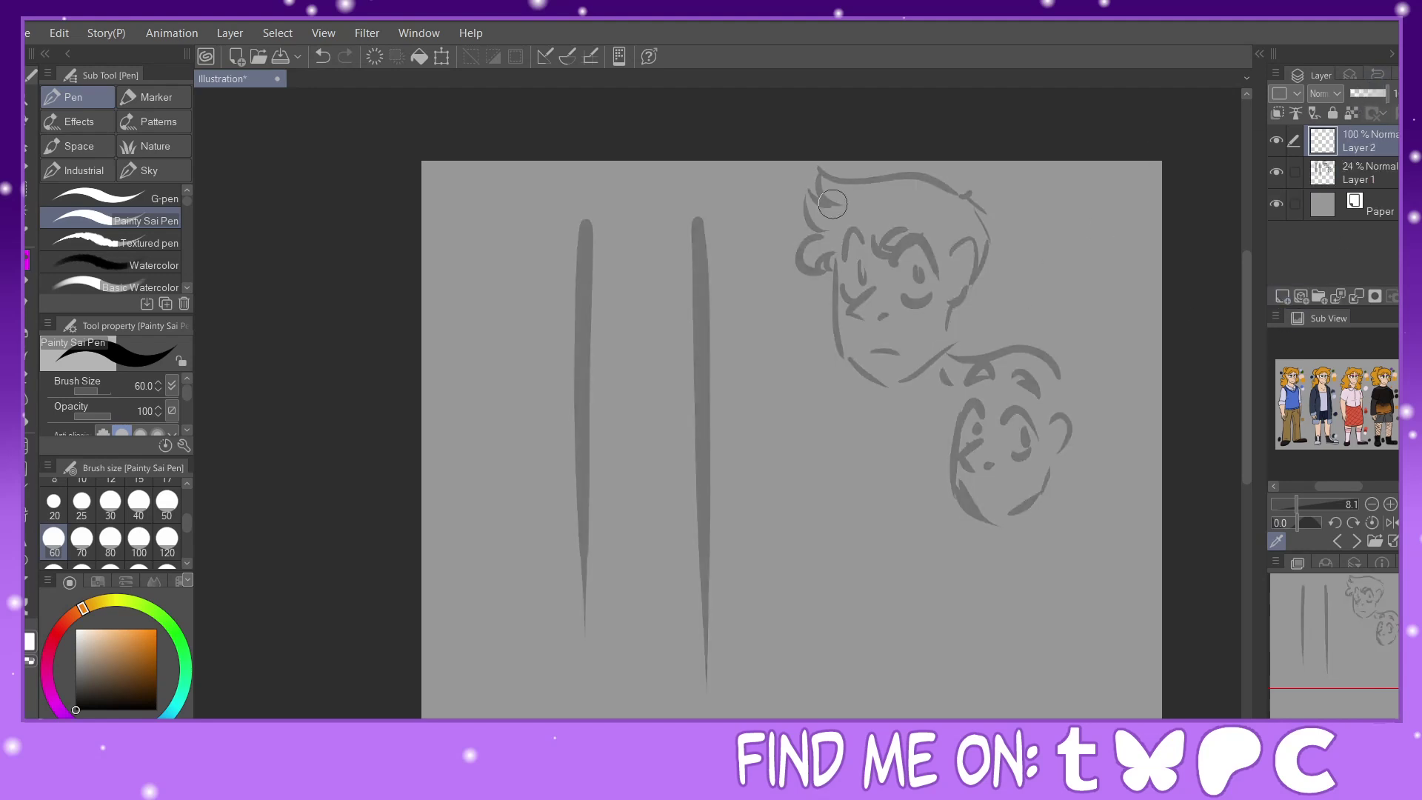
Trace the eyes of the upper head on the new layer with the G-pen at size 60.
left_click(126, 200)
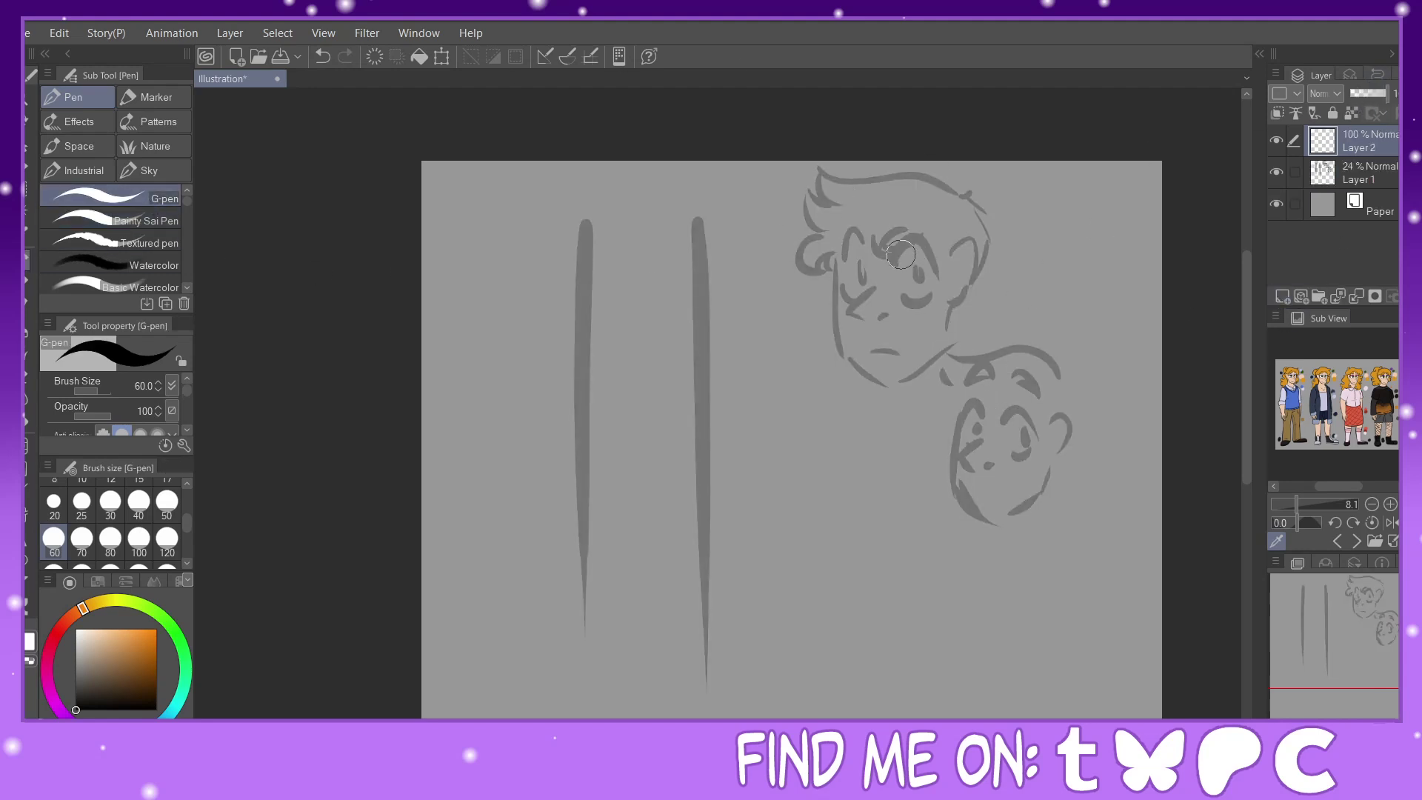
mouse_move(898, 261)
left_mouse_down()
mouse_move(904, 243)
mouse_move(939, 272)
mouse_move(930, 297)
left_mouse_up()
mouse_move(868, 253)
left_mouse_down()
mouse_move(852, 233)
mouse_move(844, 296)
mouse_move(878, 289)
mouse_move(854, 314)
left_mouse_up()
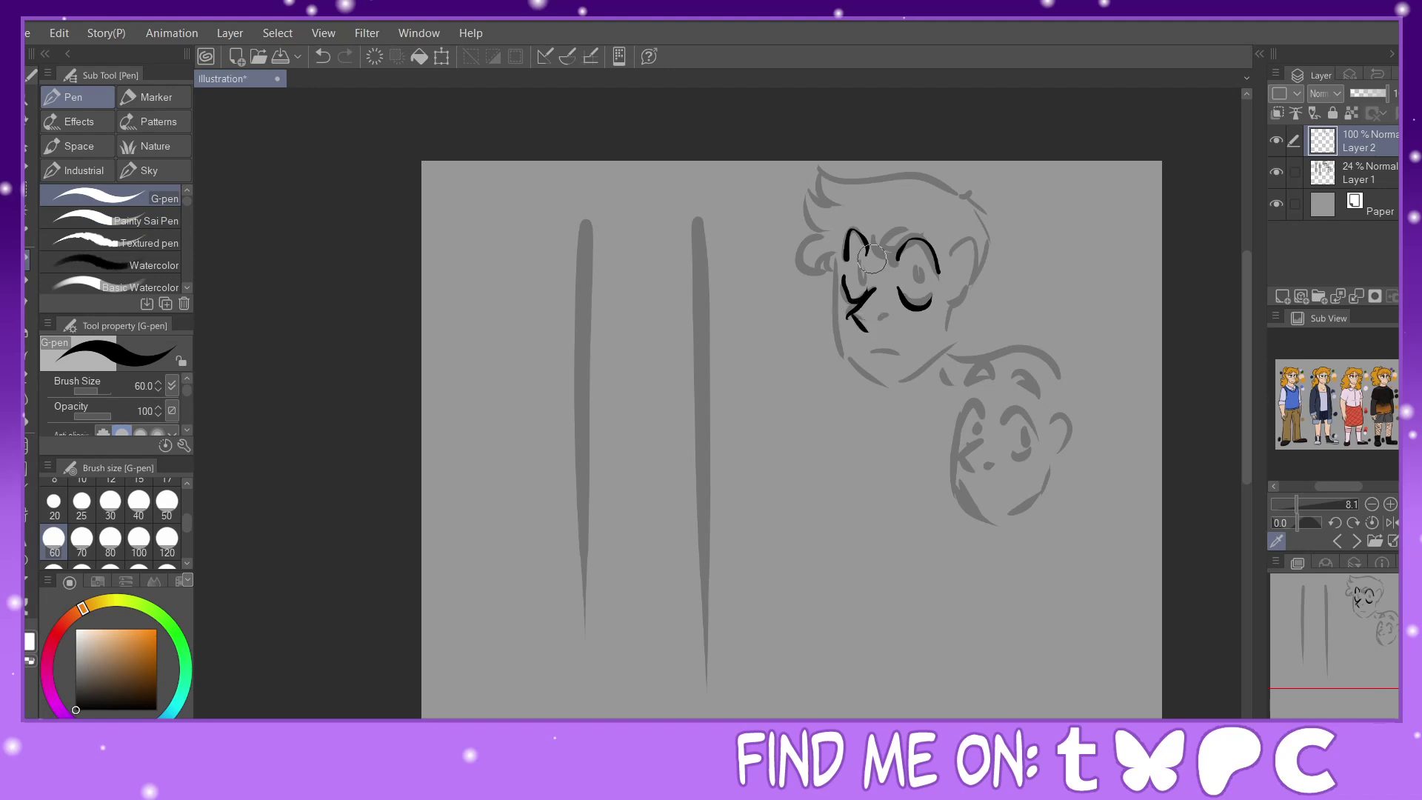
left_click(375, 56)
mouse_move(894, 260)
left_mouse_down()
mouse_move(926, 244)
mouse_move(930, 294)
left_mouse_up()
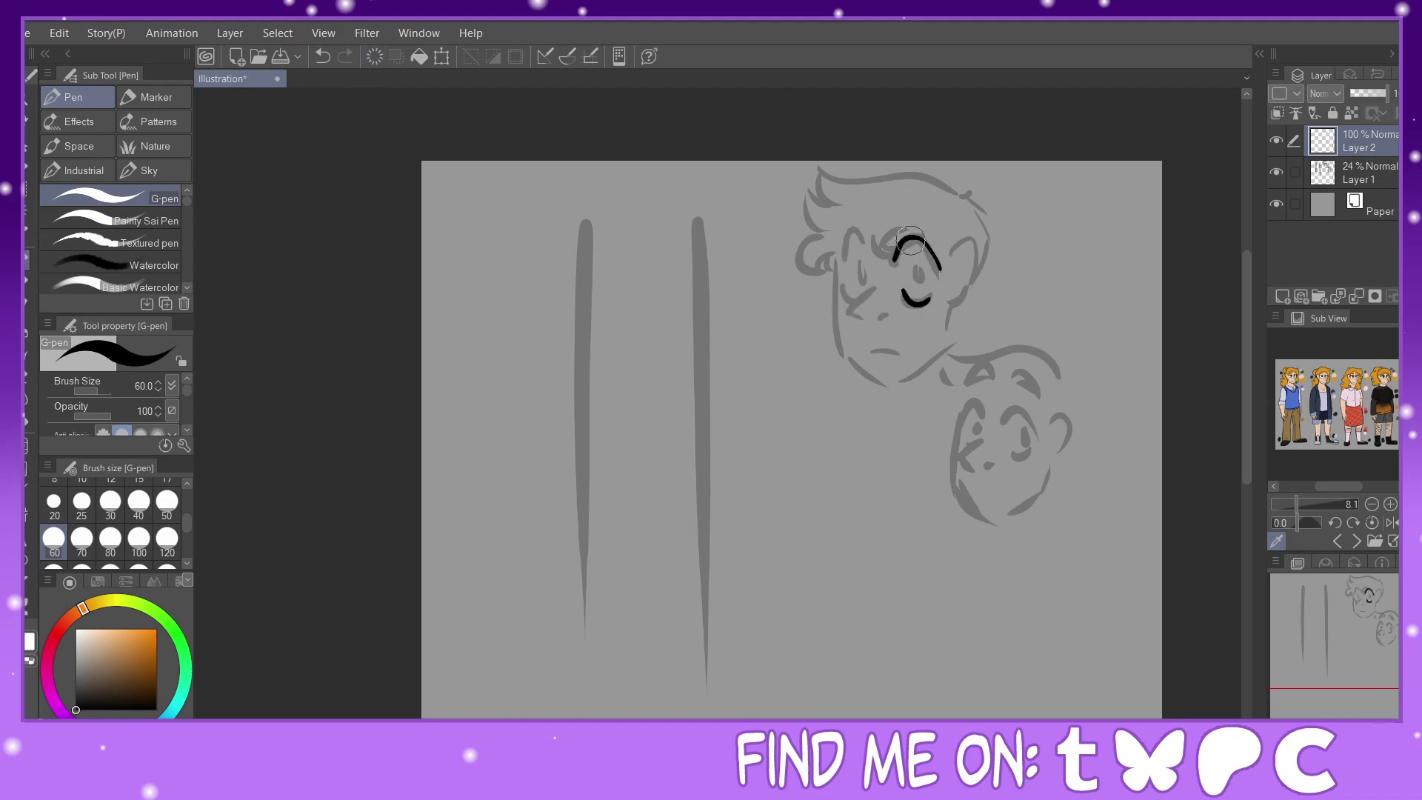
mouse_move(847, 259)
left_mouse_down()
mouse_move(868, 255)
mouse_move(858, 300)
mouse_move(861, 280)
mouse_move(927, 283)
left_mouse_up()
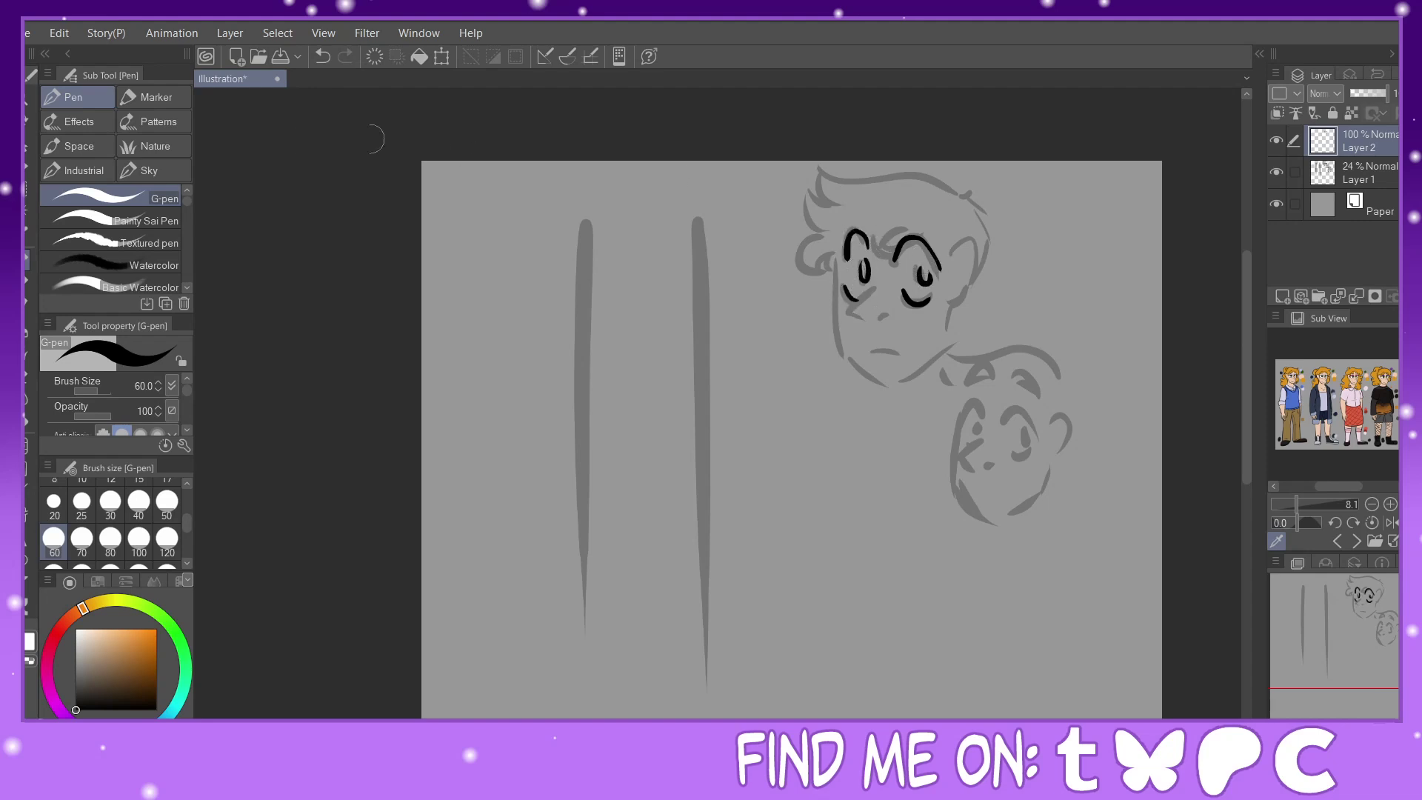
Trace the lower head's eyes, eyebrows, hair and one side of the face with the Painty Sai Pen at size 60.
left_click(111, 220)
mouse_move(1007, 417)
left_mouse_down()
mouse_move(1038, 431)
mouse_move(1009, 452)
left_mouse_up()
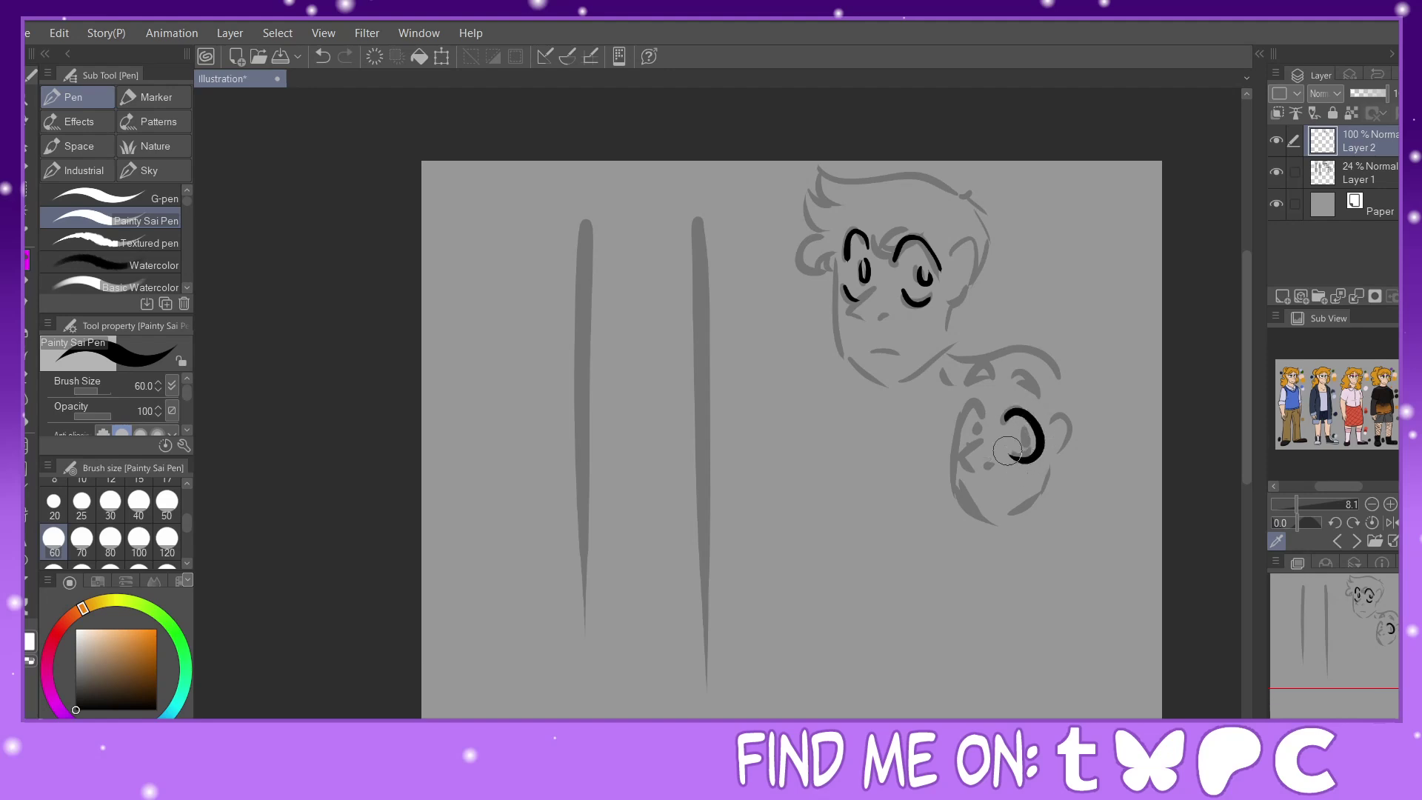
left_click(322, 57)
scroll(1366, 622, "up", 1)
left_click_drag(1366, 622, 1393, 626)
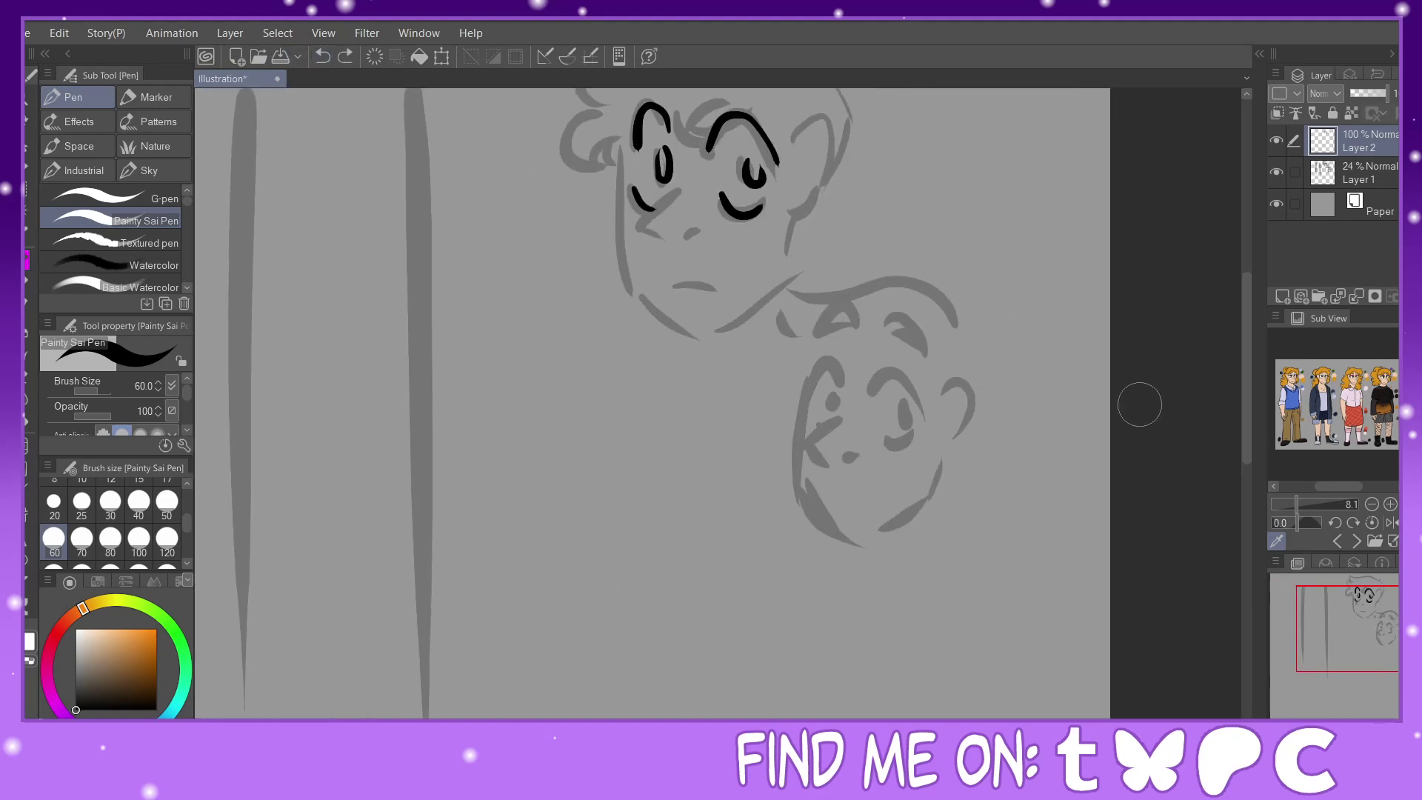
mouse_move(872, 391)
left_mouse_down()
mouse_move(913, 379)
mouse_move(928, 426)
mouse_move(893, 446)
mouse_move(843, 365)
mouse_move(813, 376)
mouse_move(814, 421)
mouse_move(918, 414)
mouse_move(909, 393)
mouse_move(830, 411)
mouse_move(841, 382)
left_mouse_up()
mouse_move(887, 311)
left_mouse_down()
mouse_move(909, 314)
mouse_move(935, 363)
mouse_move(892, 320)
mouse_move(846, 305)
mouse_move(822, 337)
mouse_move(860, 326)
left_mouse_up()
mouse_move(950, 314)
left_mouse_down()
mouse_move(869, 267)
mouse_move(802, 280)
mouse_move(790, 262)
mouse_move(797, 311)
mouse_move(808, 308)
mouse_move(779, 301)
mouse_move(800, 348)
mouse_move(779, 376)
mouse_move(815, 379)
mouse_move(795, 393)
mouse_move(787, 486)
mouse_move(845, 531)
left_mouse_up()
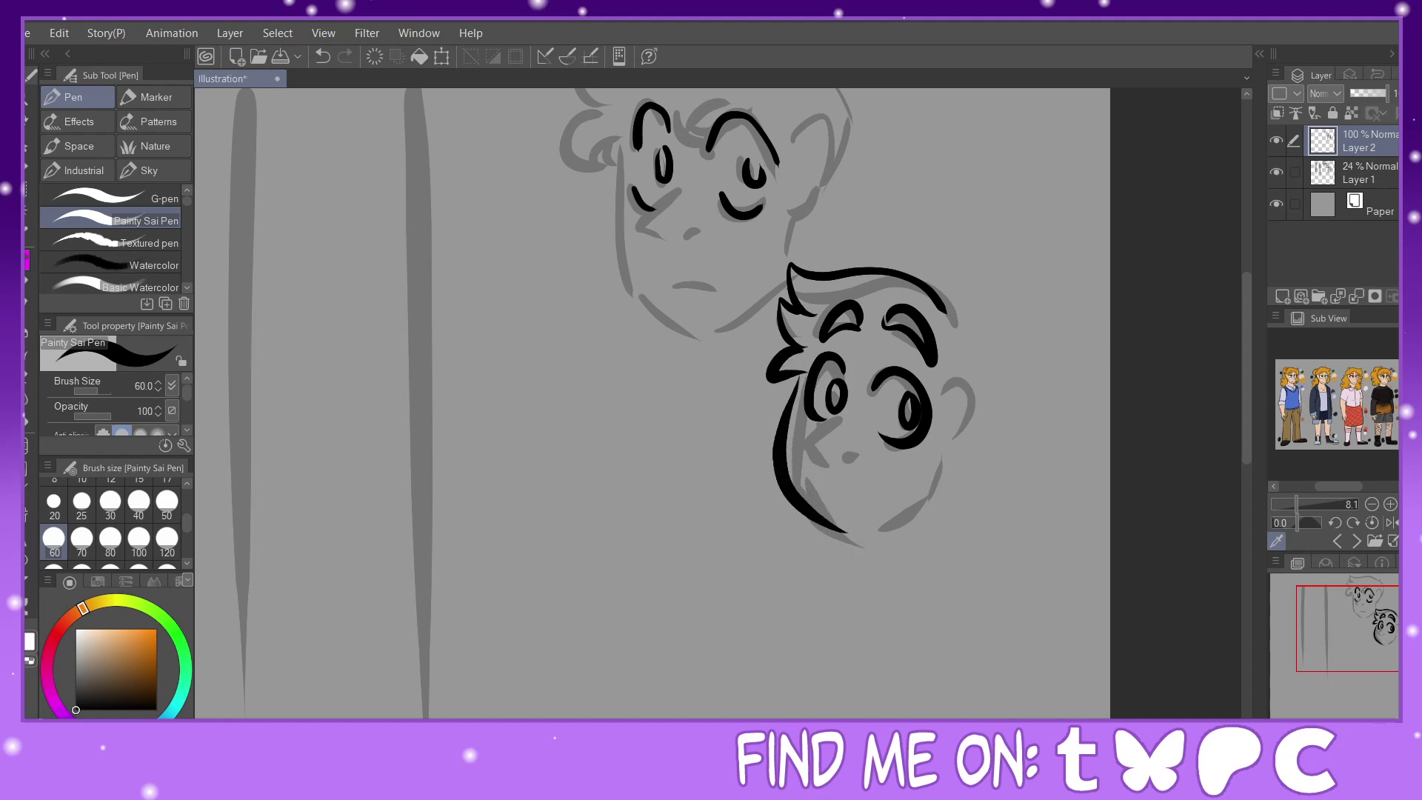
Enlarge the tool property area to reveal the Painty Sai Pen's anti-aliasing and stabilization settings.
scroll(1355, 643, "down", 3)
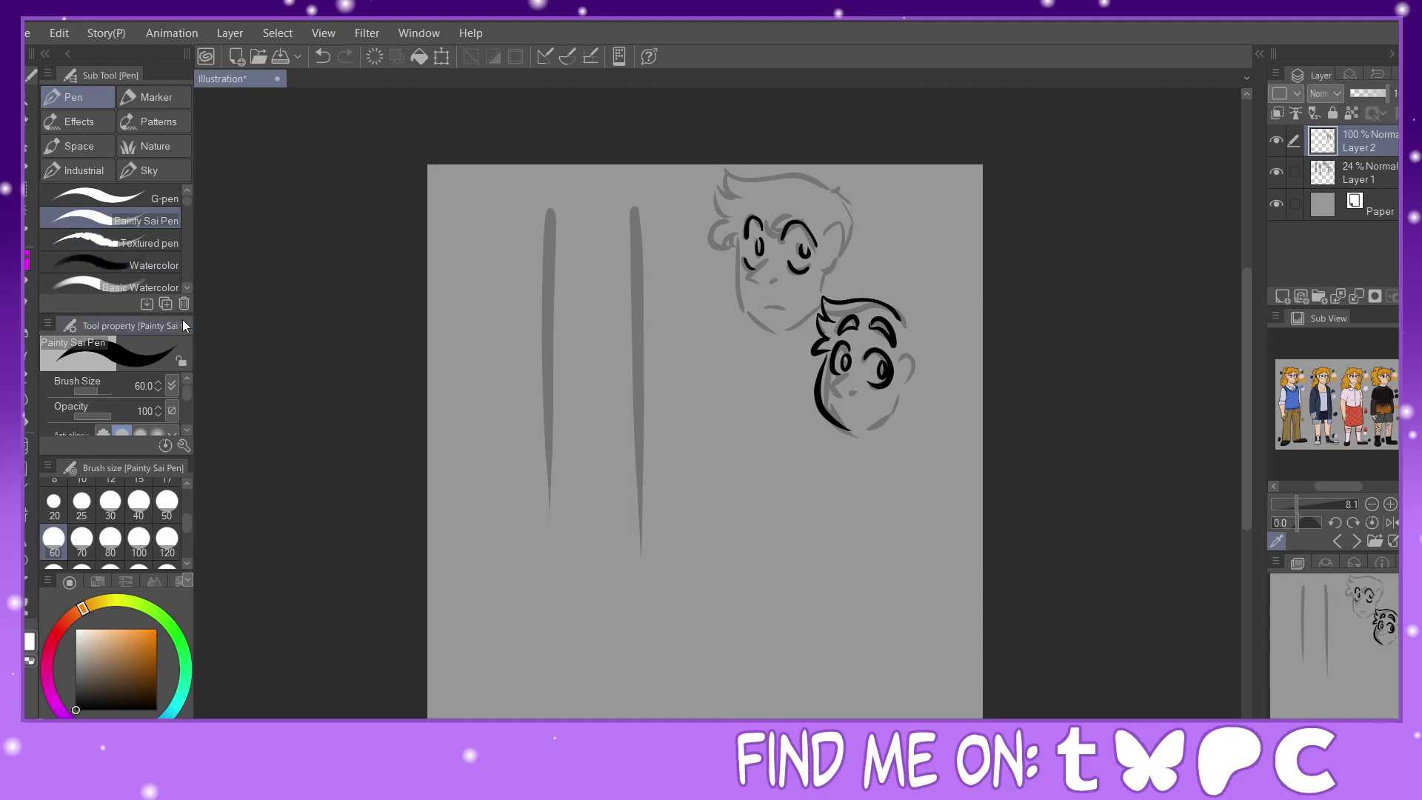
mouse_move(166, 326)
left_mouse_down()
mouse_move(163, 273)
mouse_move(161, 313)
mouse_move(144, 313)
mouse_move(149, 453)
left_mouse_up()
left_click_drag(146, 314, 148, 257)
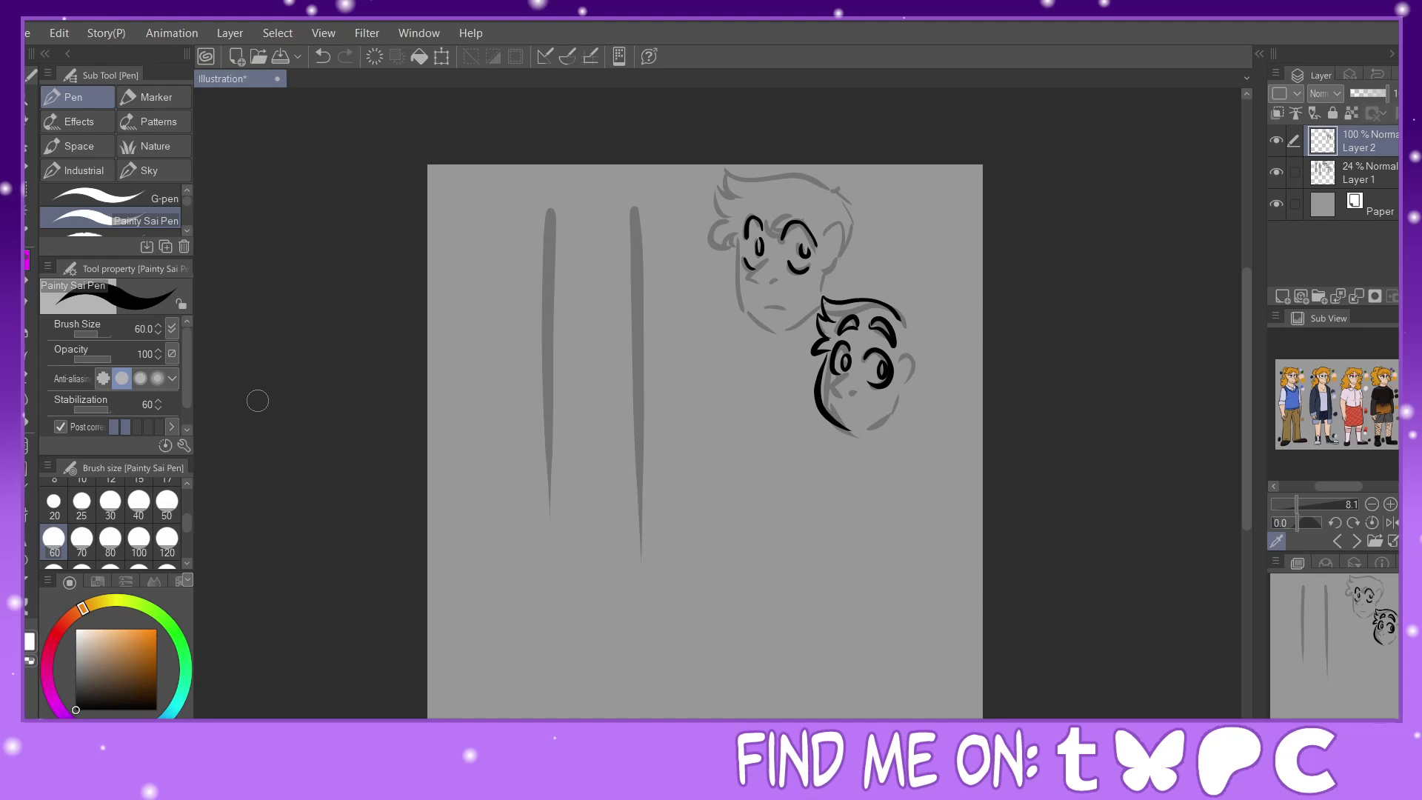
Draw long sweeping curves side by side across the vertical strokes, alternating between the G-pen and the Painty Sai Pen at size 60.
left_click(100, 197)
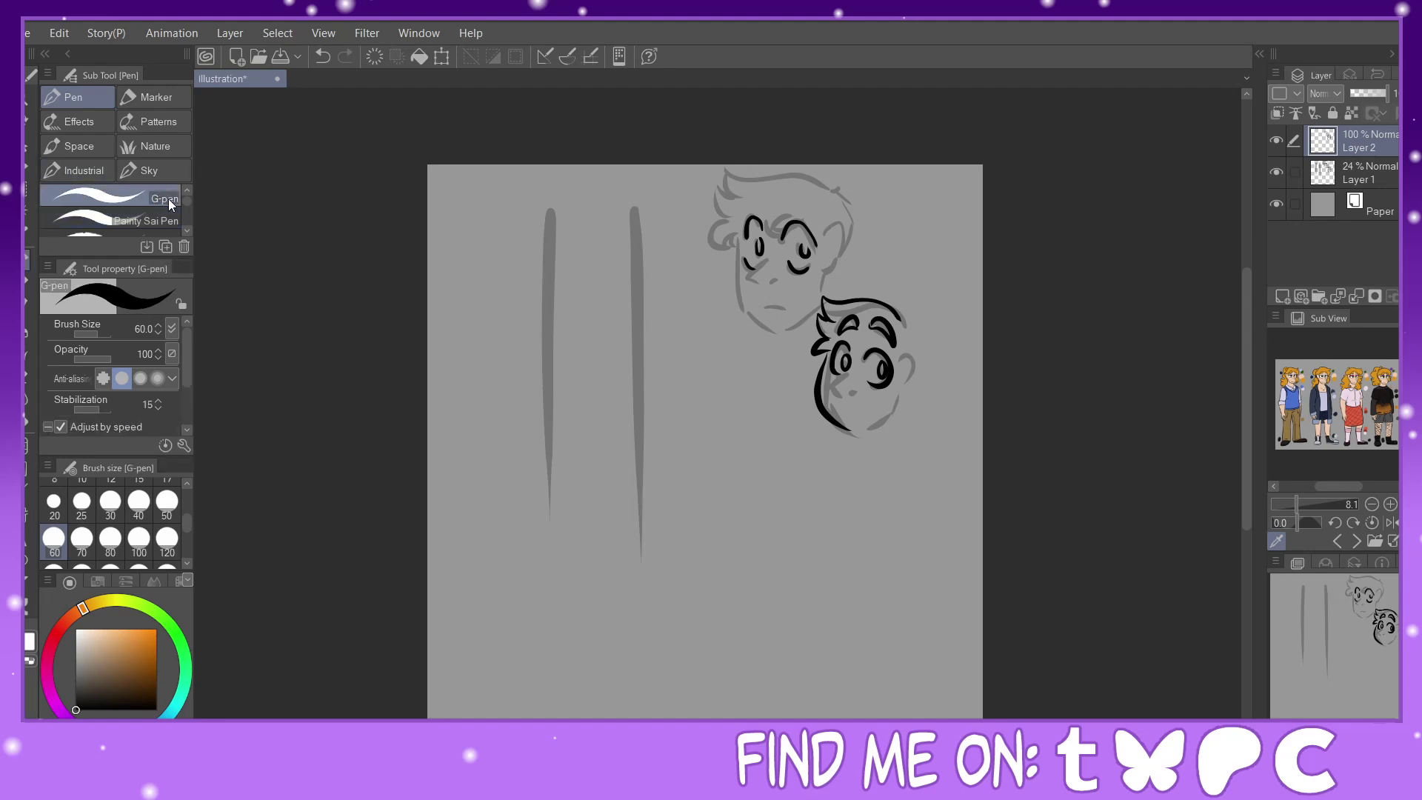
left_click_drag(457, 252, 607, 628)
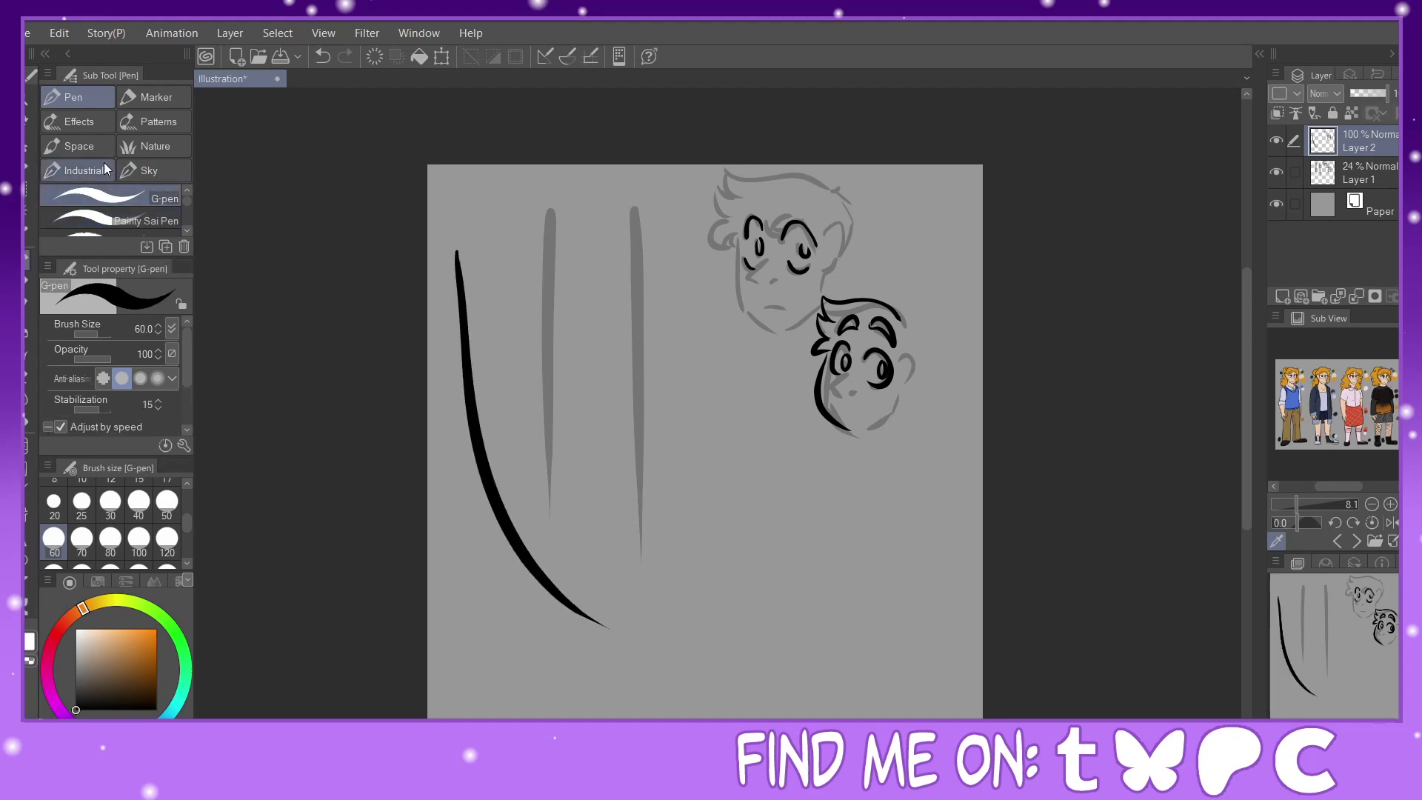
left_click(119, 220)
mouse_move(516, 235)
left_mouse_down()
mouse_move(538, 437)
mouse_move(733, 589)
left_mouse_up()
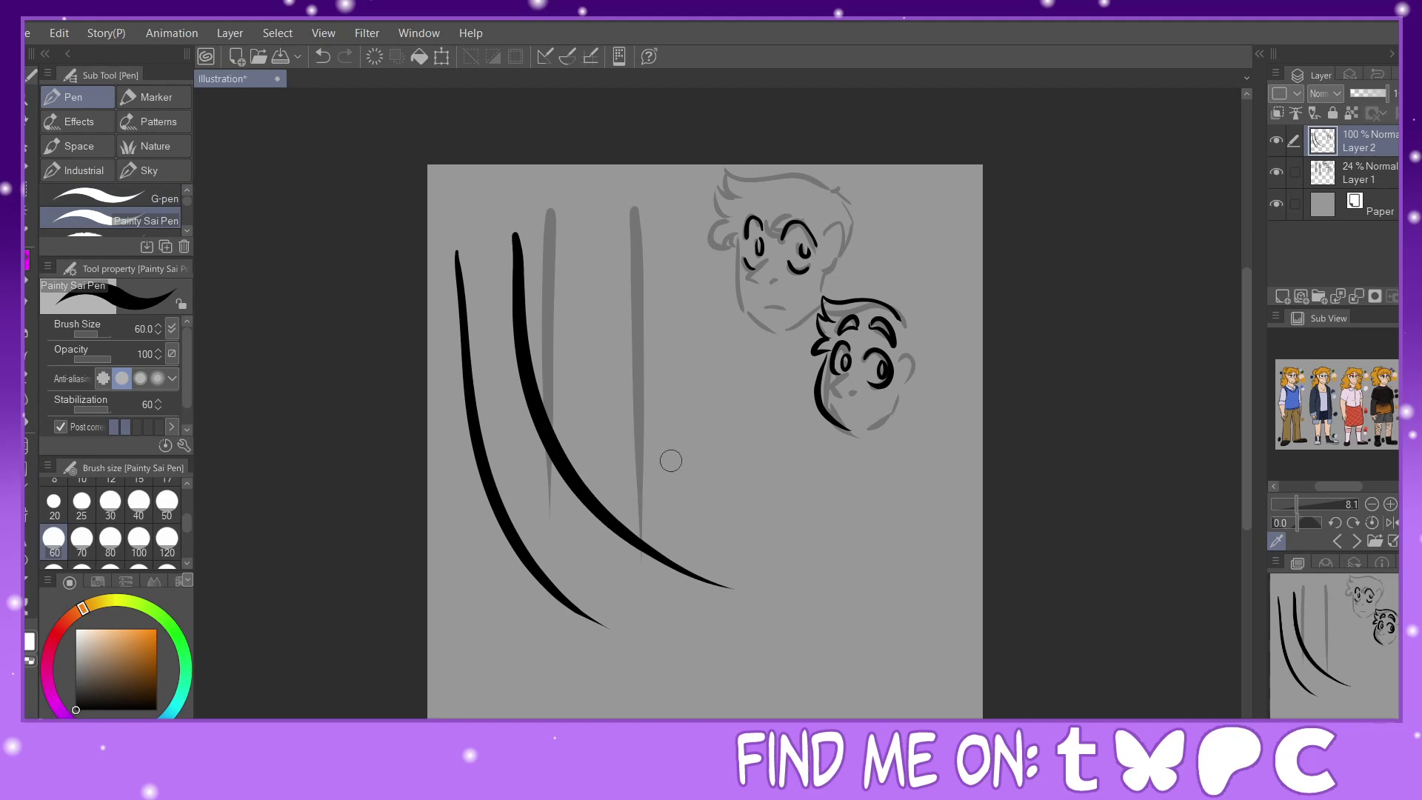
left_click(140, 197)
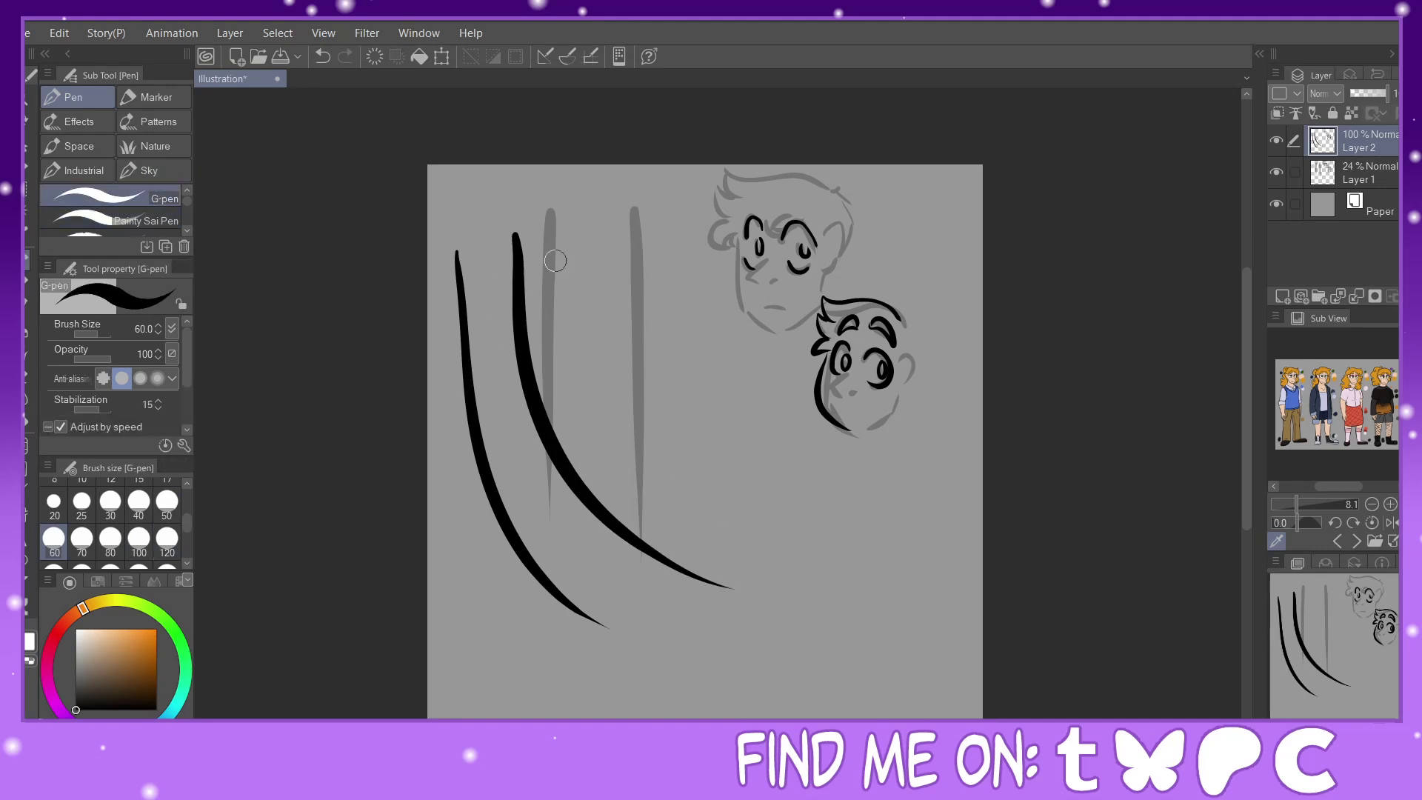
left_click_drag(558, 251, 756, 593)
Clear Layer 2 and delete the faded sketch layer beneath it.
left_click(374, 56)
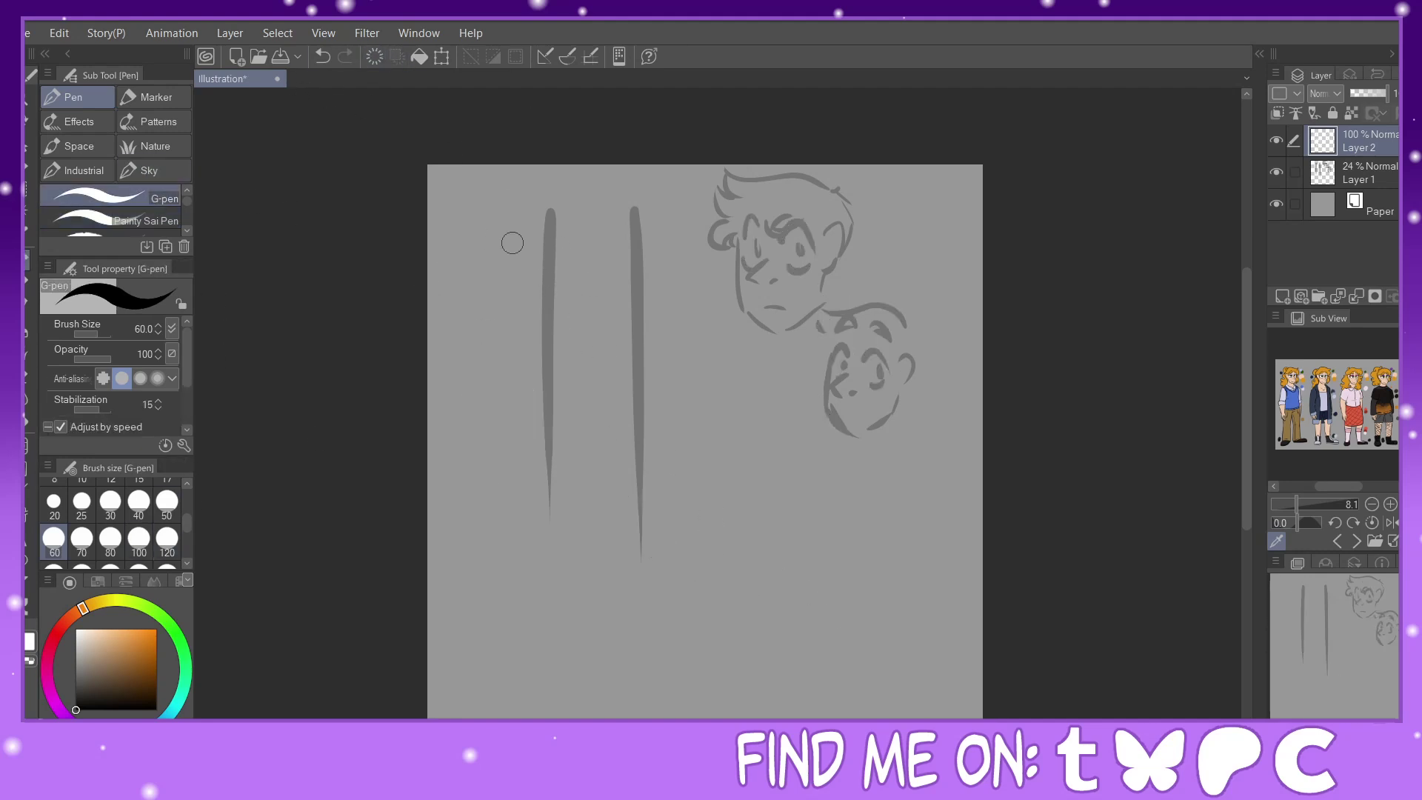
left_click(1337, 170)
left_click(1392, 296)
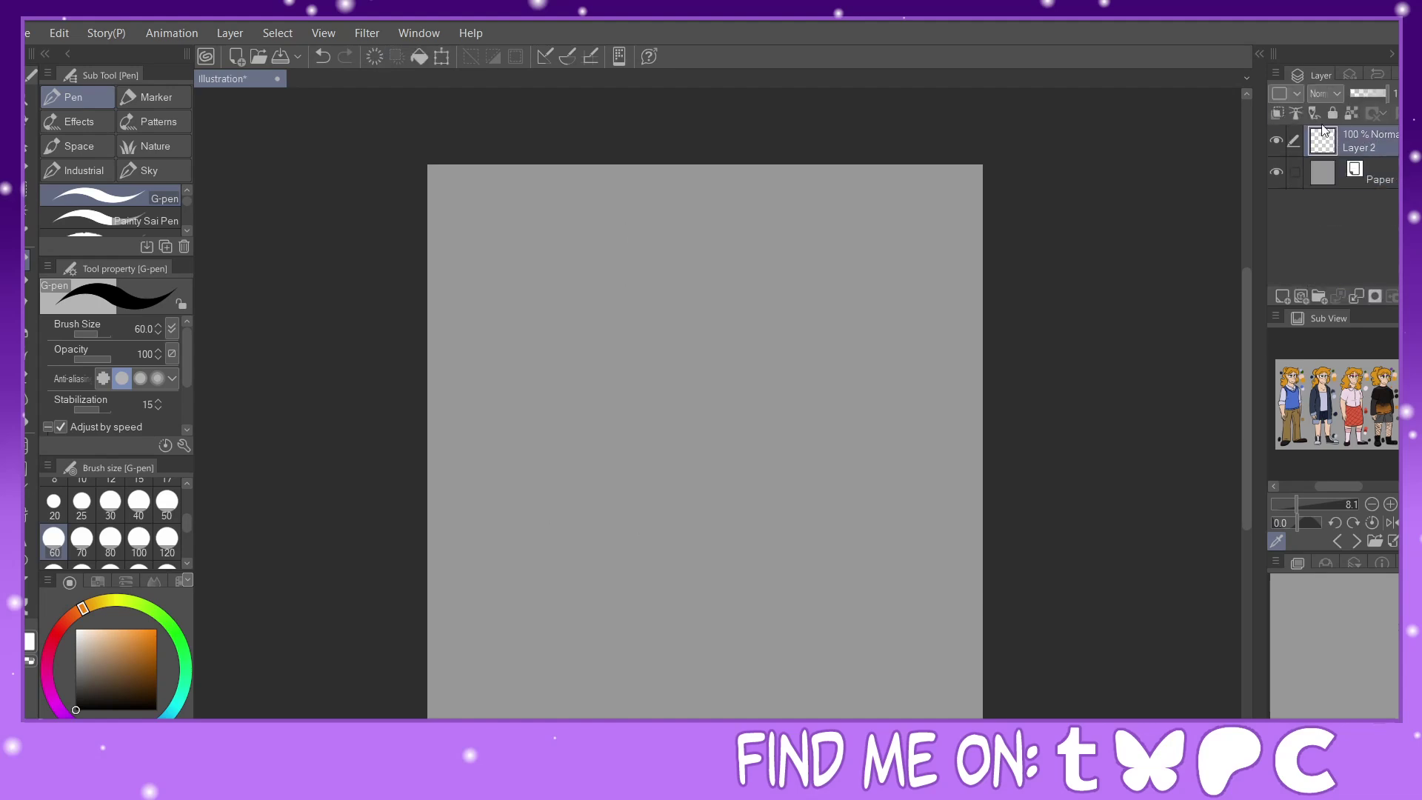
Draw a row of tall wavy zigzags across the upper part of the canvas with the G-pen at size 60.
left_click_drag(494, 222, 622, 592)
left_click(322, 56)
mouse_move(485, 342)
left_mouse_down()
mouse_move(508, 191)
mouse_move(613, 311)
mouse_move(656, 322)
mouse_move(696, 270)
mouse_move(801, 186)
mouse_move(875, 177)
mouse_move(946, 269)
left_mouse_up()
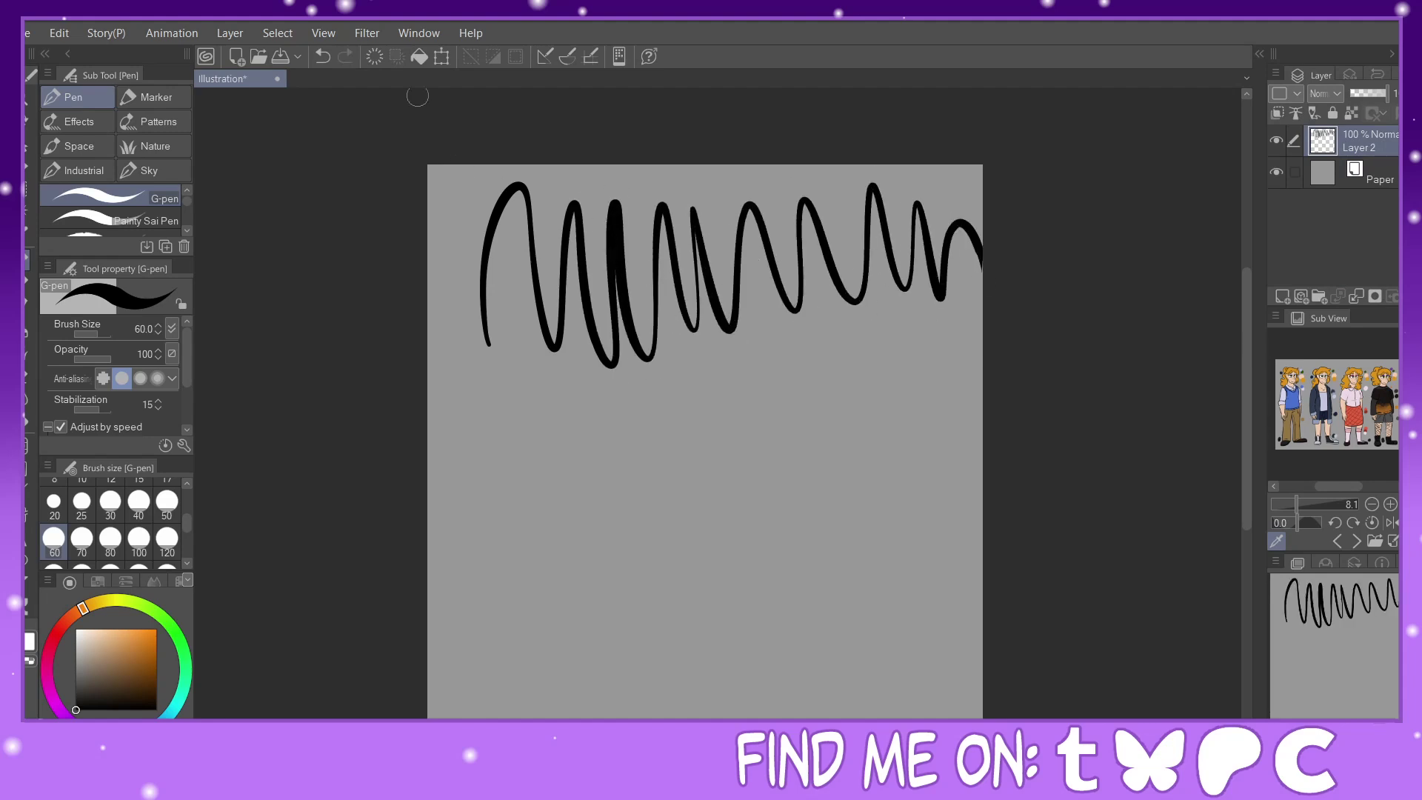
left_click(328, 61)
mouse_move(446, 324)
left_mouse_down()
mouse_move(463, 192)
mouse_move(502, 228)
mouse_move(544, 190)
mouse_move(616, 193)
mouse_move(779, 270)
left_mouse_up()
mouse_move(798, 331)
left_mouse_down()
mouse_move(924, 280)
mouse_move(965, 292)
left_mouse_up()
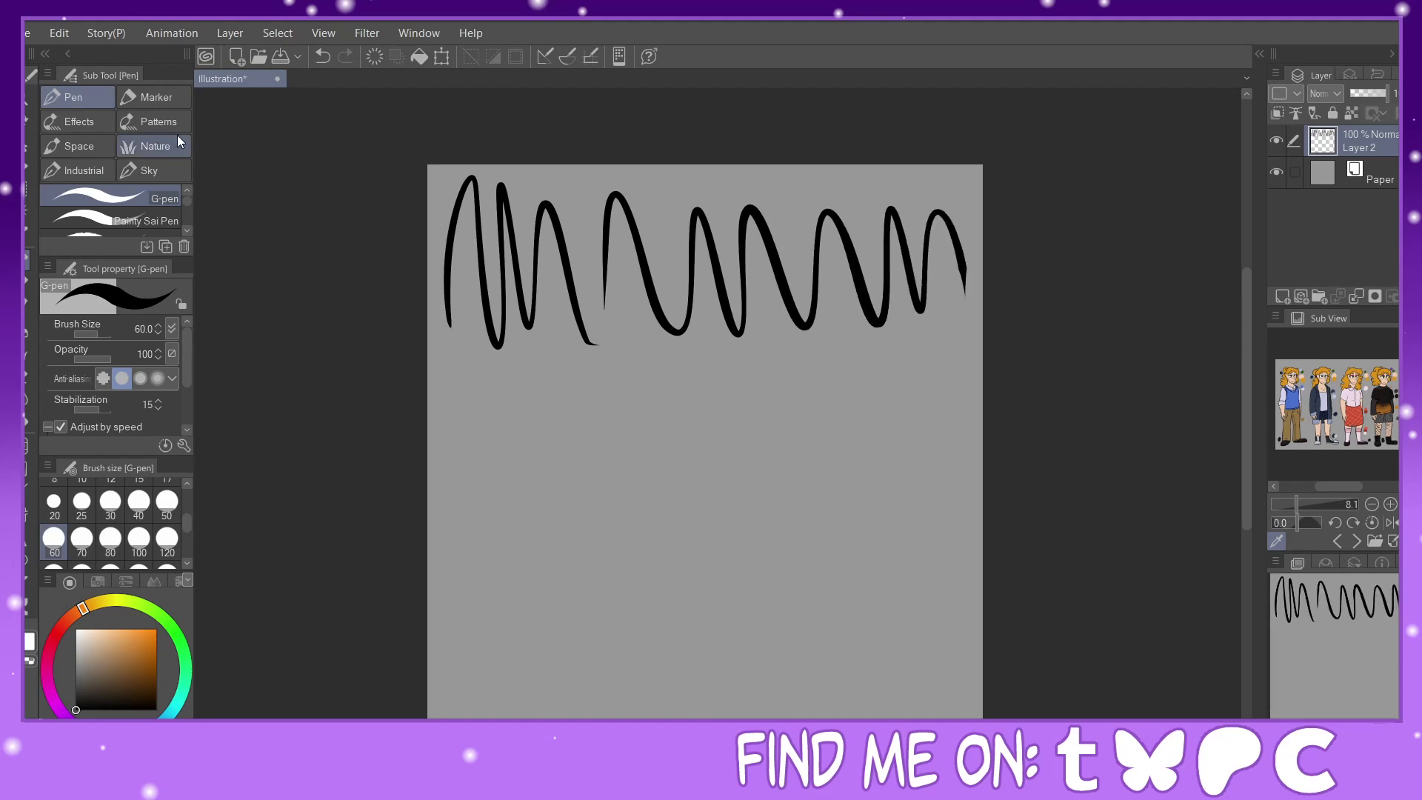
Draw an uneven wavy line below the zigzags with the Painty Sai Pen at size 60, and replace the layer with a new blank one.
left_click(164, 221)
mouse_move(469, 603)
left_mouse_down()
mouse_move(504, 368)
mouse_move(622, 599)
mouse_move(682, 407)
mouse_move(797, 571)
mouse_move(882, 562)
mouse_move(963, 581)
left_mouse_up()
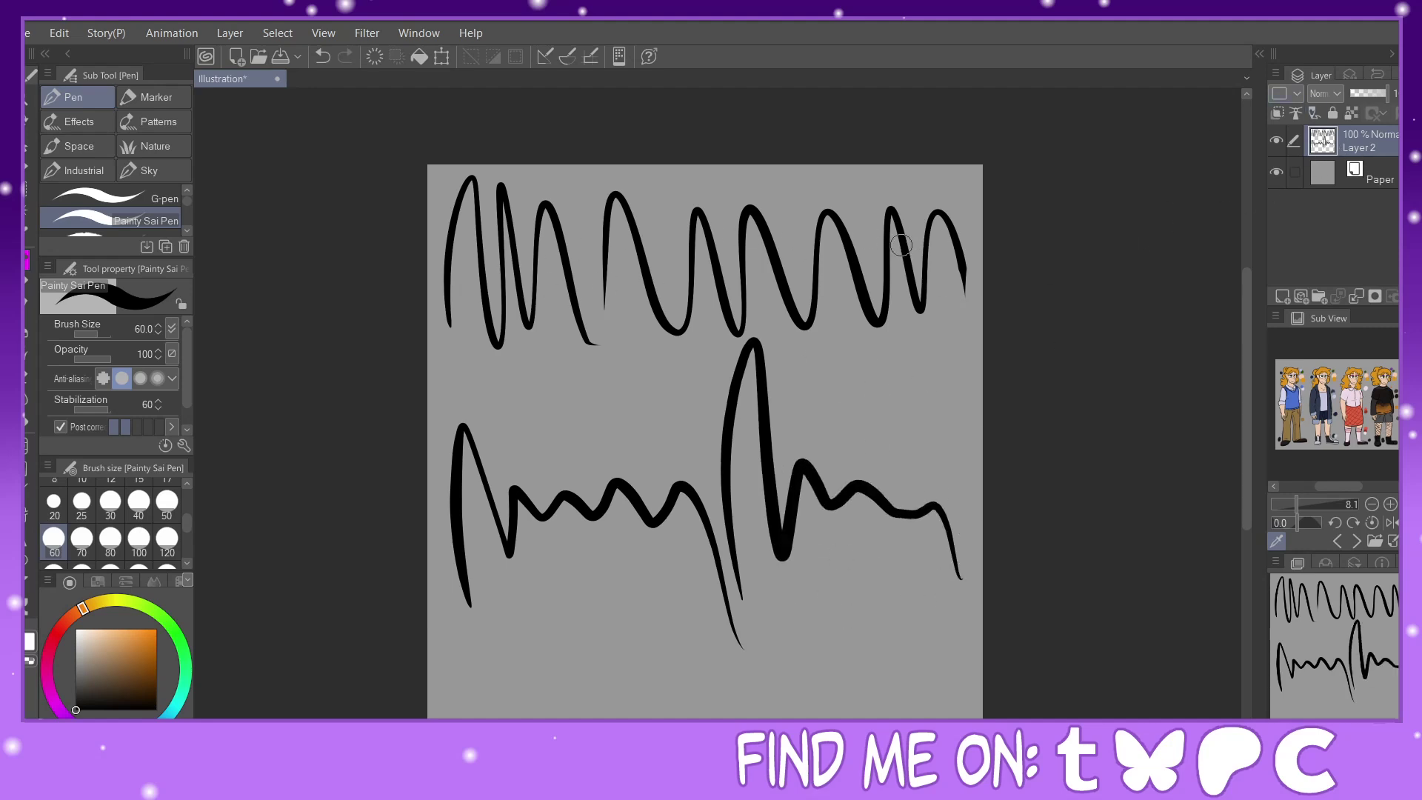
left_click_drag(1344, 162, 1285, 298)
left_click(1284, 297)
Draw a round smiling face with large eyes and pupils near the canvas centre with the G-pen at size 60.
left_click(148, 198)
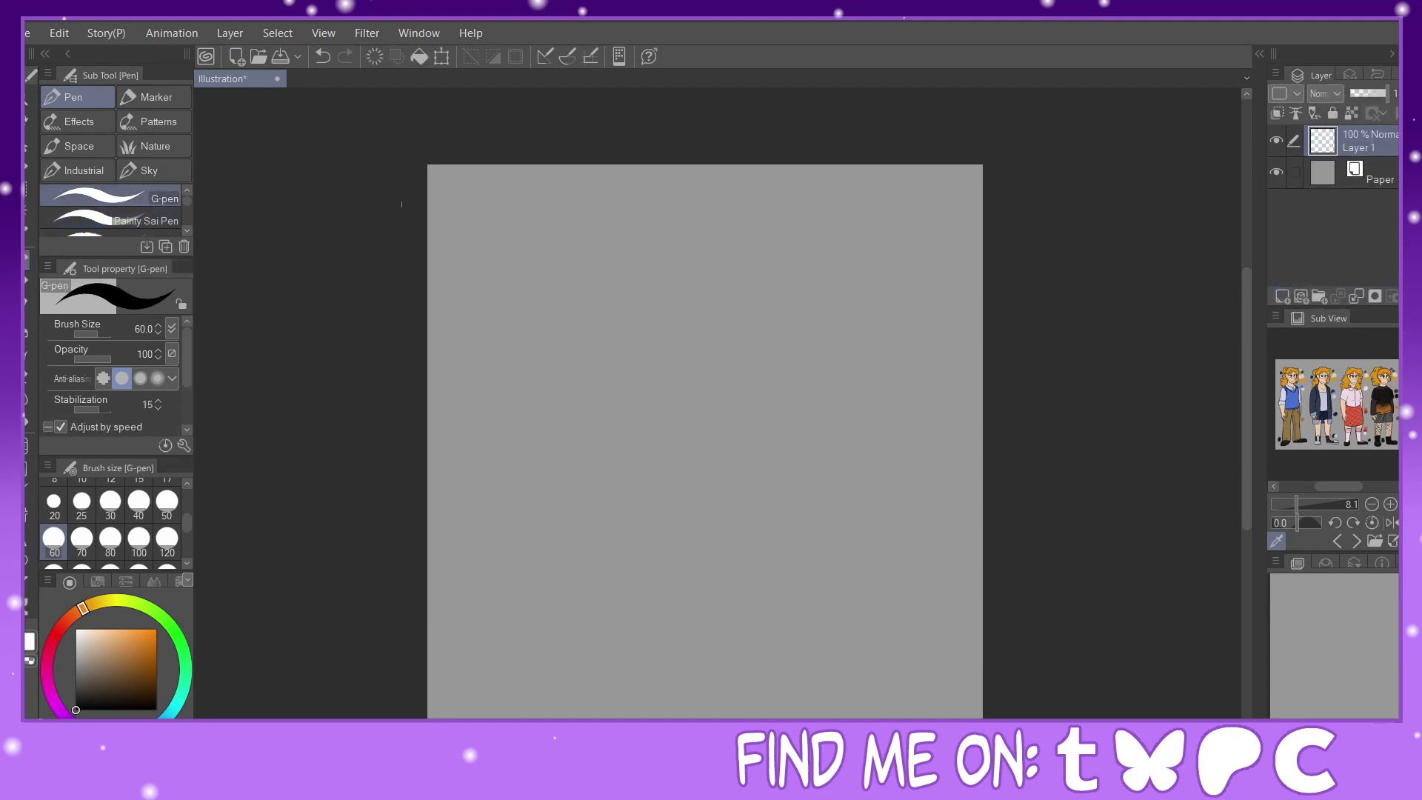
mouse_move(676, 276)
left_mouse_down()
mouse_move(555, 454)
mouse_move(835, 397)
mouse_move(572, 372)
mouse_move(583, 446)
left_mouse_up()
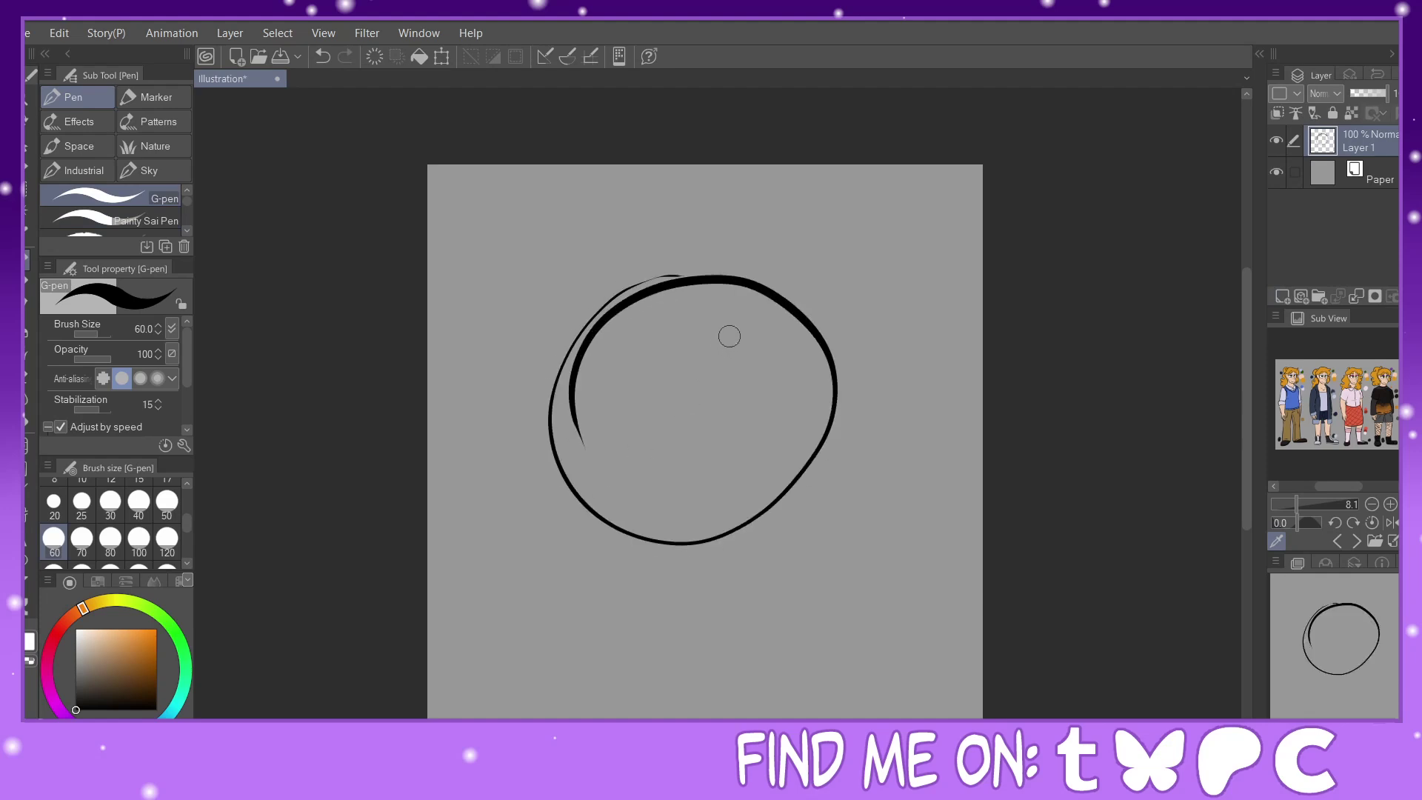
mouse_move(714, 355)
left_mouse_down()
mouse_move(770, 414)
mouse_move(727, 406)
left_mouse_up()
mouse_move(663, 351)
left_mouse_down()
mouse_move(622, 407)
mouse_move(684, 419)
left_mouse_up()
mouse_move(644, 482)
left_mouse_down()
mouse_move(742, 489)
mouse_move(796, 456)
left_mouse_up()
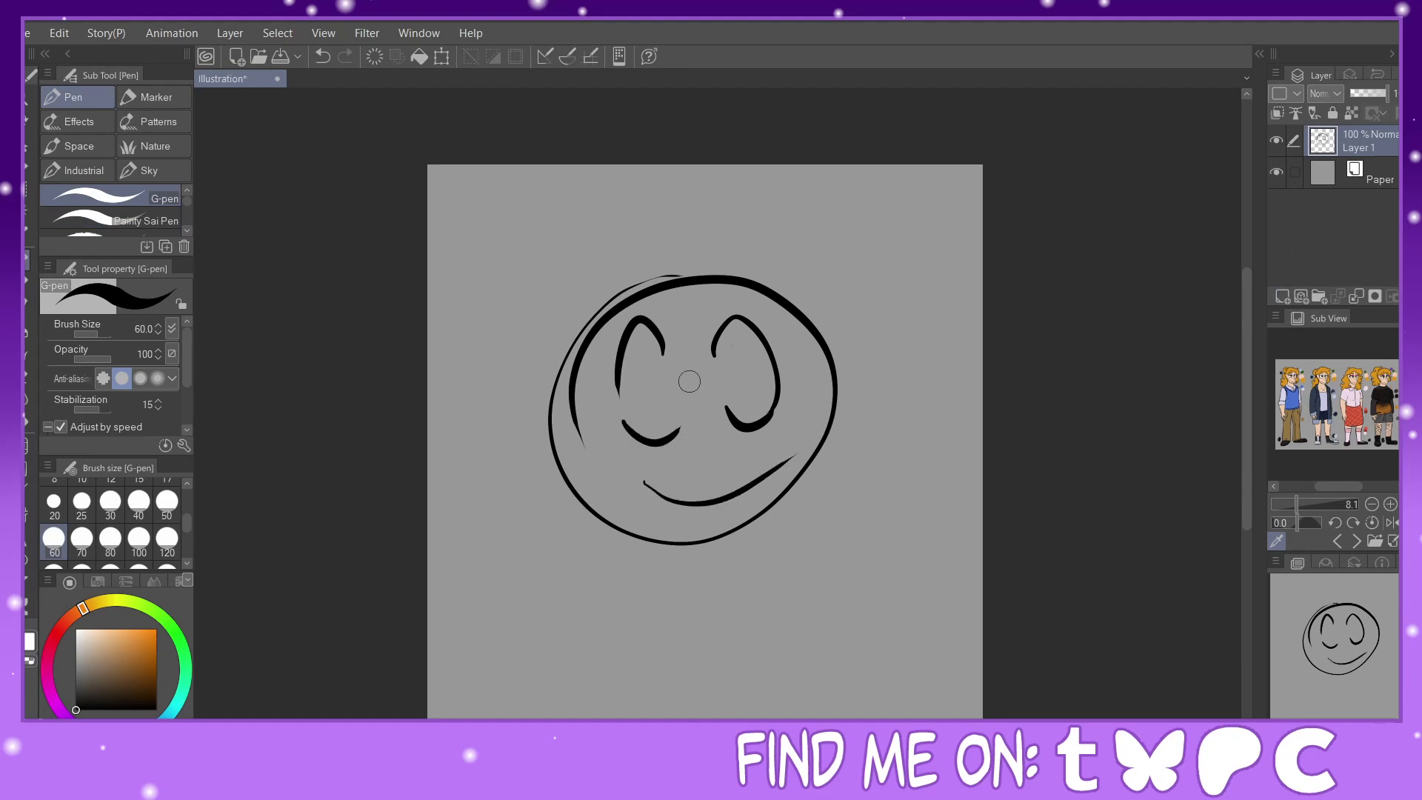
mouse_move(730, 352)
left_mouse_down()
mouse_move(736, 400)
mouse_move(728, 357)
mouse_move(665, 364)
left_mouse_up()
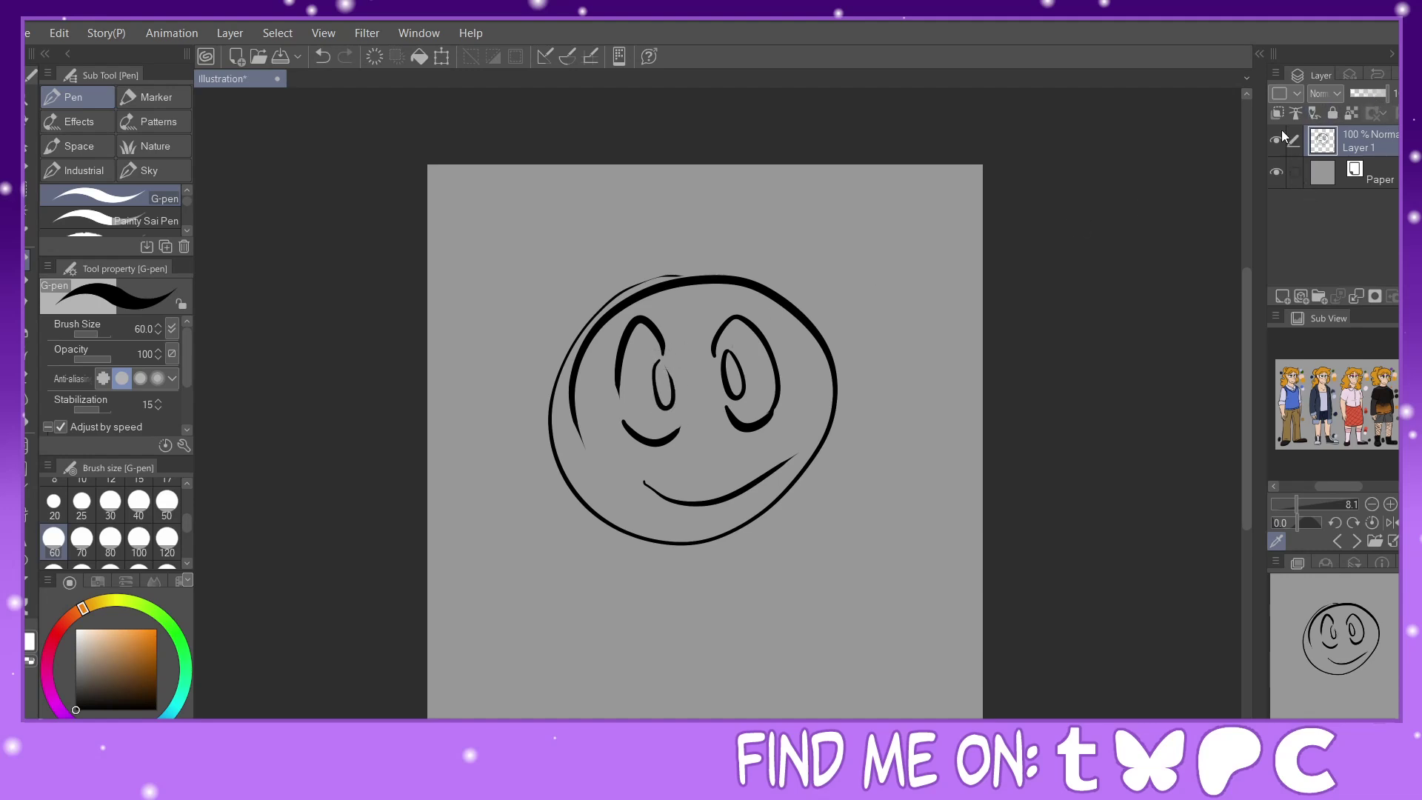
Switch to the Painty Sai Pen, hide the G-pen face layer and add a new layer above it.
key("period")
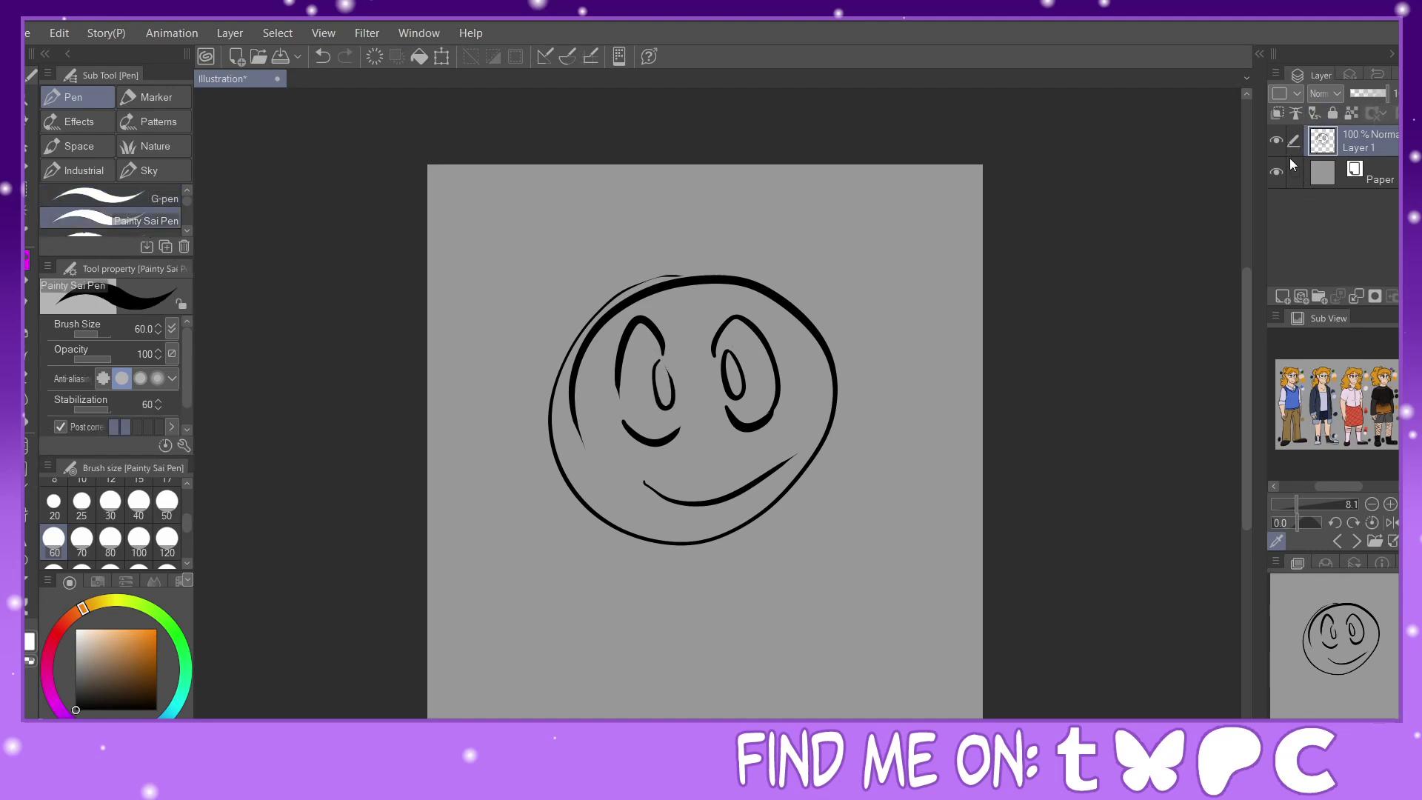
left_click(1276, 141)
key("ctrl+shift+n")
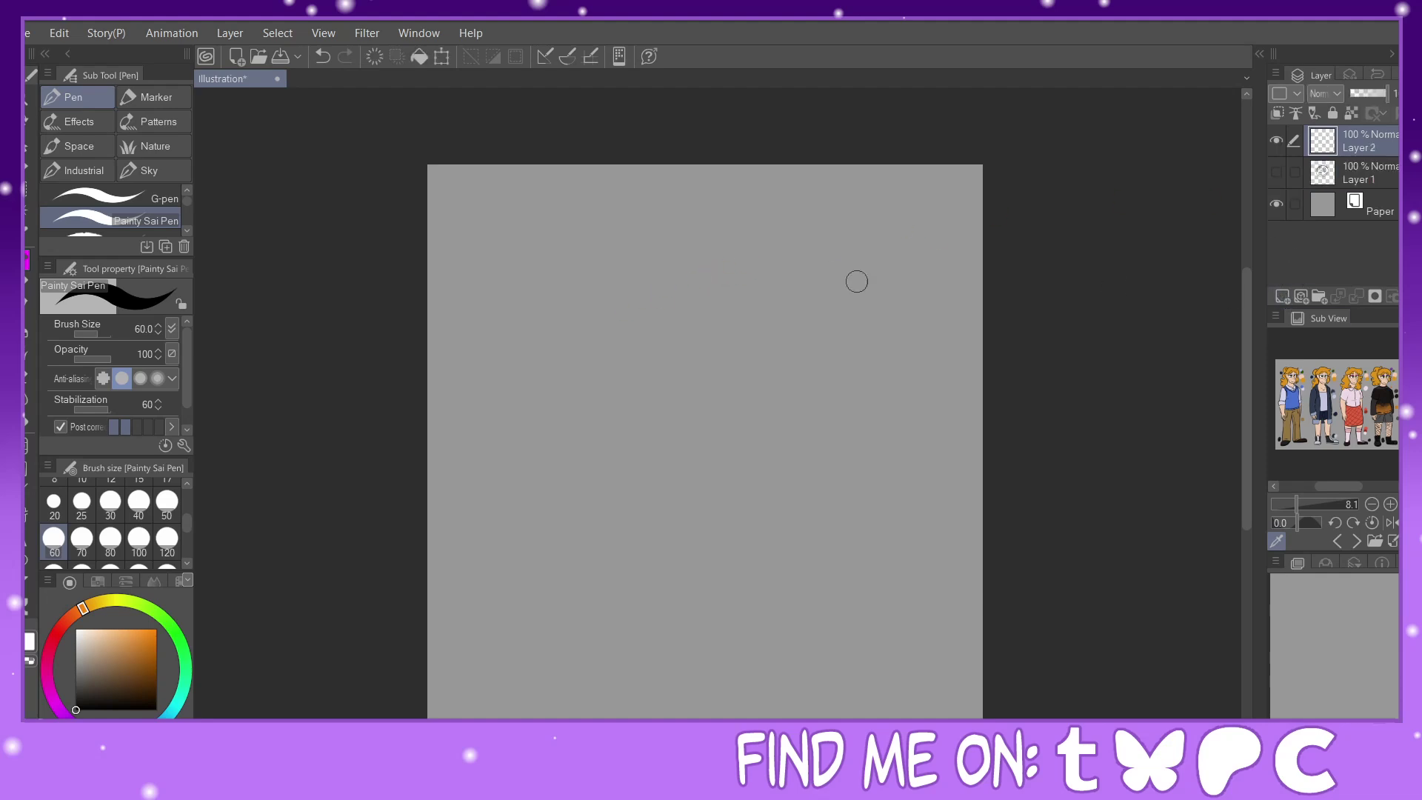
Draw a round smiling face with large eyes and pupils near the canvas centre with the Painty Sai Pen at size 60.
mouse_move(762, 225)
left_mouse_down()
mouse_move(530, 432)
mouse_move(826, 496)
left_mouse_up()
mouse_move(878, 411)
left_mouse_down()
mouse_move(836, 288)
mouse_move(773, 239)
mouse_move(715, 236)
left_mouse_up()
mouse_move(724, 342)
left_mouse_down()
mouse_move(823, 359)
mouse_move(727, 426)
left_mouse_up()
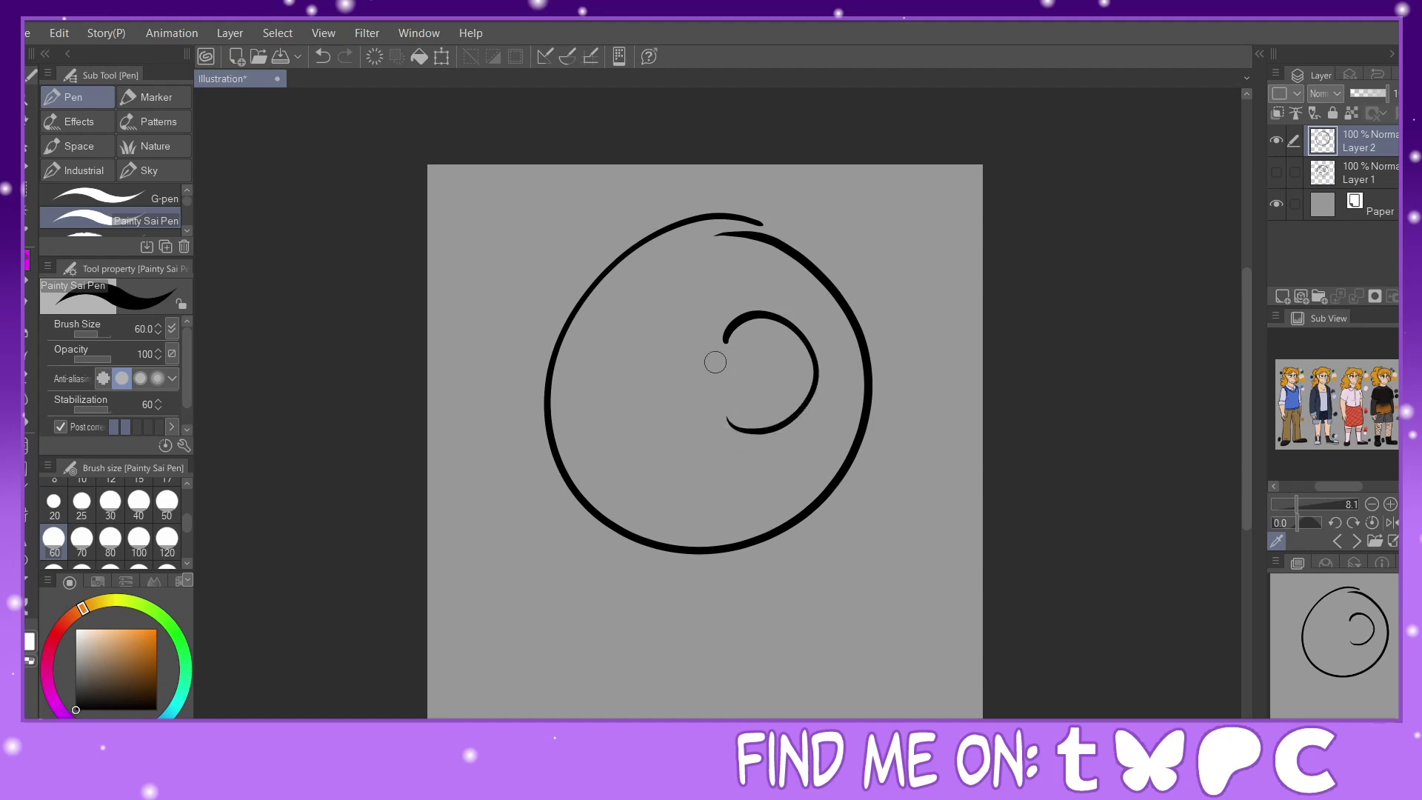
mouse_move(659, 336)
left_mouse_down()
mouse_move(590, 405)
mouse_move(663, 397)
mouse_move(635, 470)
mouse_move(743, 457)
left_mouse_up()
mouse_move(649, 340)
left_mouse_down()
mouse_move(634, 402)
mouse_move(645, 341)
left_mouse_up()
left_click_drag(741, 344, 740, 344)
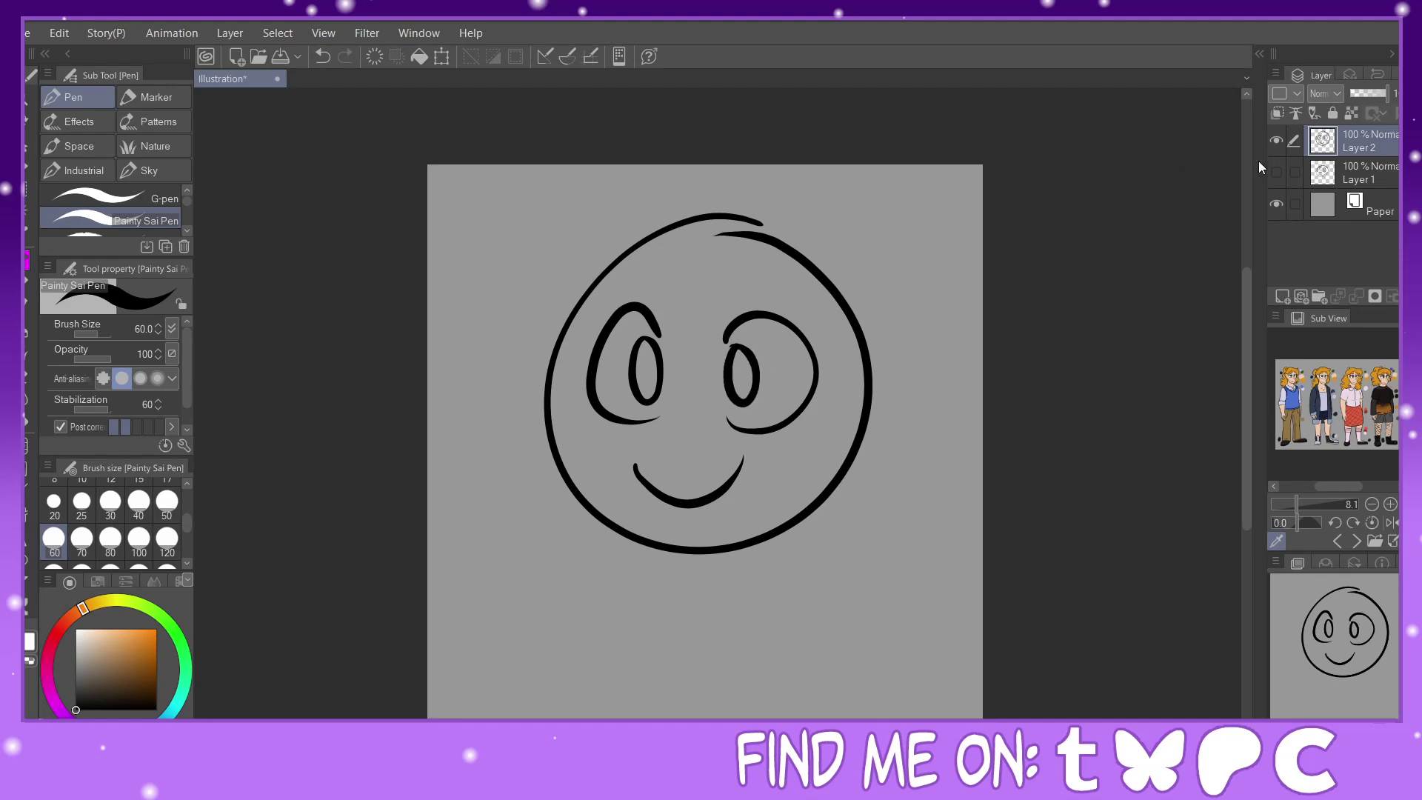
Show the G-pen face on Layer 1 again, scale it down and move it to the left half of the canvas.
left_click(1276, 172)
left_click(1359, 166)
left_click(442, 56)
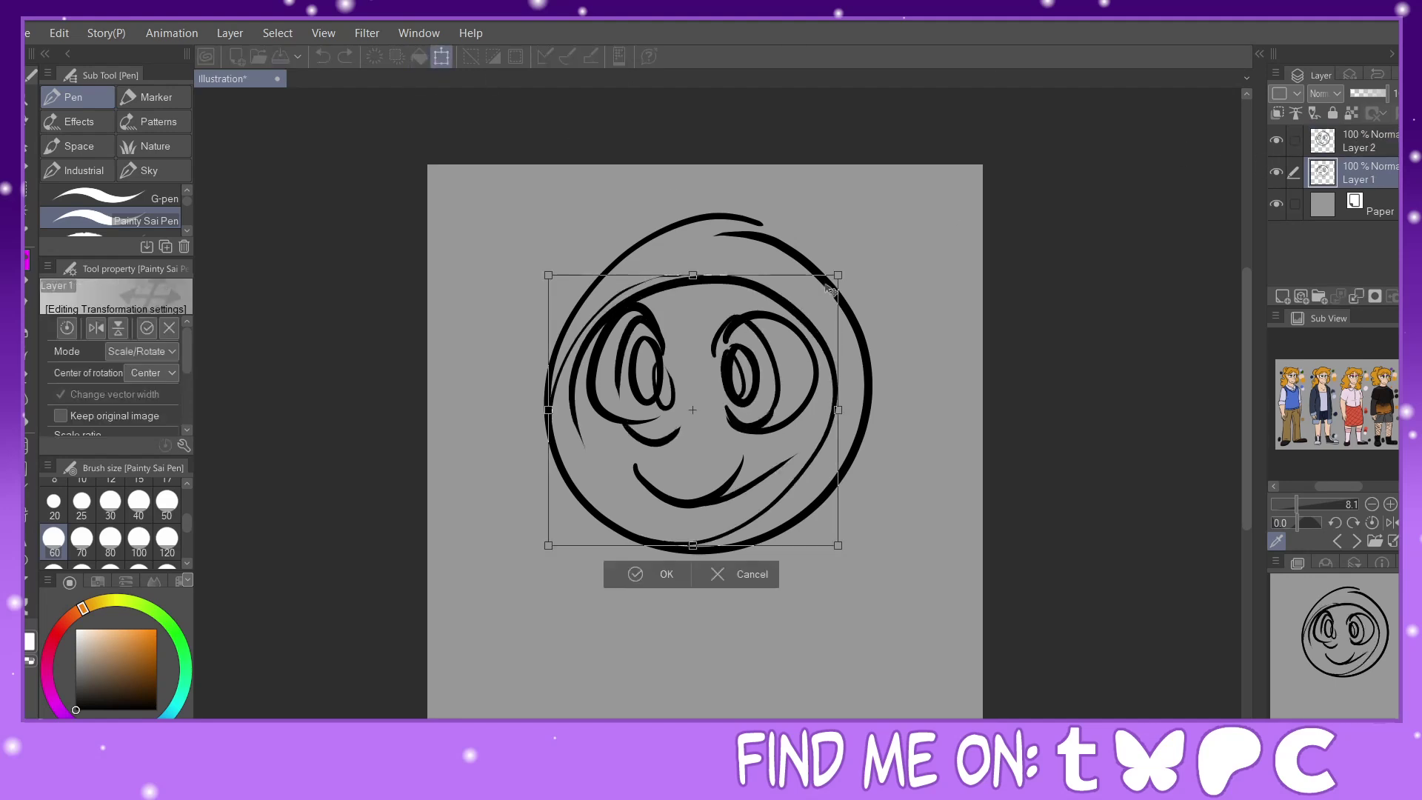
left_click_drag(838, 275, 744, 355)
left_click_drag(652, 415, 588, 377)
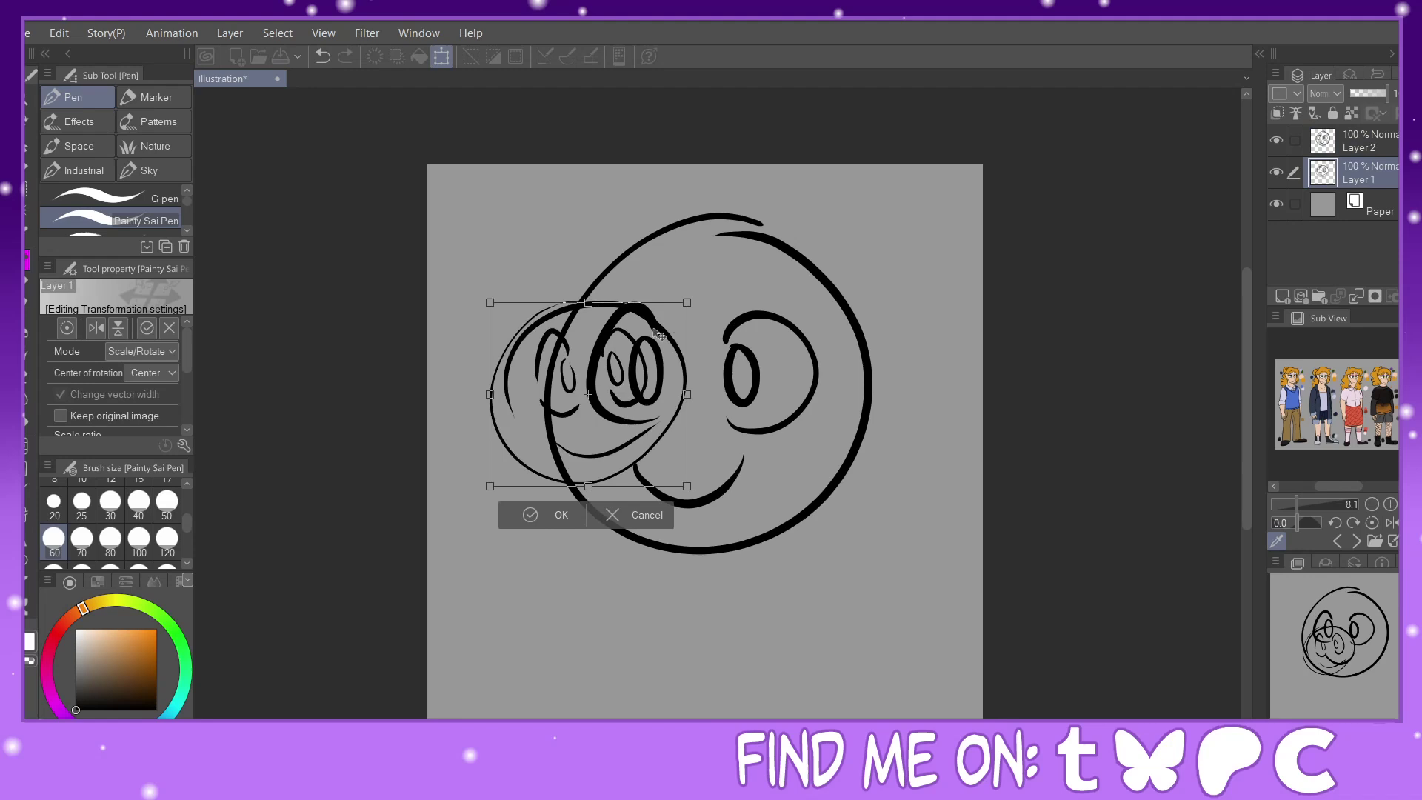
left_click(578, 518)
Scale down the Painty Sai Pen face on Layer 2 and place it beside the G-pen face, on the canvas's right half.
left_click(1352, 152)
left_click(441, 56)
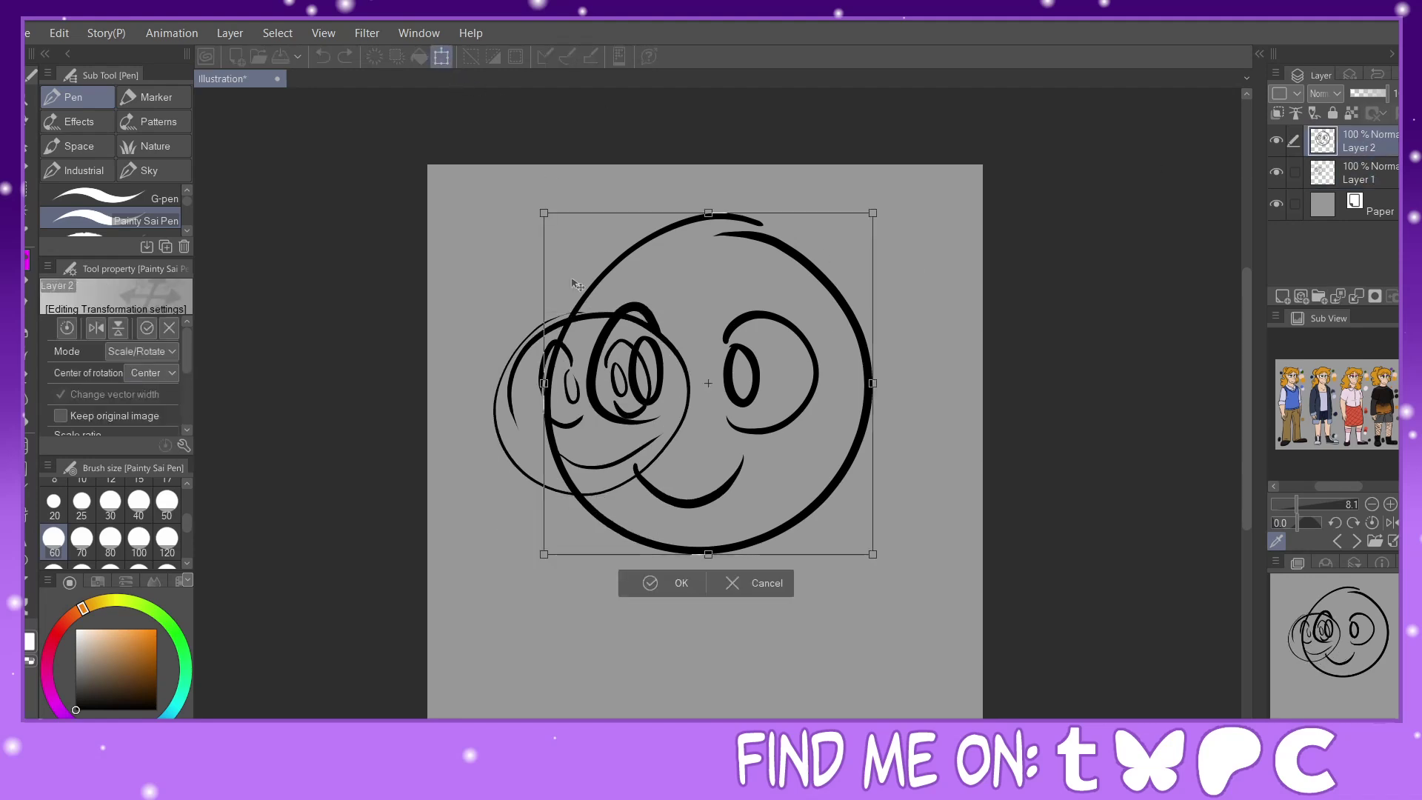
left_click_drag(542, 217, 654, 318)
left_click_drag(771, 397, 840, 358)
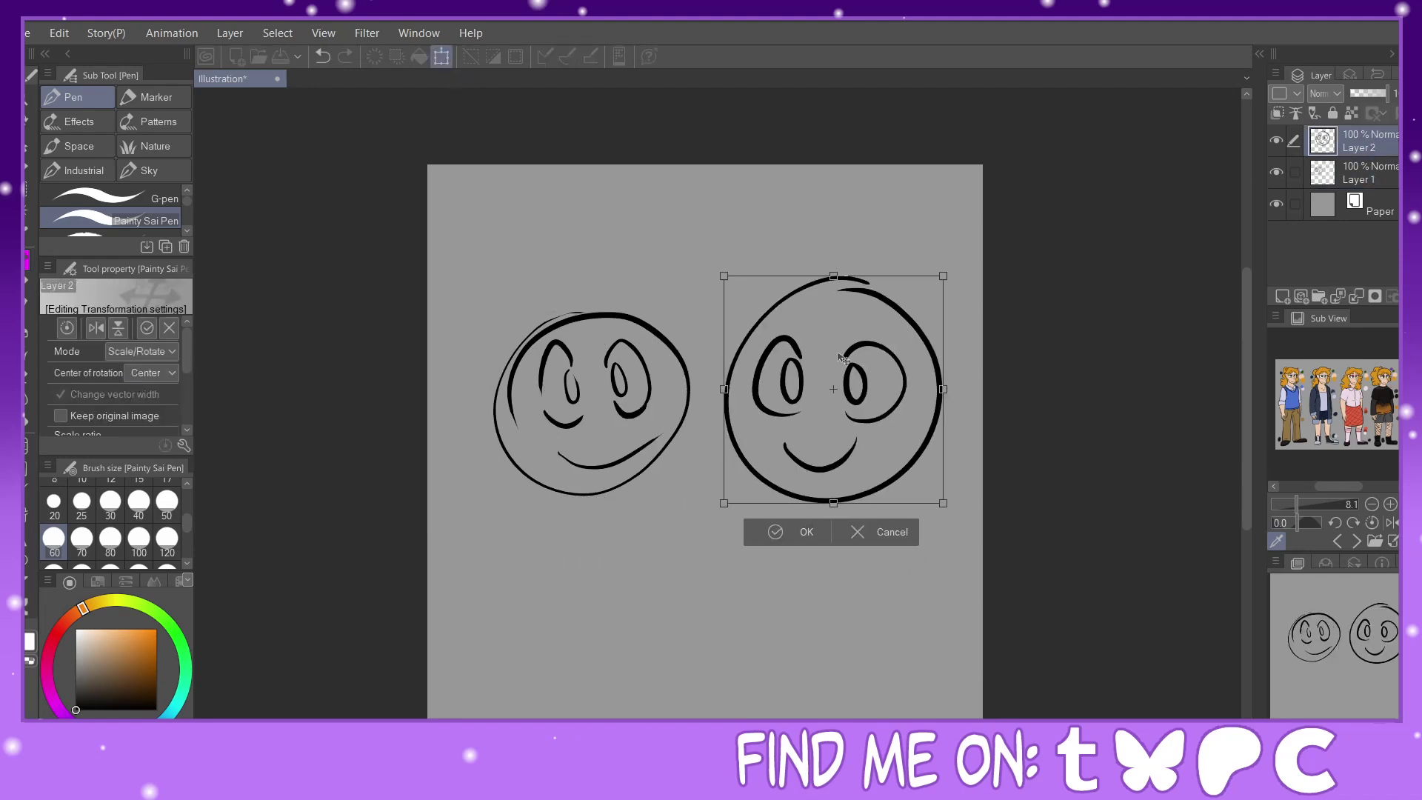
left_click(802, 533)
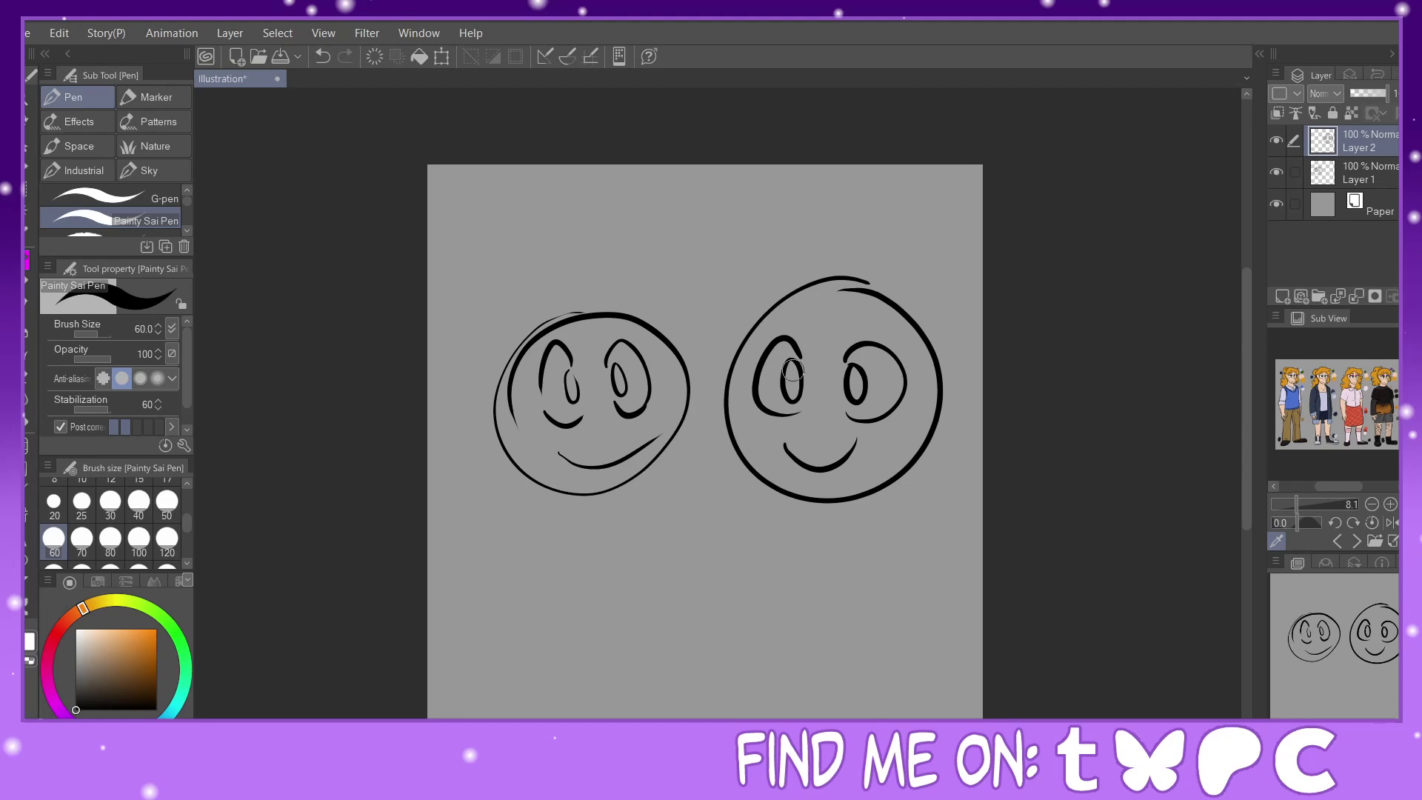
Delete both face layers and add a new blank layer above the paper.
left_click(1295, 172)
left_click_drag(1303, 171, 1315, 222)
left_click_drag(1302, 296, 1302, 296)
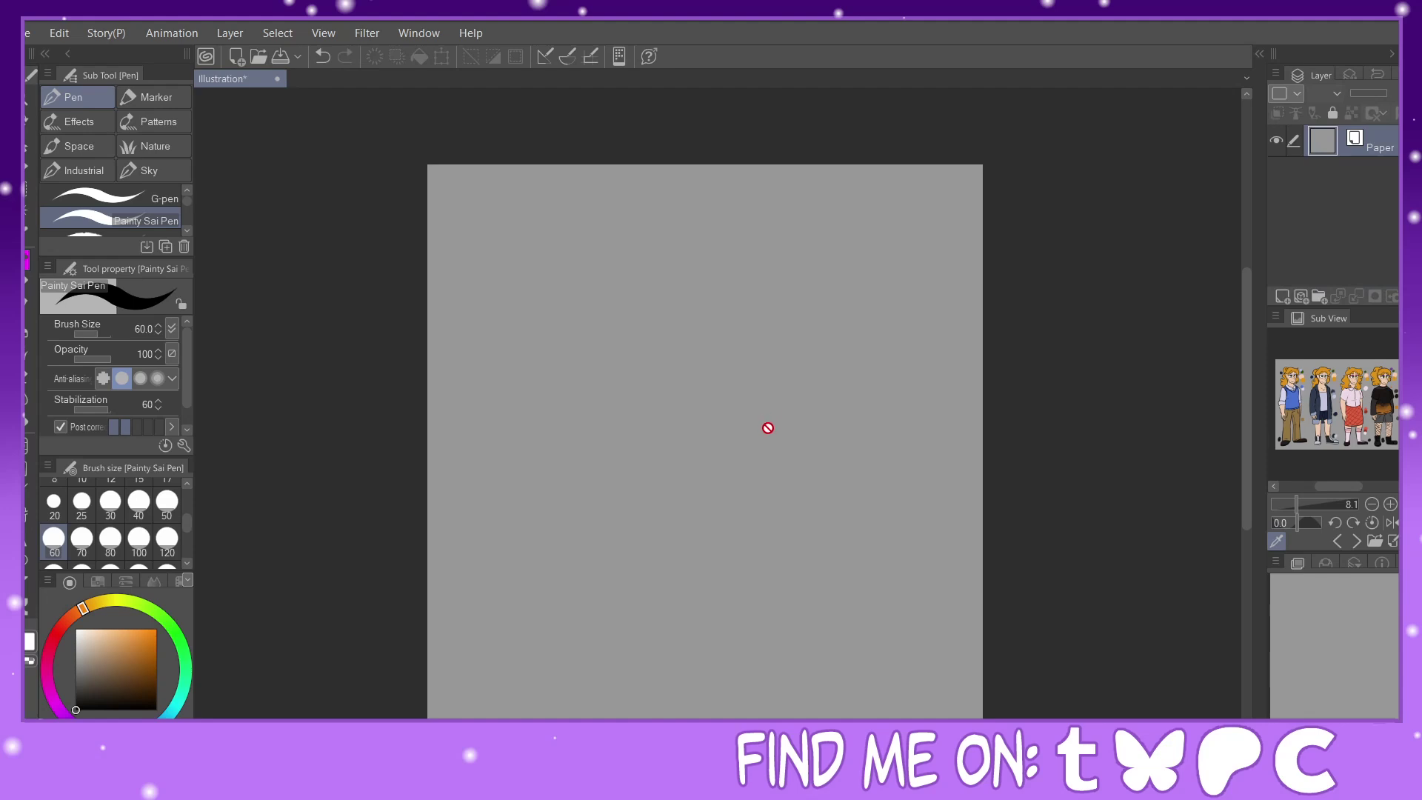
left_click(1282, 296)
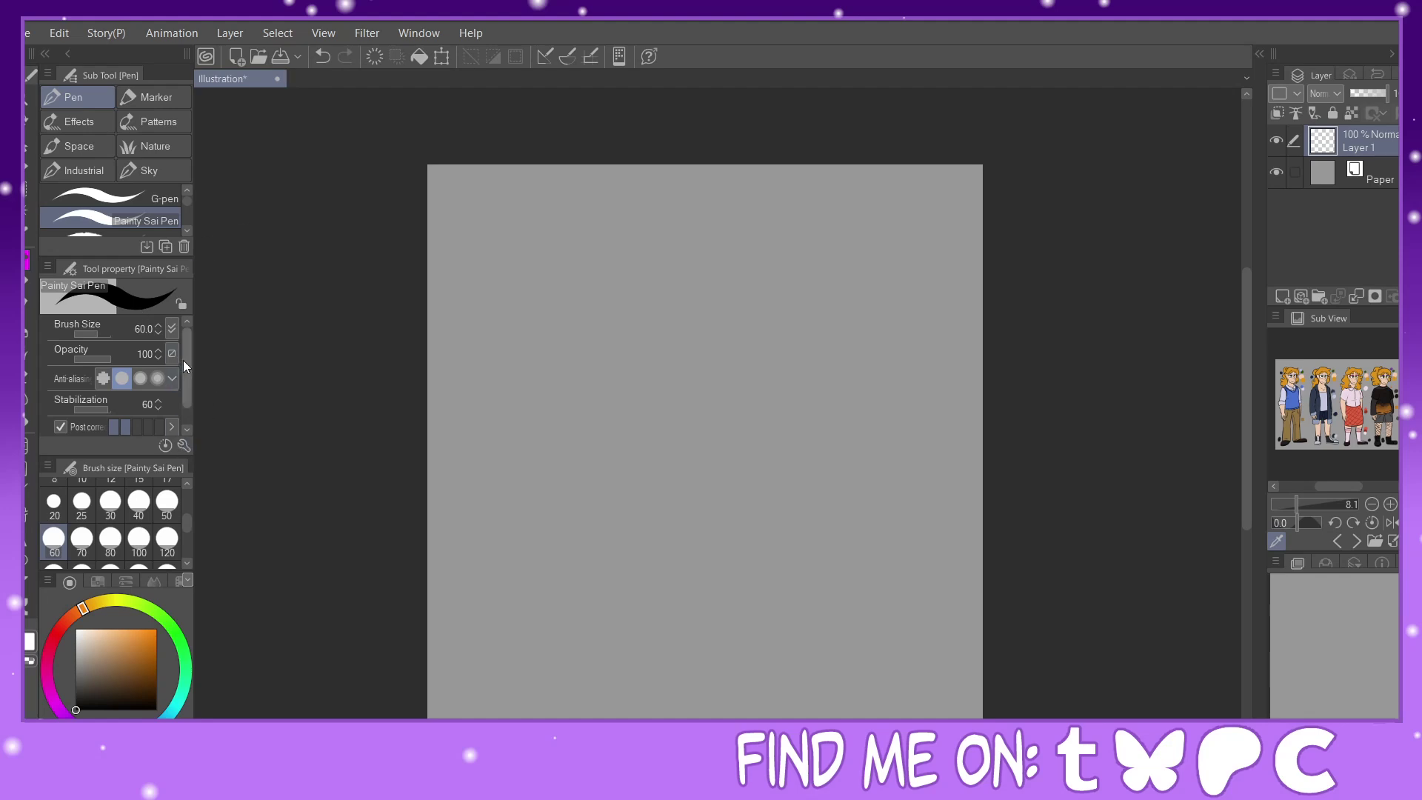
Enlarge the tool property area to show more brush settings and select the G-pen.
left_click_drag(135, 256, 135, 220)
left_click_drag(142, 455, 142, 500)
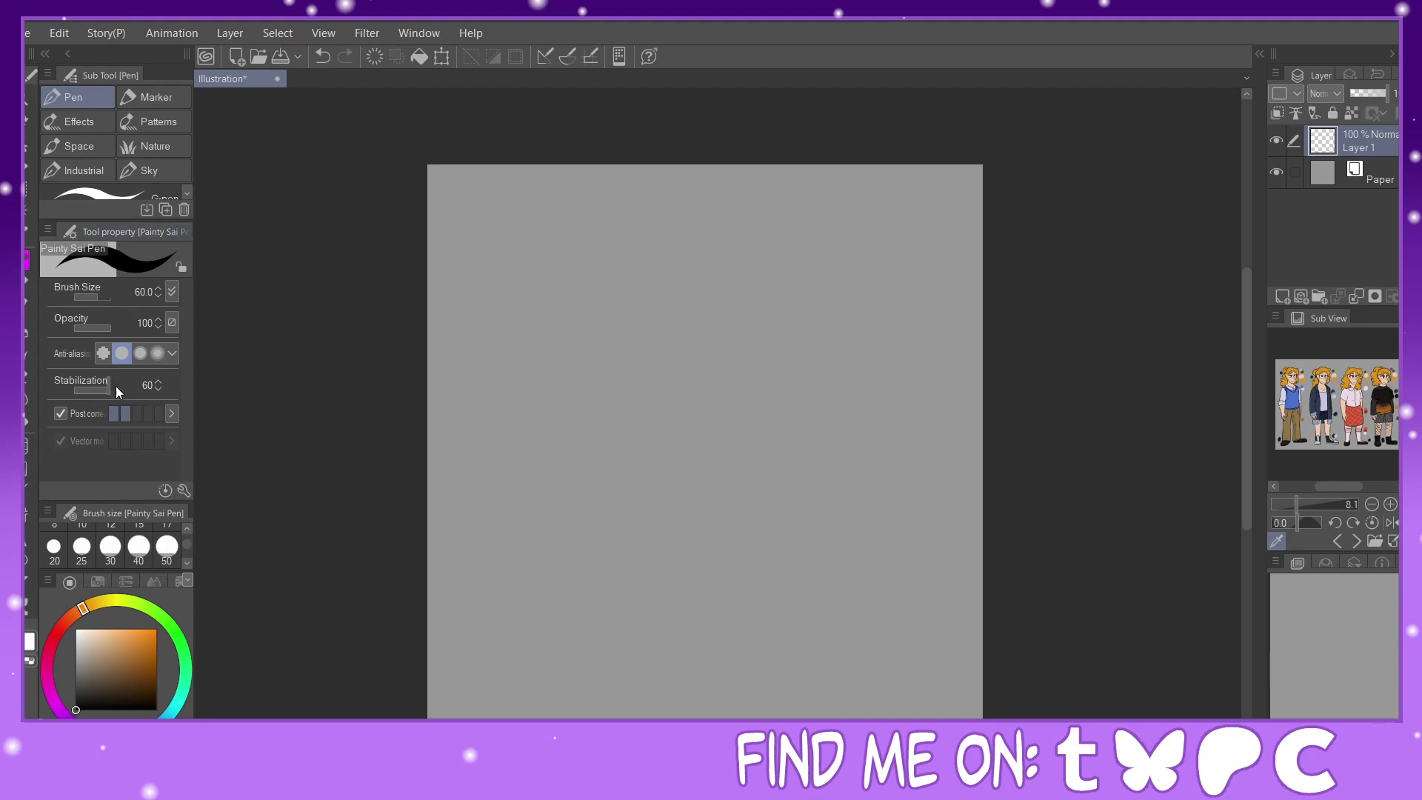
left_click(111, 194)
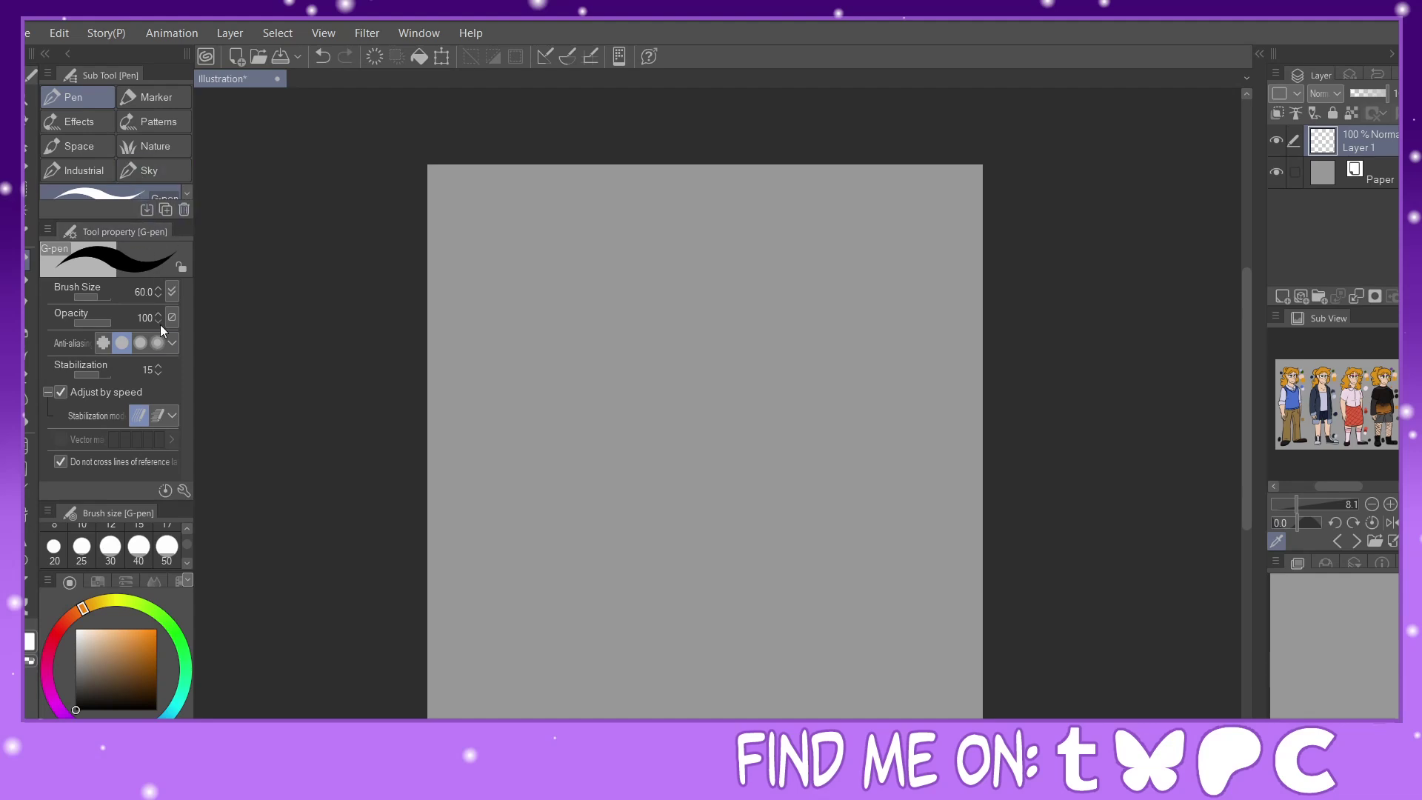
Open the G-pen's detailed settings and examine its Ink, Color Jitter and Anti-aliasing categories.
left_click(184, 491)
left_click_drag(680, 119, 717, 109)
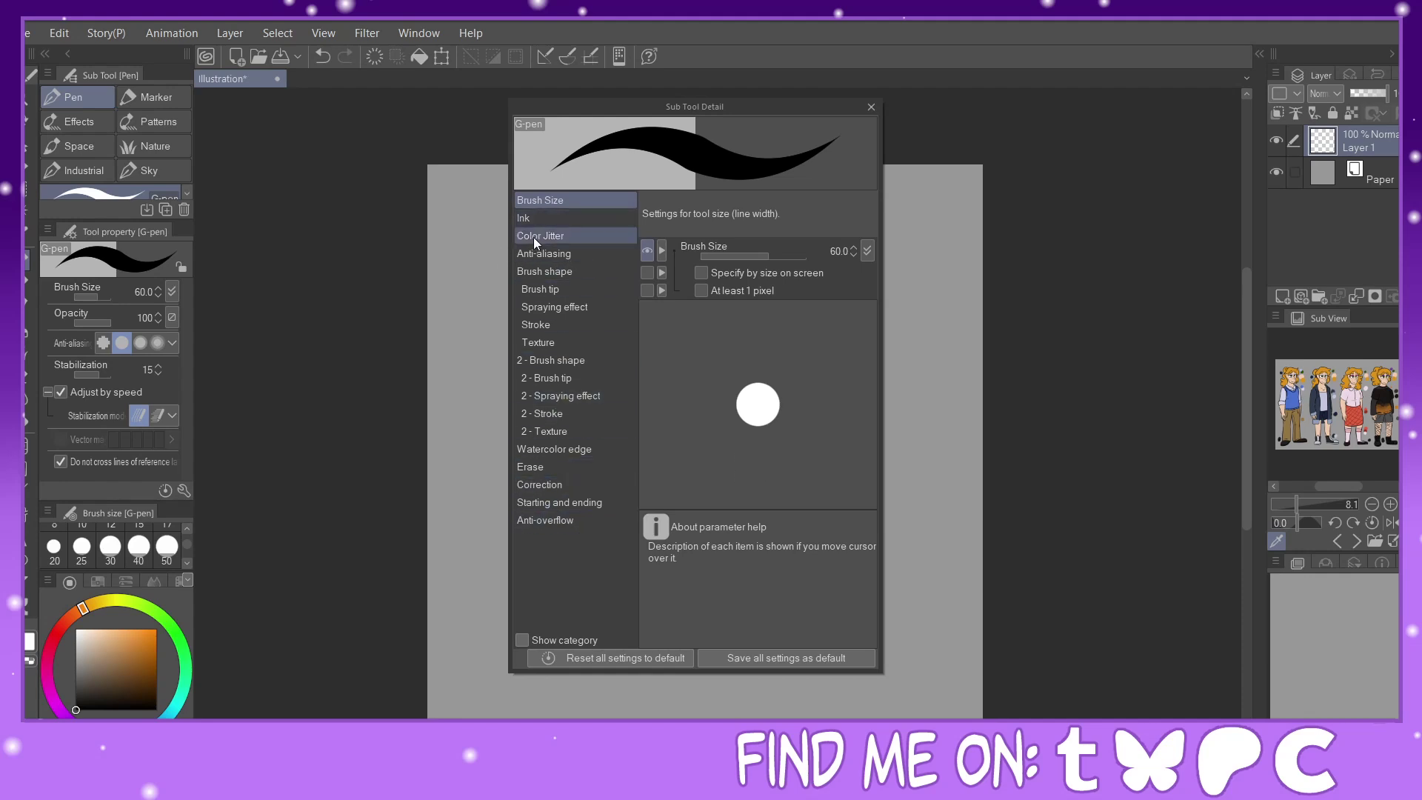
left_click(539, 217)
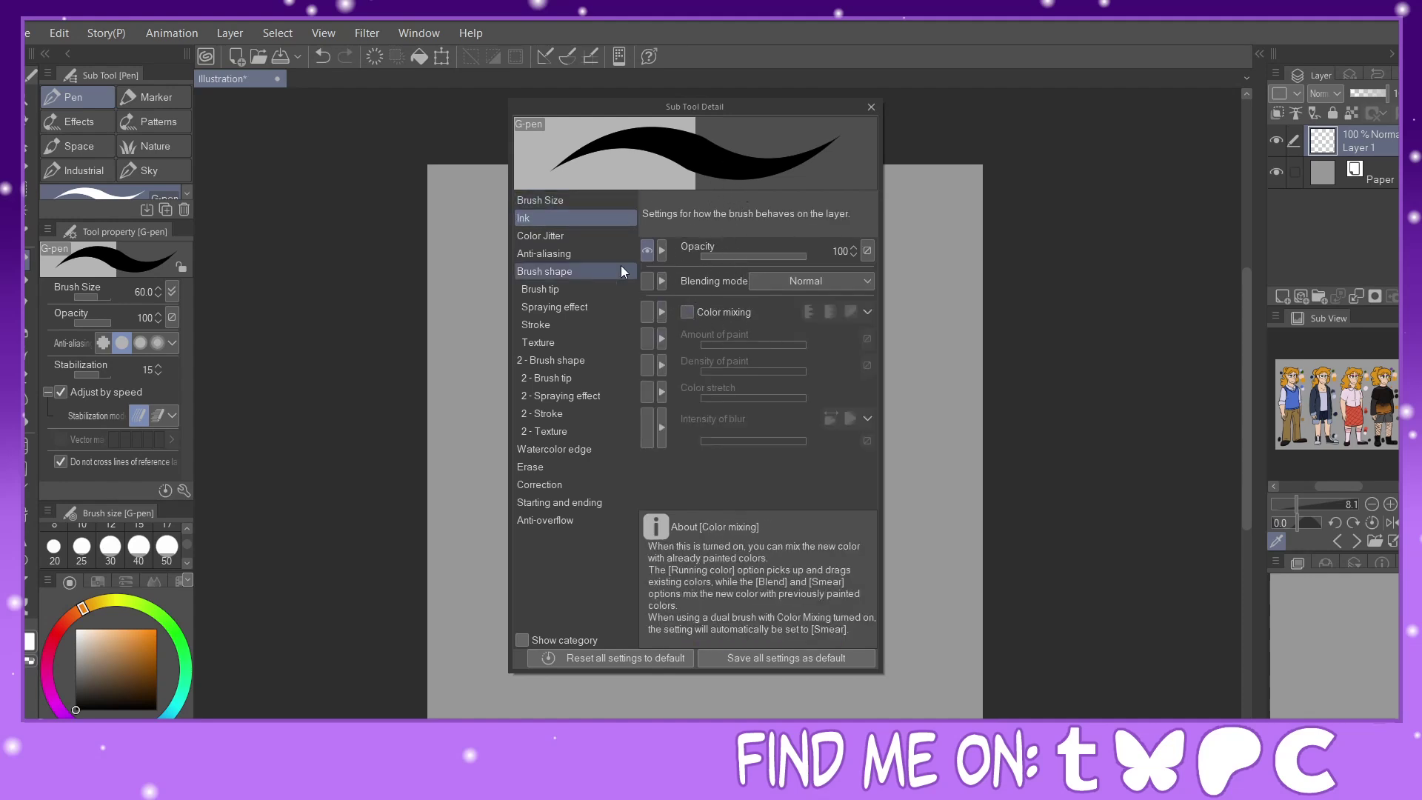
left_click(557, 239)
left_click(556, 257)
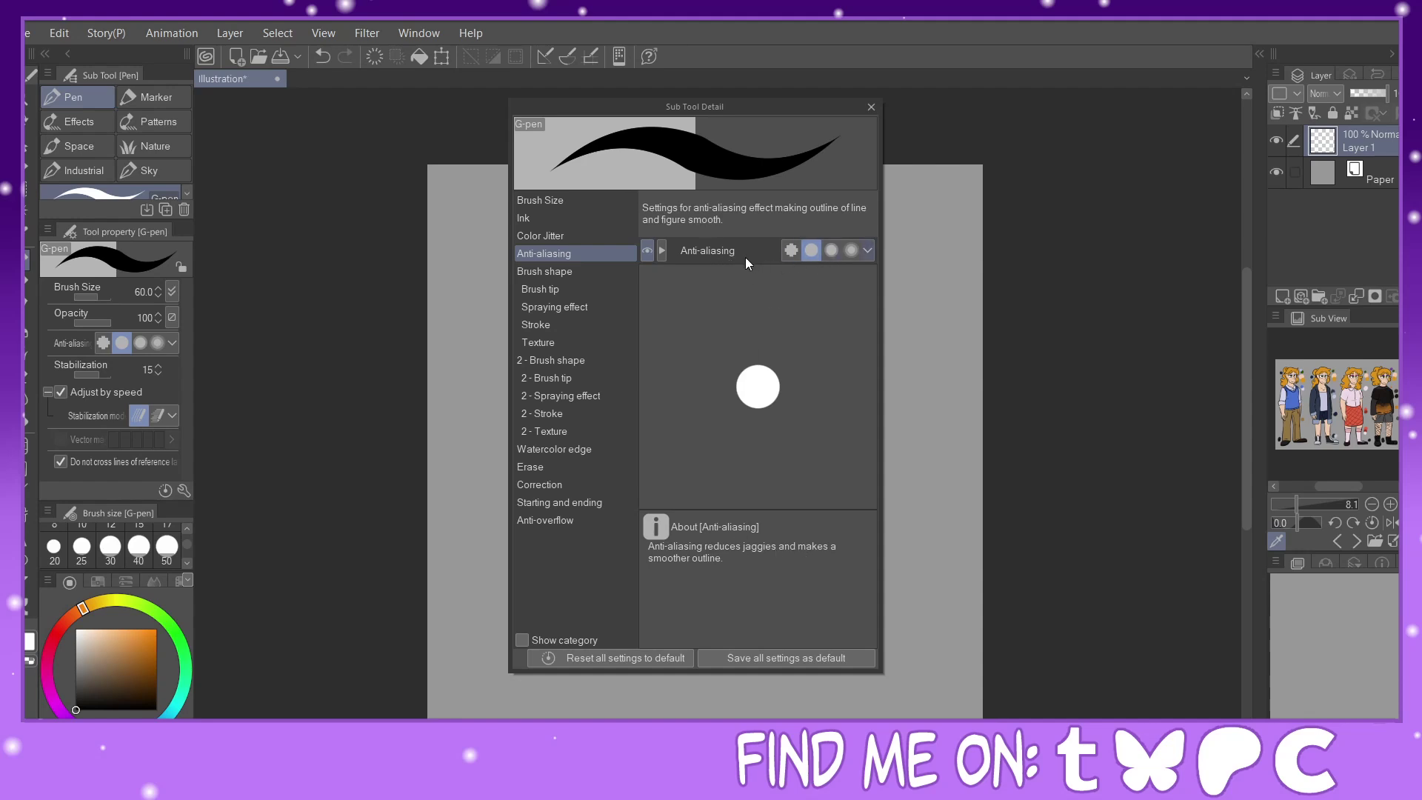
Try the different anti-aliasing strengths on the G-pen and set it back to Weak.
left_click(791, 250)
left_click(811, 250)
left_click(831, 250)
left_click(850, 250)
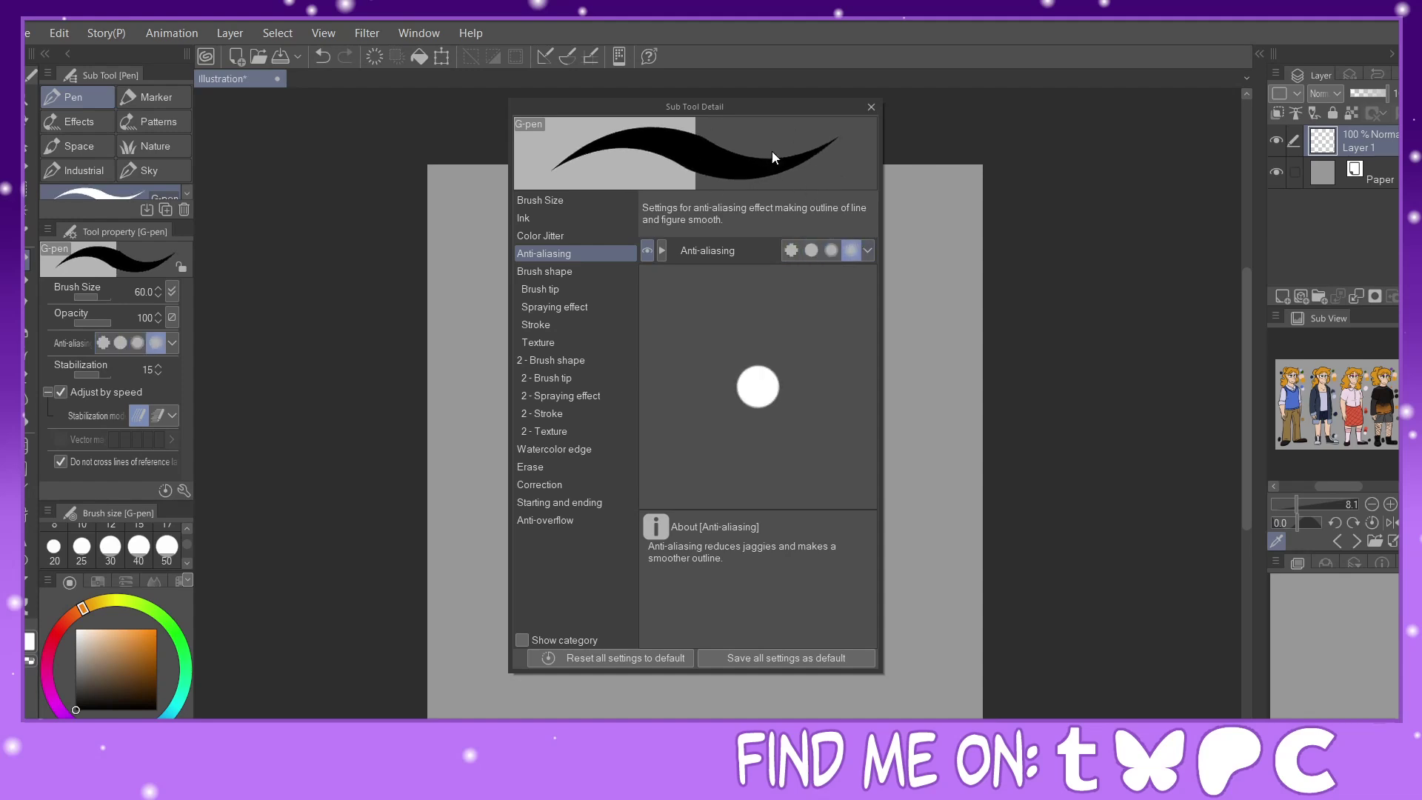
left_click(810, 250)
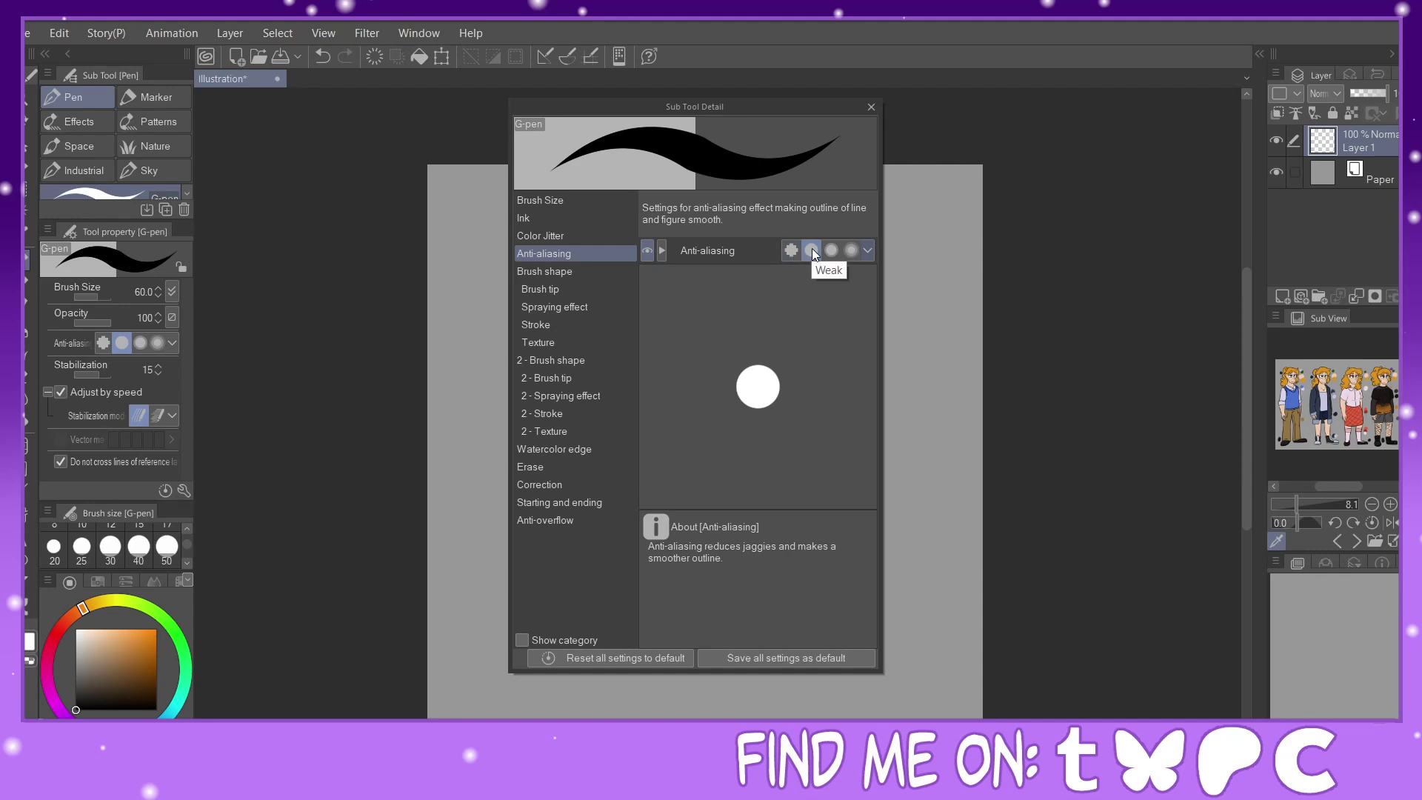
left_click(849, 255)
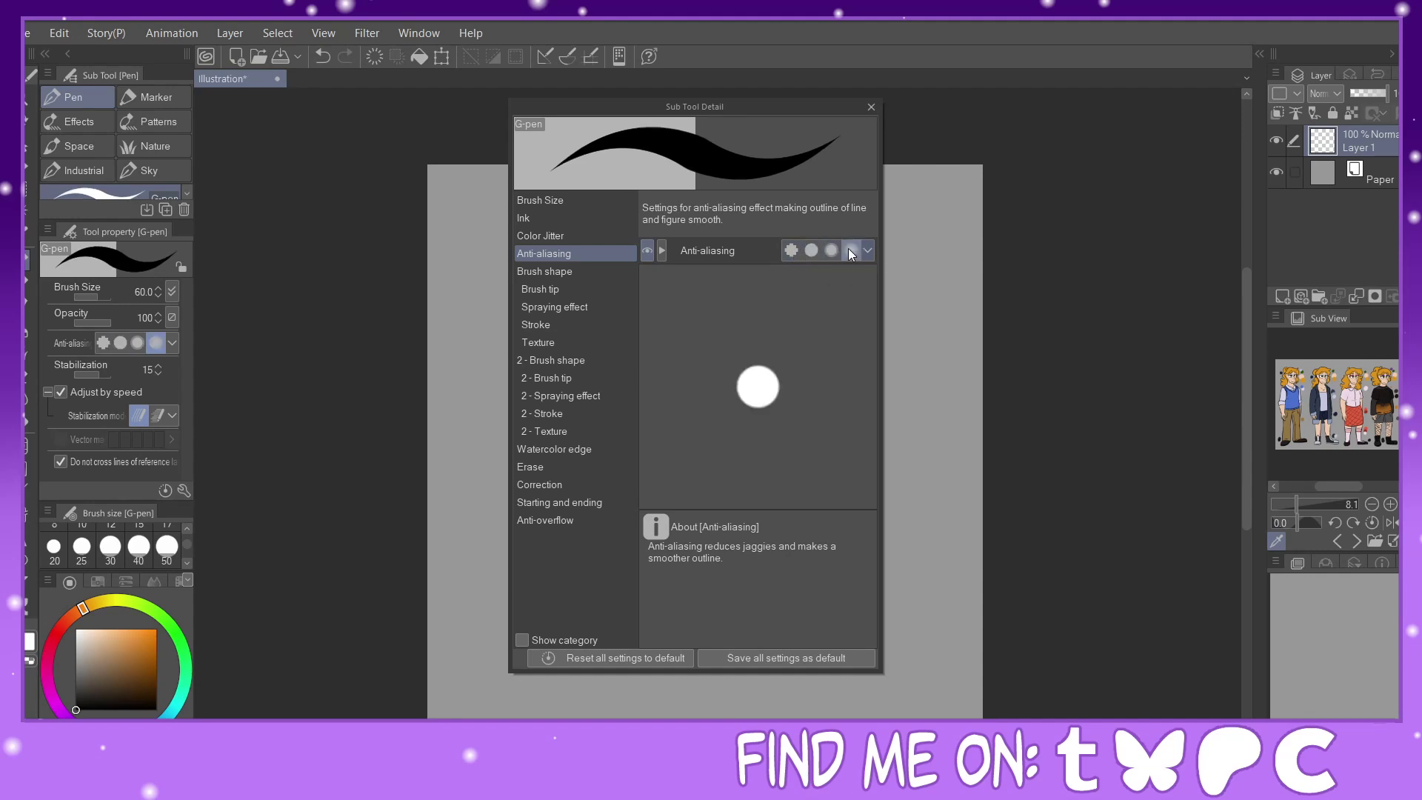
left_click(811, 252)
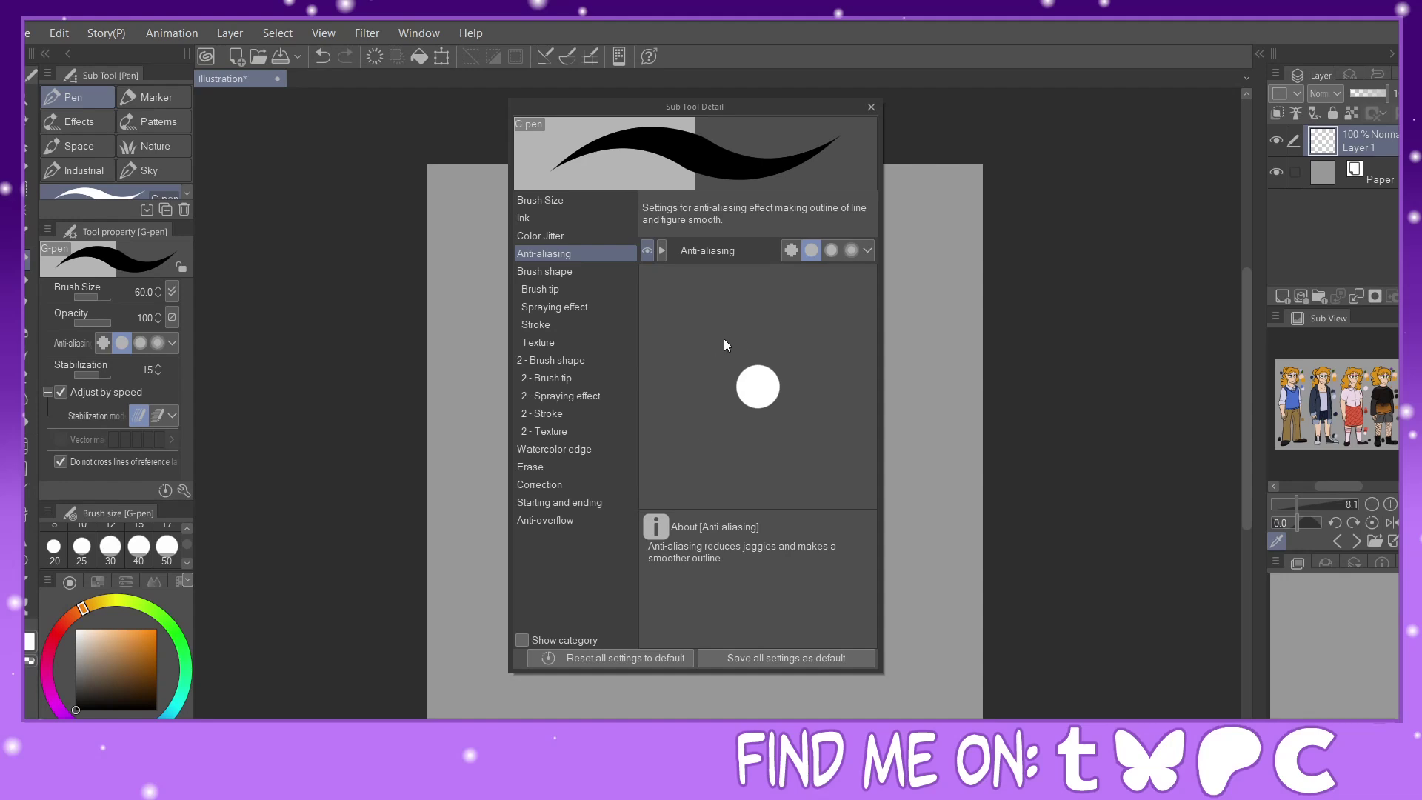
Test the G-pen's Correction settings with a vertical stroke and two corner strokes, one with Sharp angles on and one with it off.
left_click(556, 486)
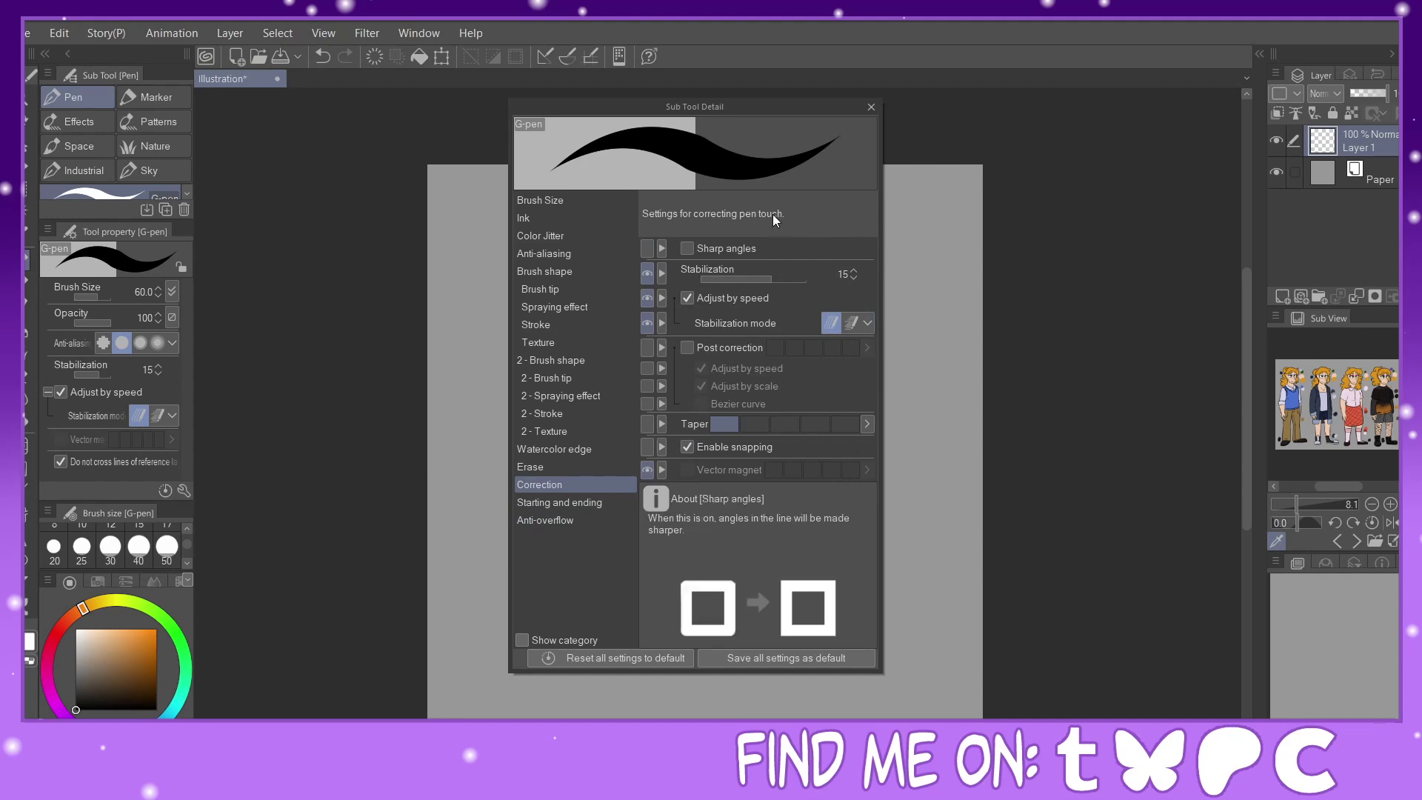
left_click_drag(931, 213, 923, 601)
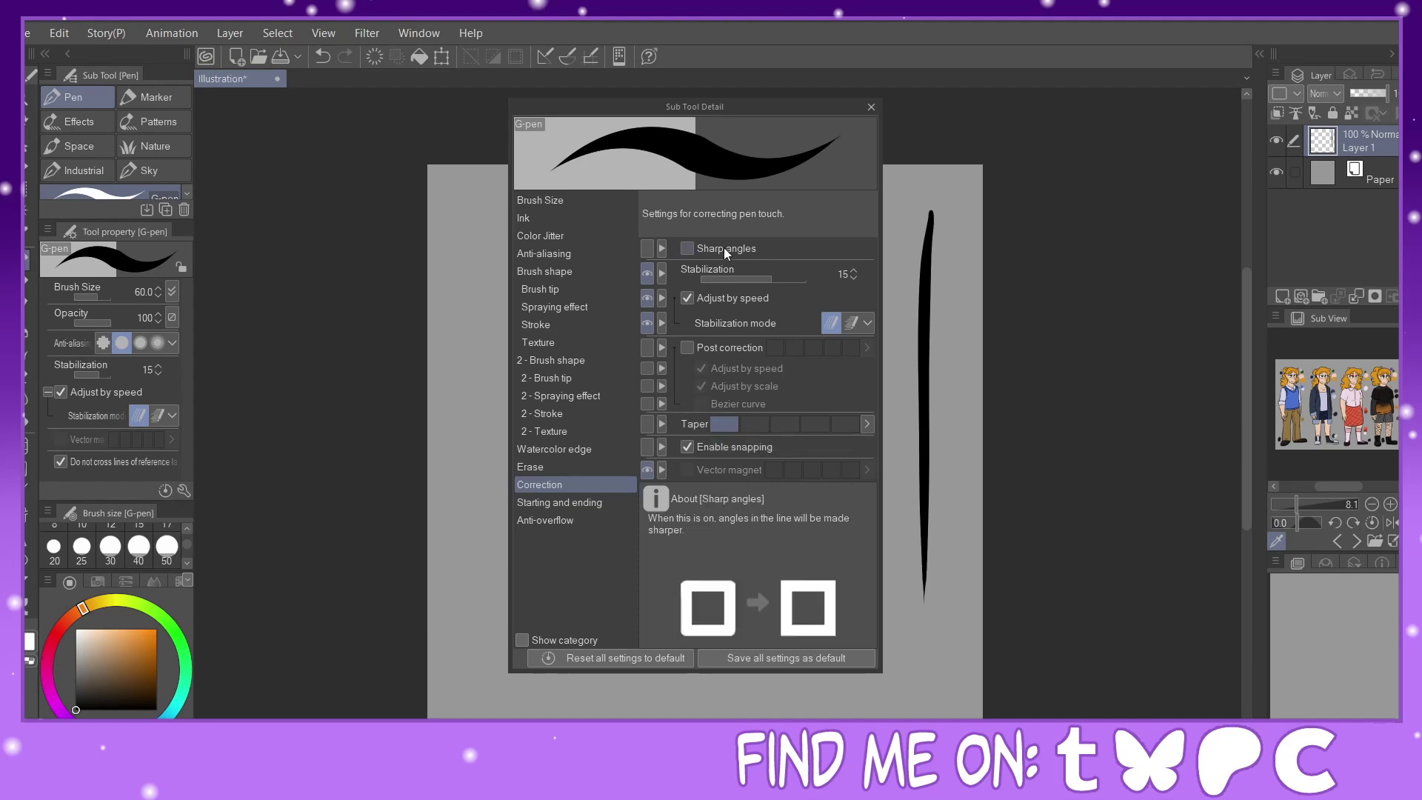
left_click(687, 248)
mouse_move(902, 194)
left_mouse_down()
mouse_move(977, 296)
mouse_move(966, 357)
left_mouse_up()
left_click(687, 248)
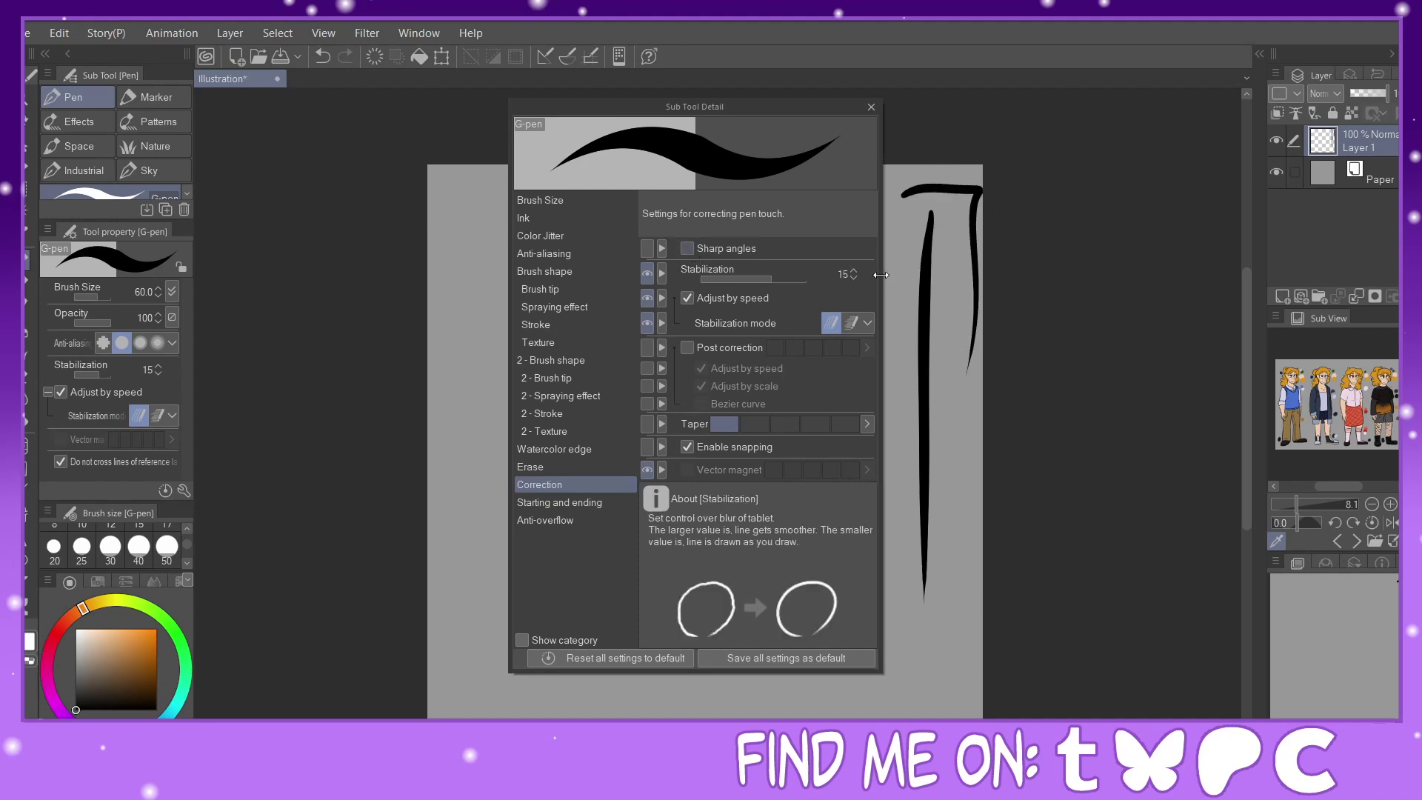
mouse_move(890, 214)
left_mouse_down()
mouse_move(912, 205)
mouse_move(944, 326)
left_mouse_up()
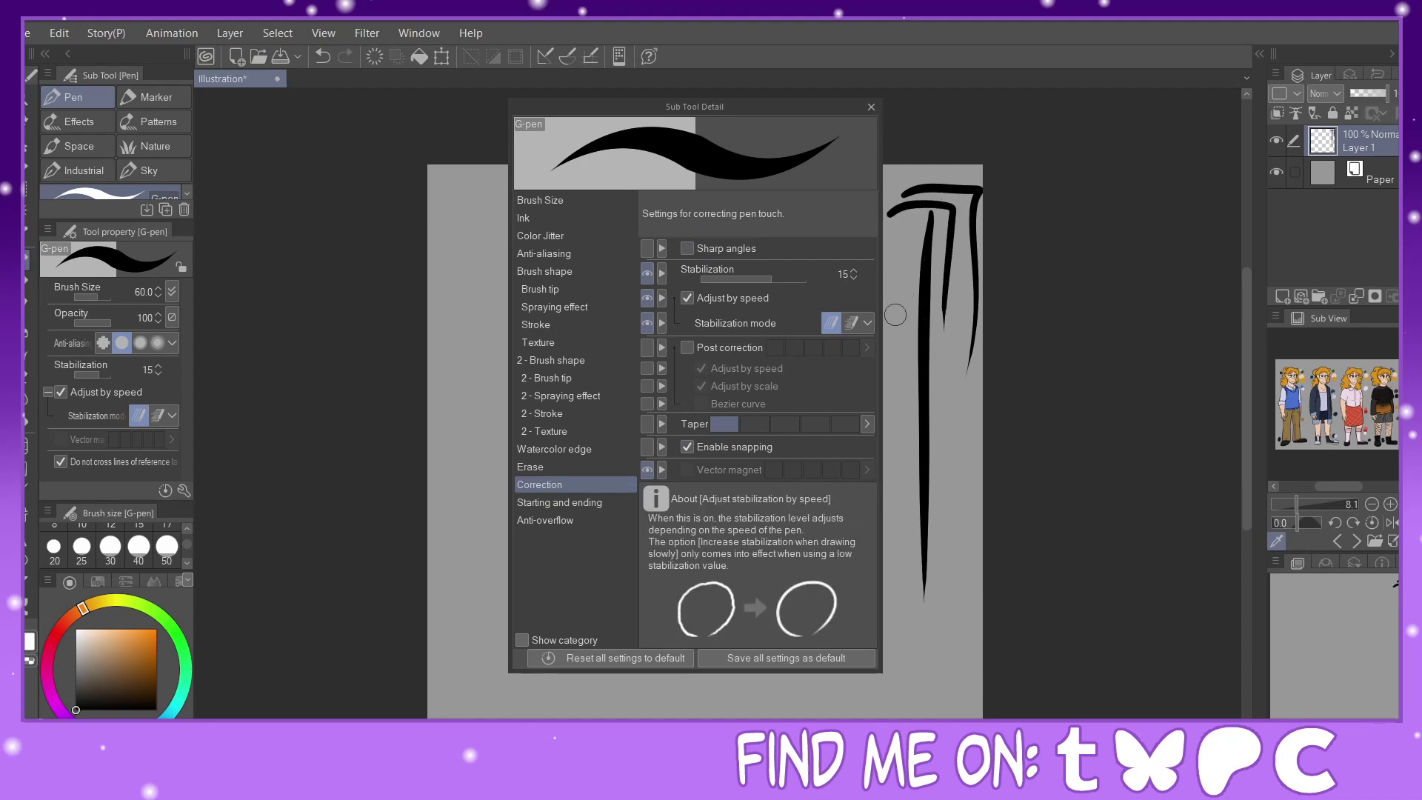
View the G-pen's Starting and ending settings and draw long tapered vertical strokes along the canvas's right side.
left_click(599, 507)
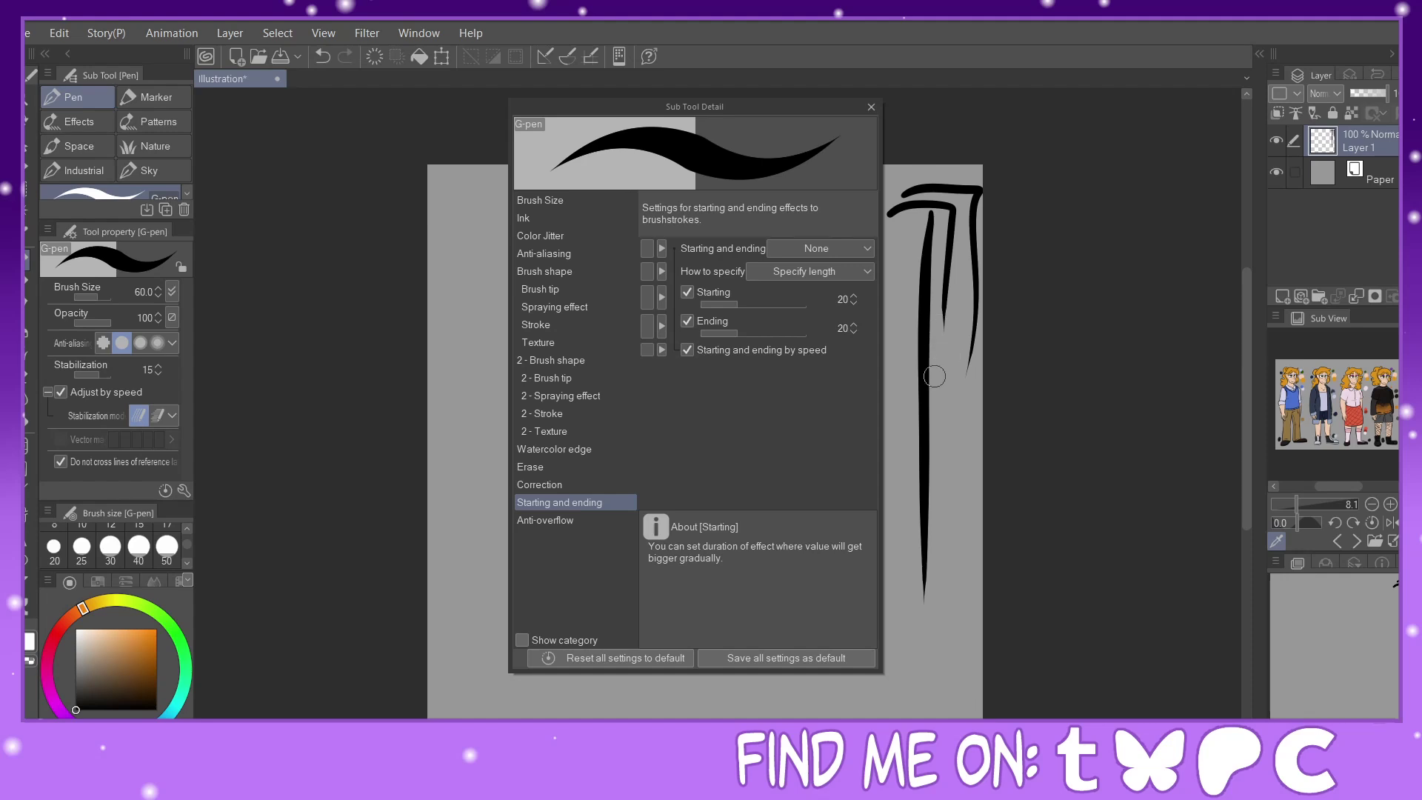
left_click_drag(949, 344, 952, 622)
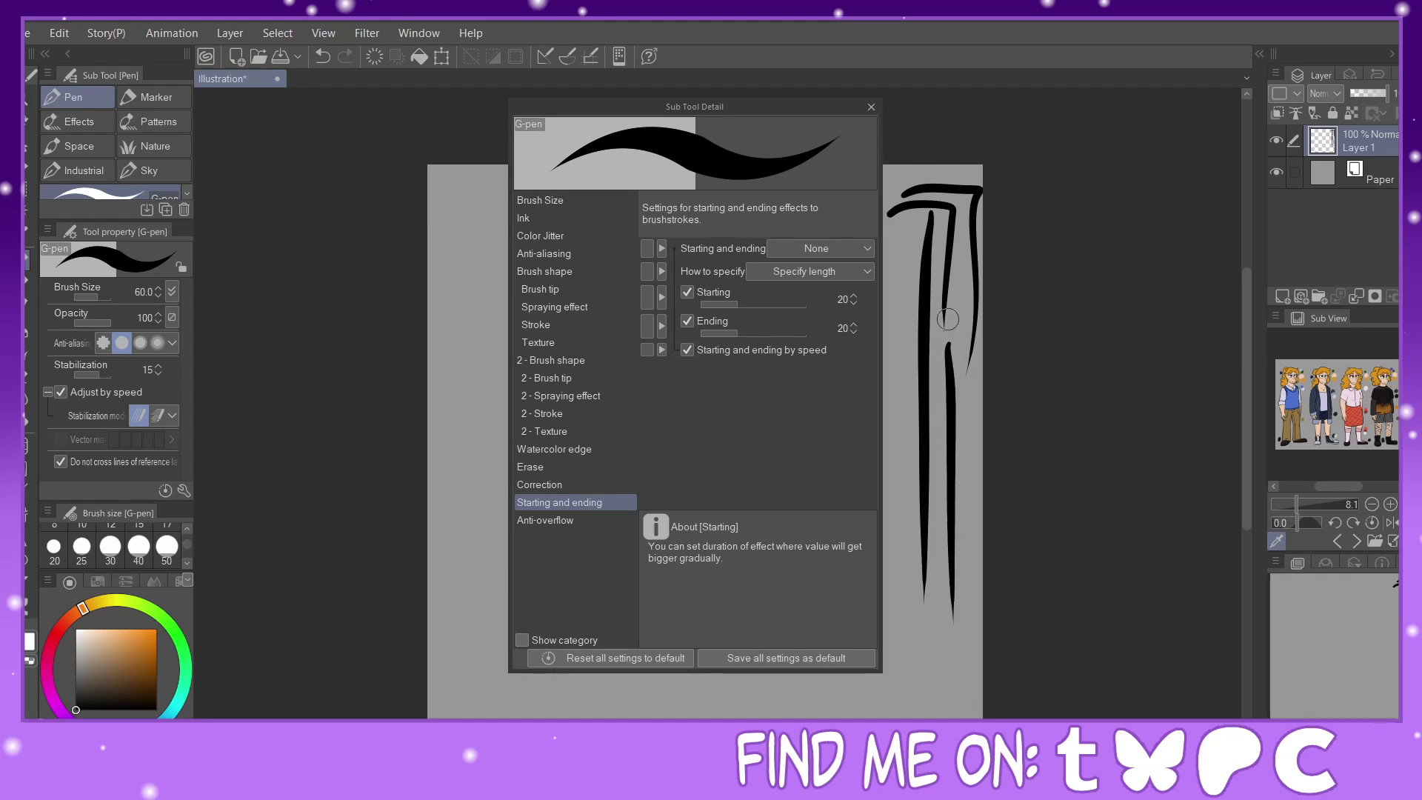
mouse_move(895, 524)
left_mouse_down()
mouse_move(909, 697)
mouse_move(939, 485)
left_mouse_up()
left_click_drag(900, 531, 900, 311)
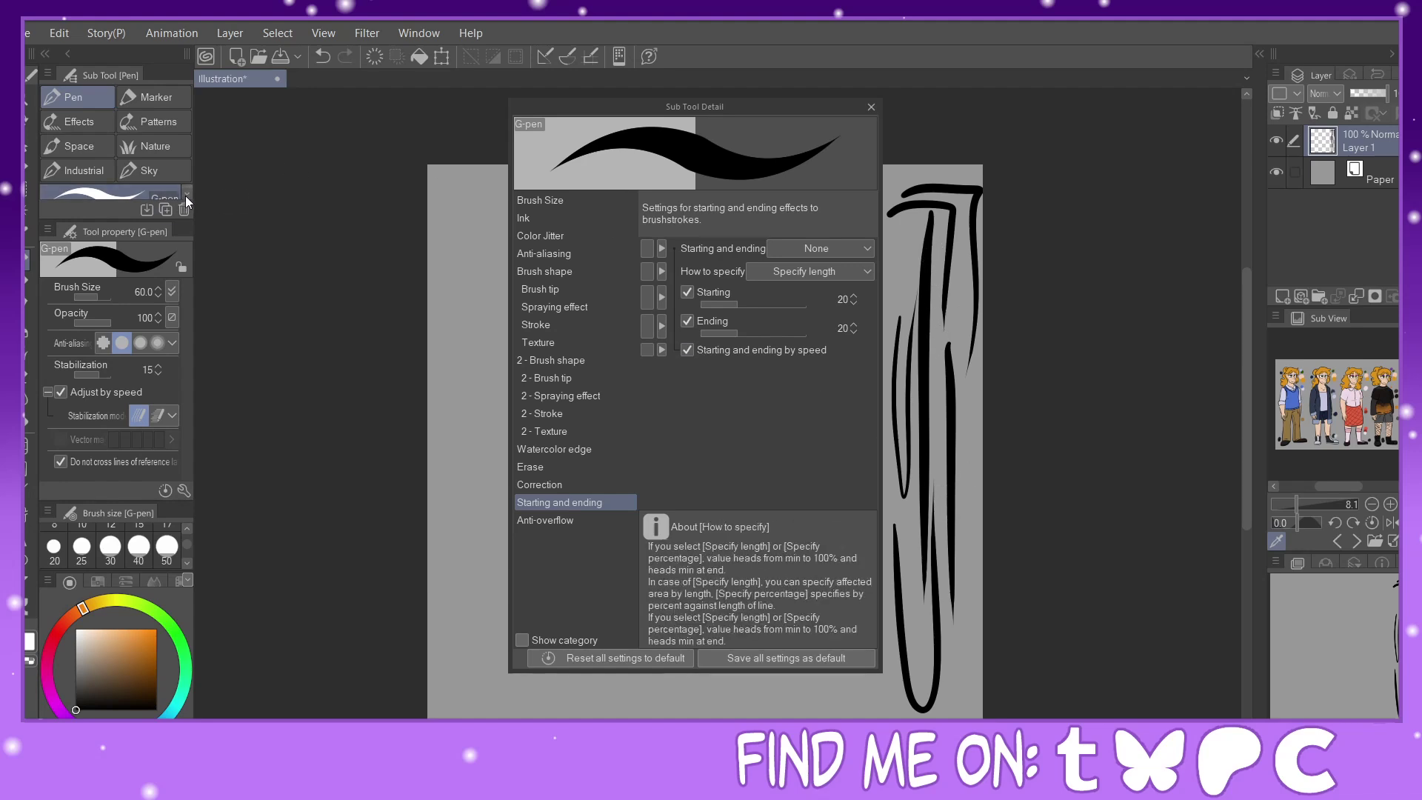
Draw long looping test strokes down the canvas's left side and a flat loop below with the Painty Sai Pen.
left_click_drag(171, 222, 171, 267)
left_click(147, 220)
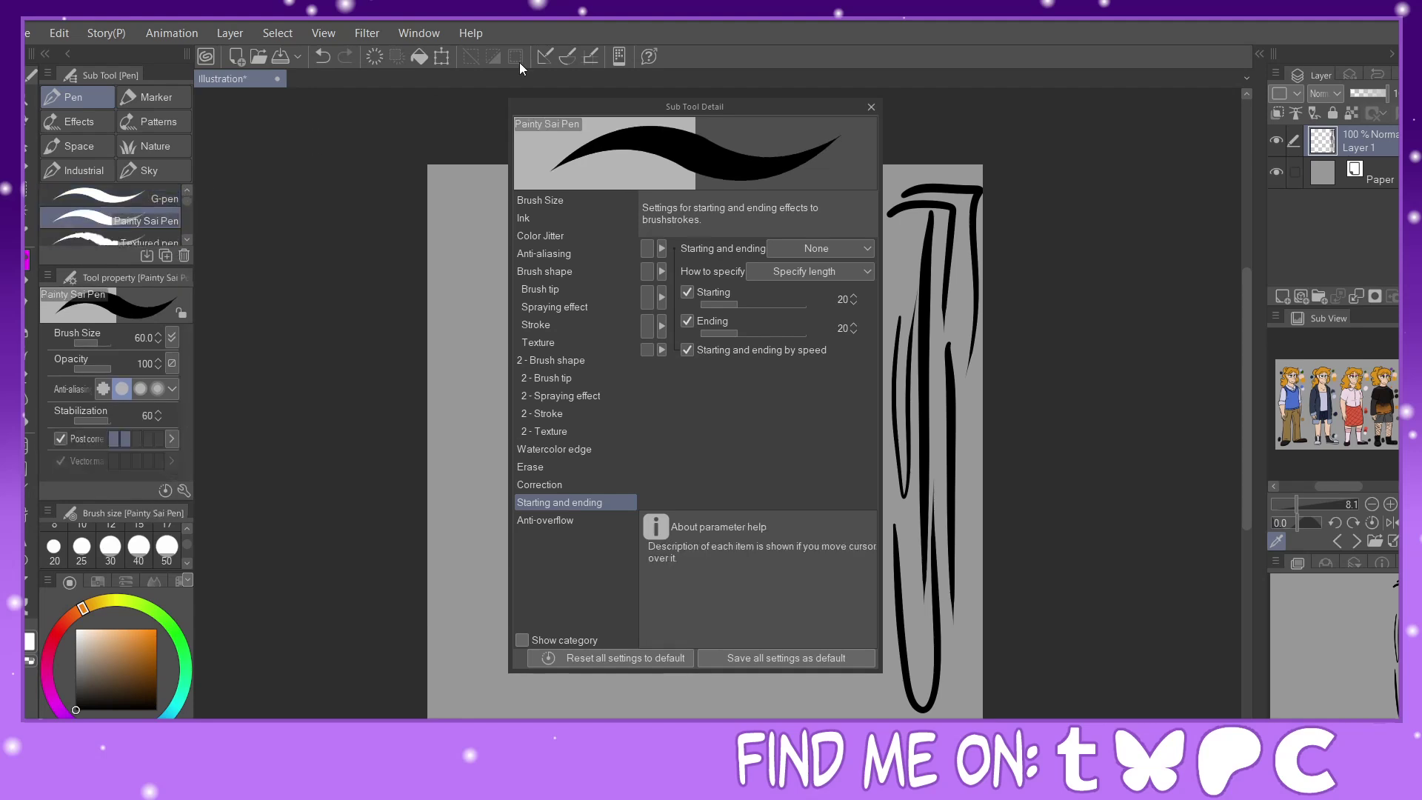
mouse_move(449, 213)
left_mouse_down()
mouse_move(454, 371)
mouse_move(478, 196)
mouse_move(498, 374)
left_mouse_up()
mouse_move(497, 496)
left_mouse_down()
mouse_move(462, 627)
mouse_move(452, 494)
mouse_move(527, 677)
left_mouse_up()
mouse_move(452, 167)
left_mouse_down()
mouse_move(452, 196)
mouse_move(488, 178)
mouse_move(493, 195)
mouse_move(459, 199)
mouse_move(478, 214)
mouse_move(499, 191)
left_mouse_up()
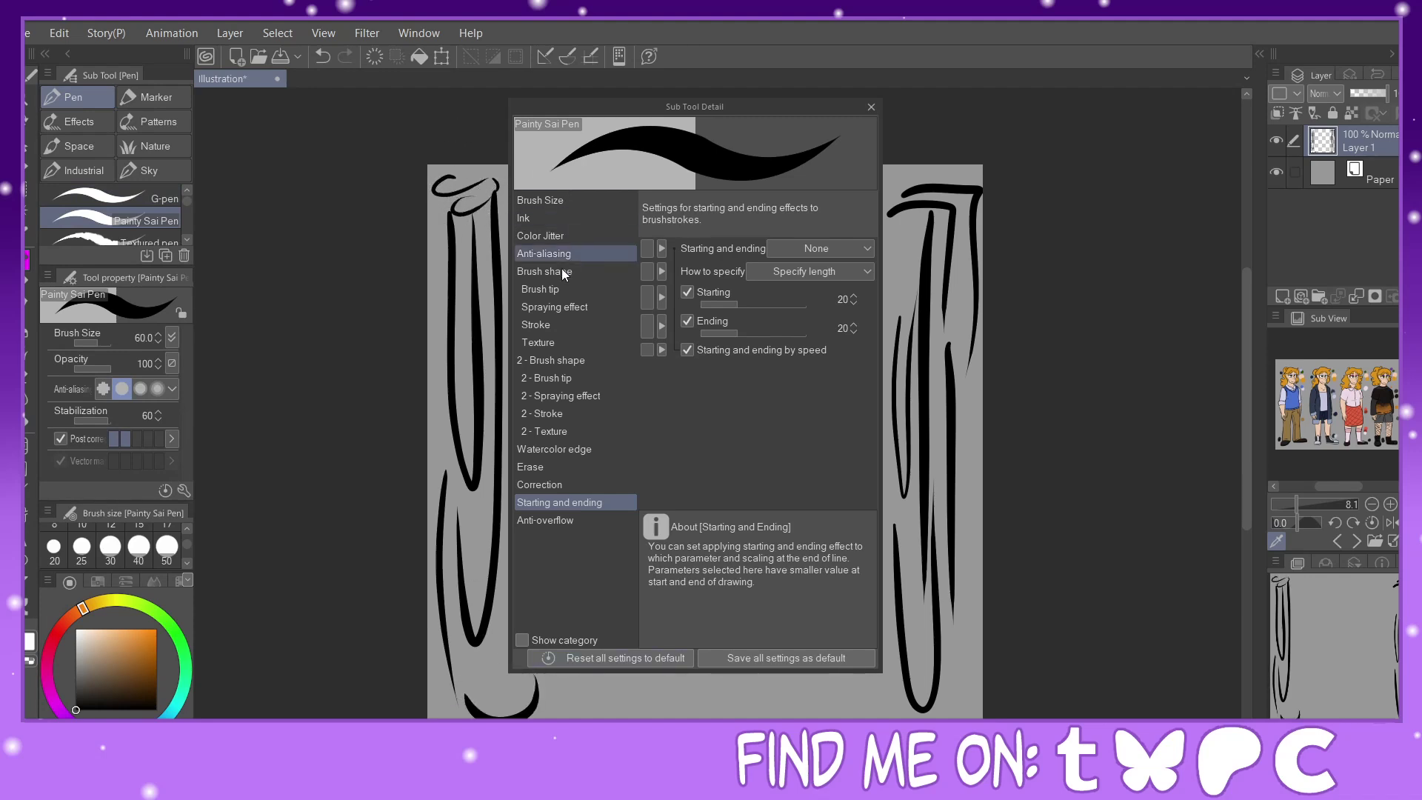
mouse_move(670, 694)
left_mouse_down()
mouse_move(785, 684)
mouse_move(837, 710)
mouse_move(634, 712)
mouse_move(647, 678)
left_mouse_up()
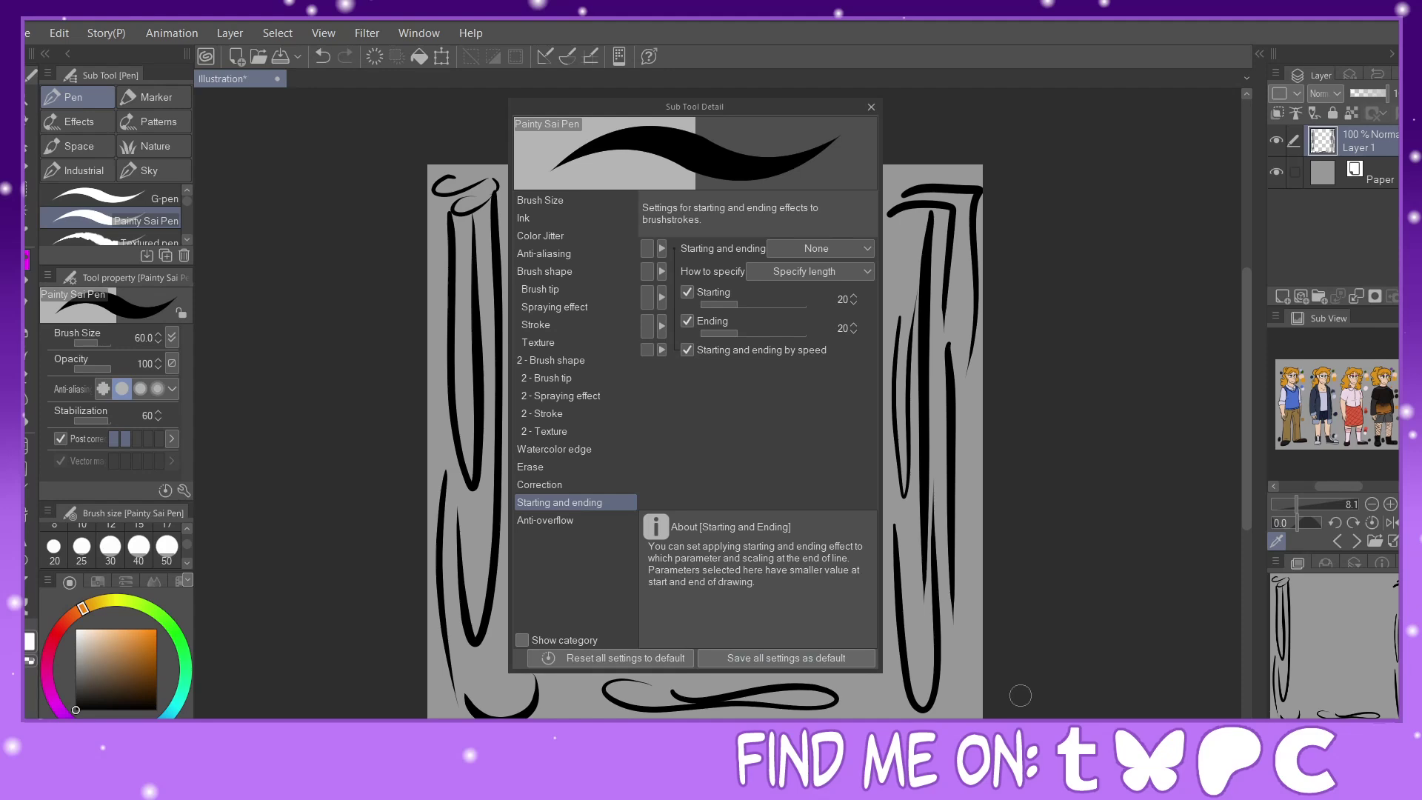
Examine the Painty Sai Pen's Anti-overflow settings and the Close gap setting of the Refer other layers fill tool.
left_click(548, 520)
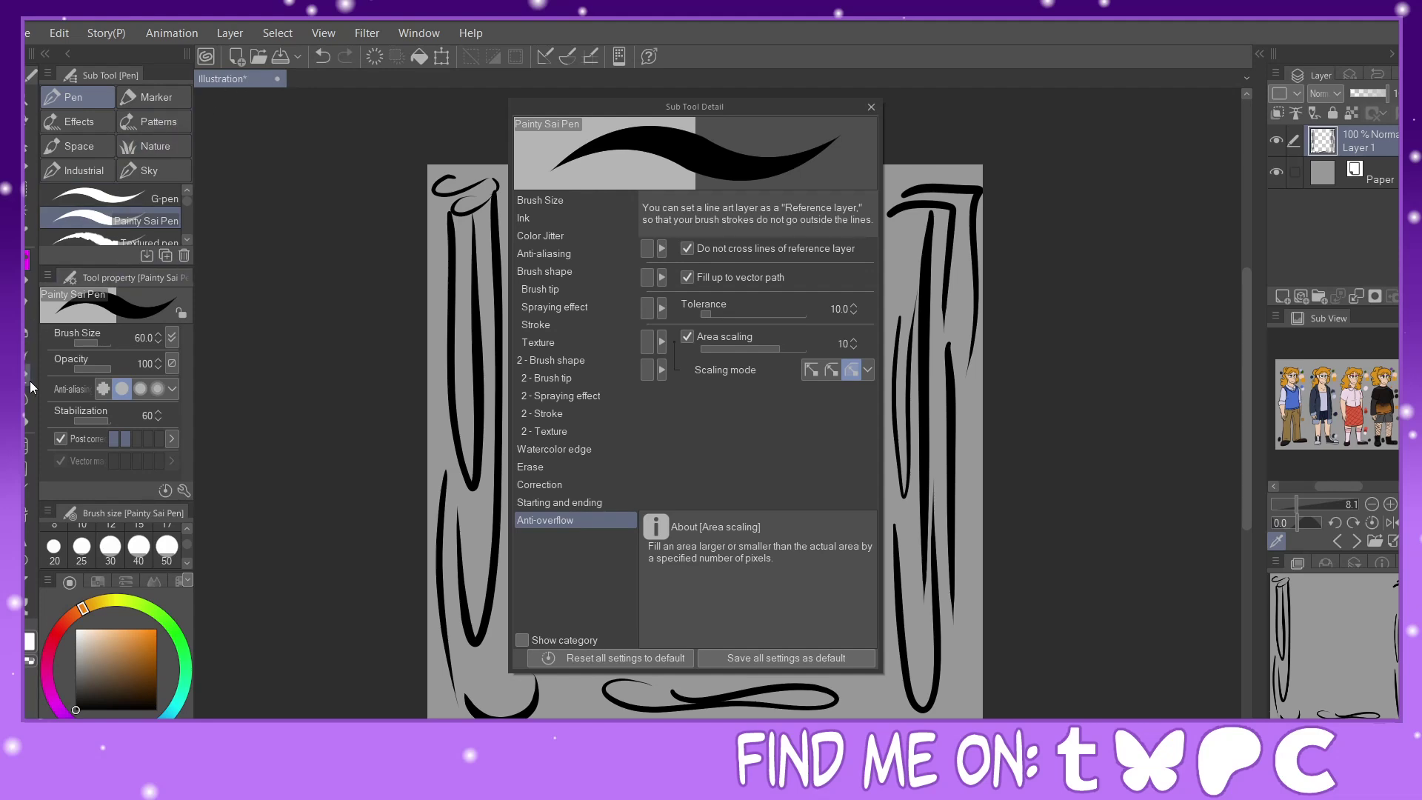
left_click(28, 419)
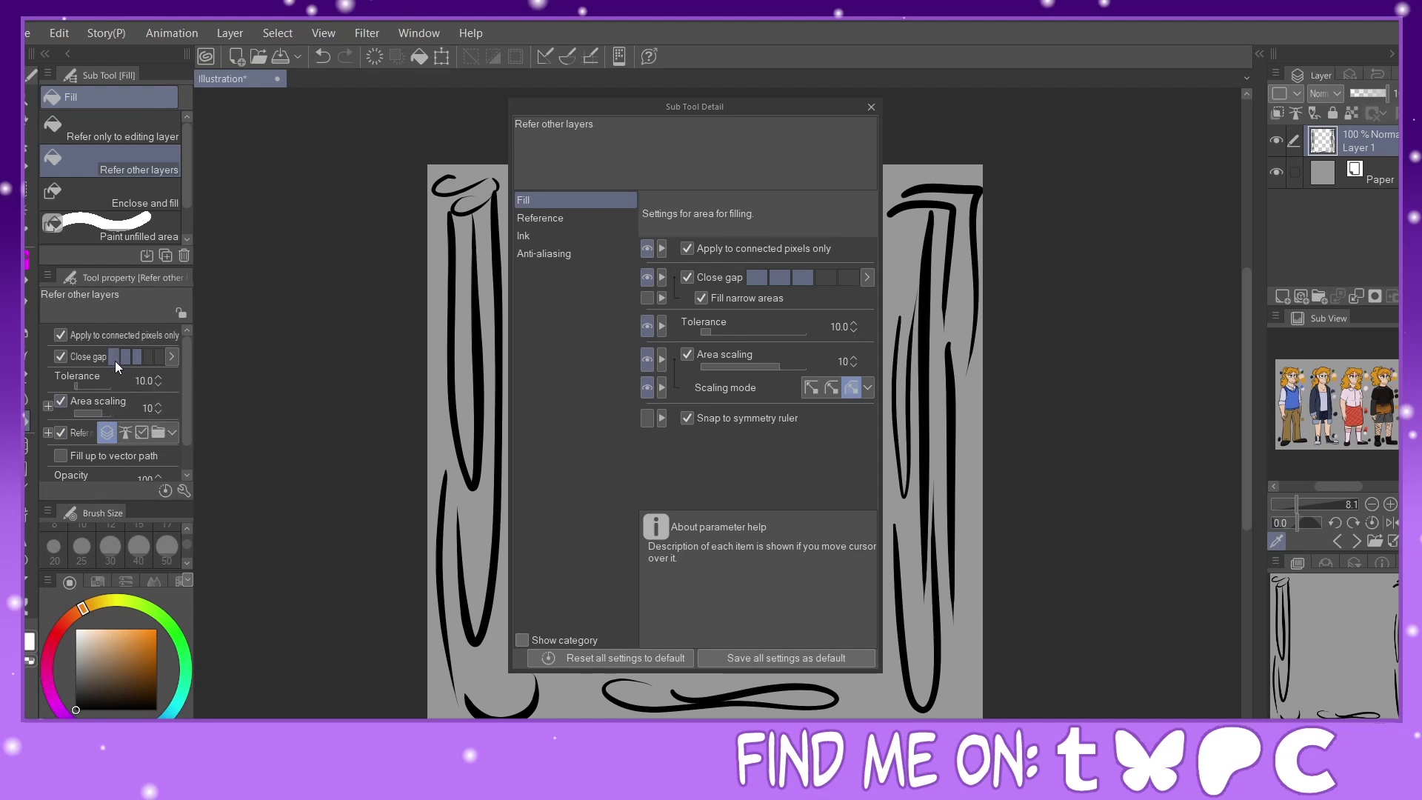
left_click(171, 356)
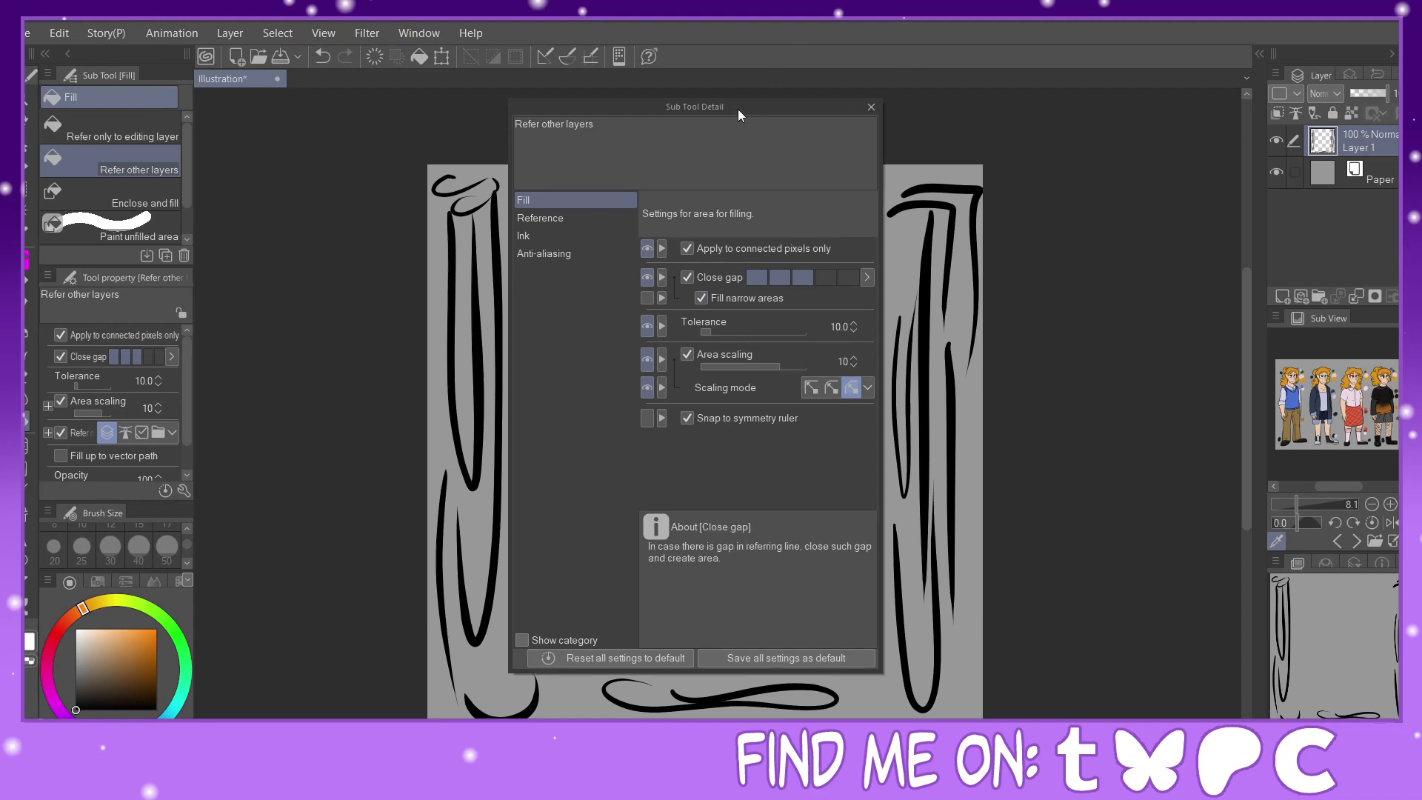
Move the detail settings window aside and draw a circle with the Painty Sai Pen at size 60 on a new layer.
left_click_drag(727, 109, 558, 103)
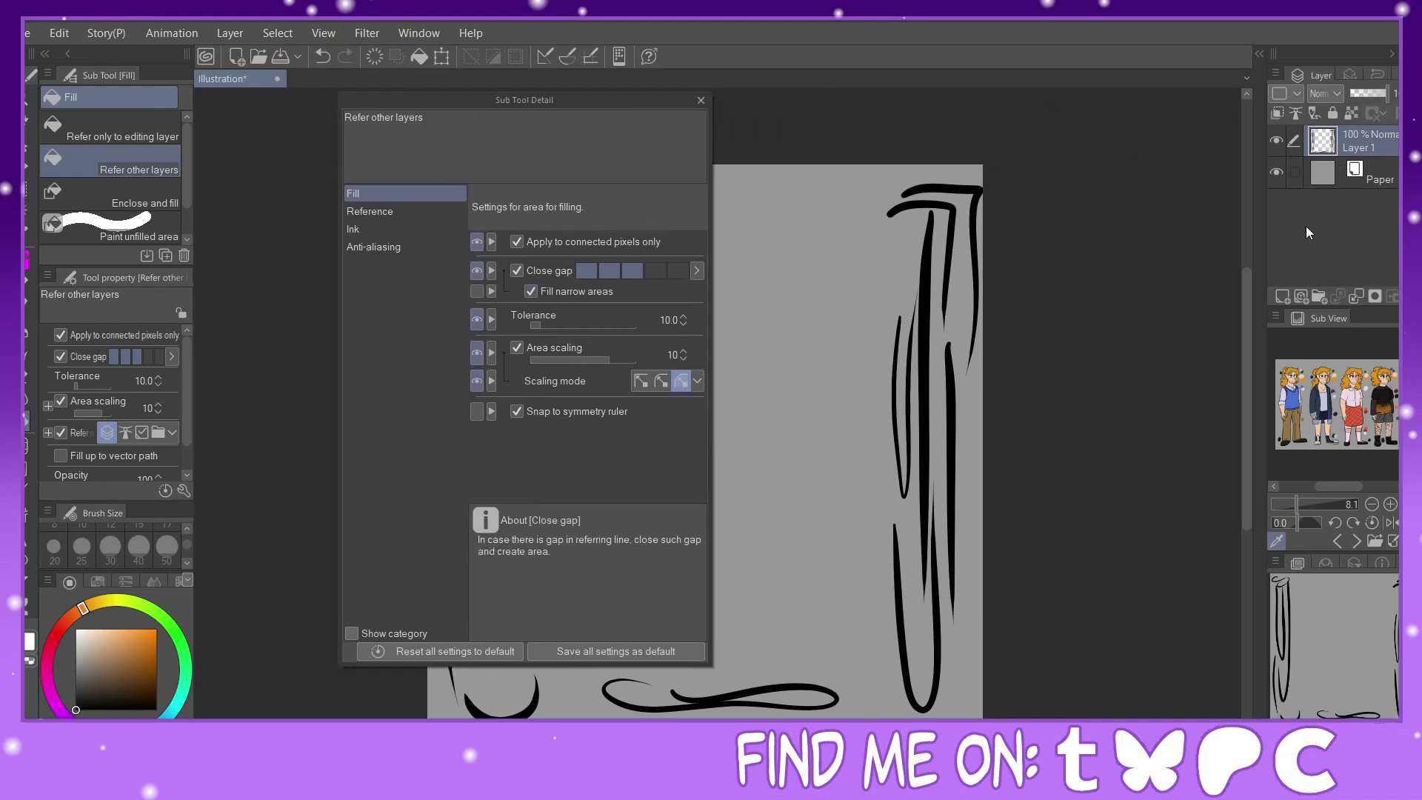
left_click(1282, 296)
key("p")
mouse_move(803, 247)
left_mouse_down()
mouse_move(754, 252)
mouse_move(865, 286)
mouse_move(814, 236)
left_mouse_up()
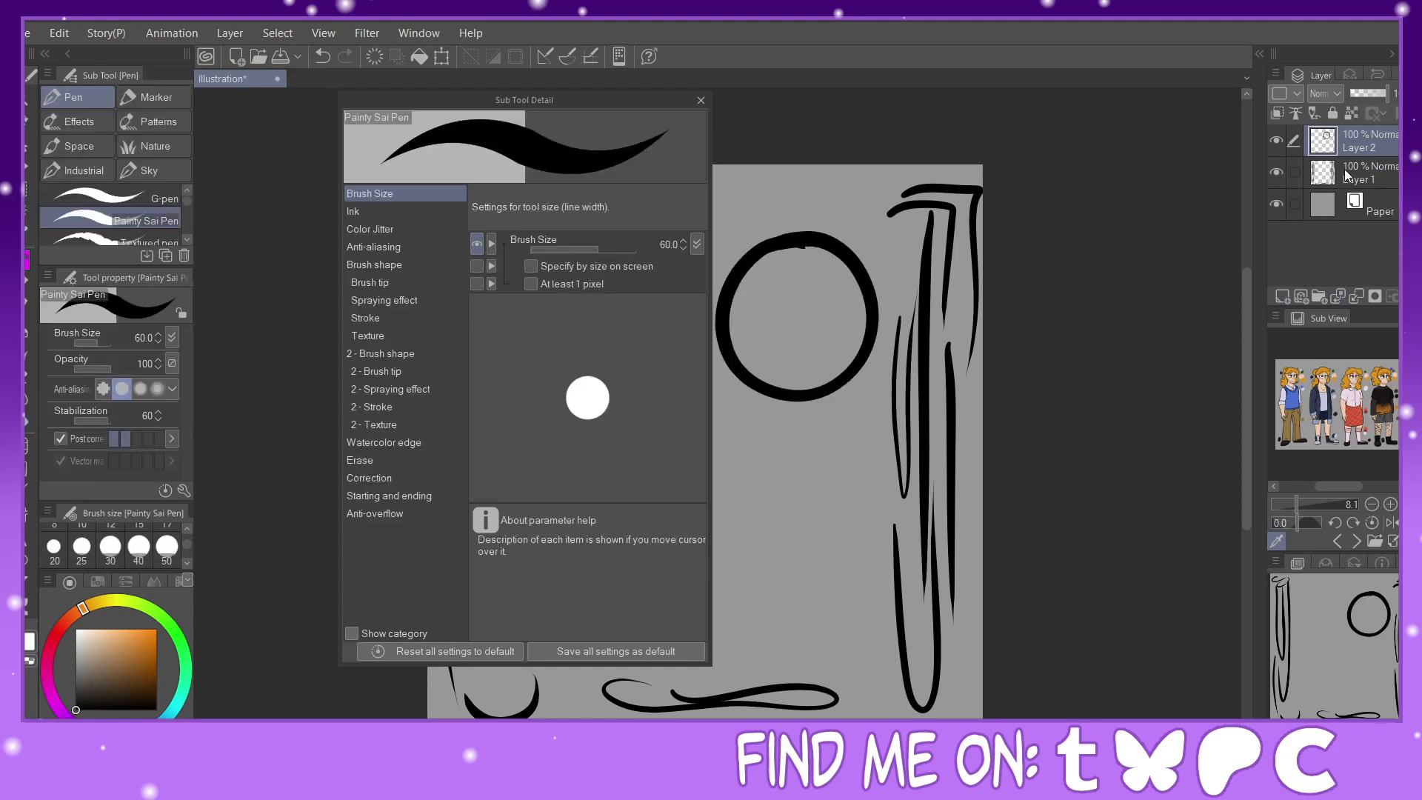
Fill the circle with orange on Layer 1 using the Refer other layers fill, and inspect it with Layer 2's outline hidden and shown.
left_click(1355, 173)
key("g")
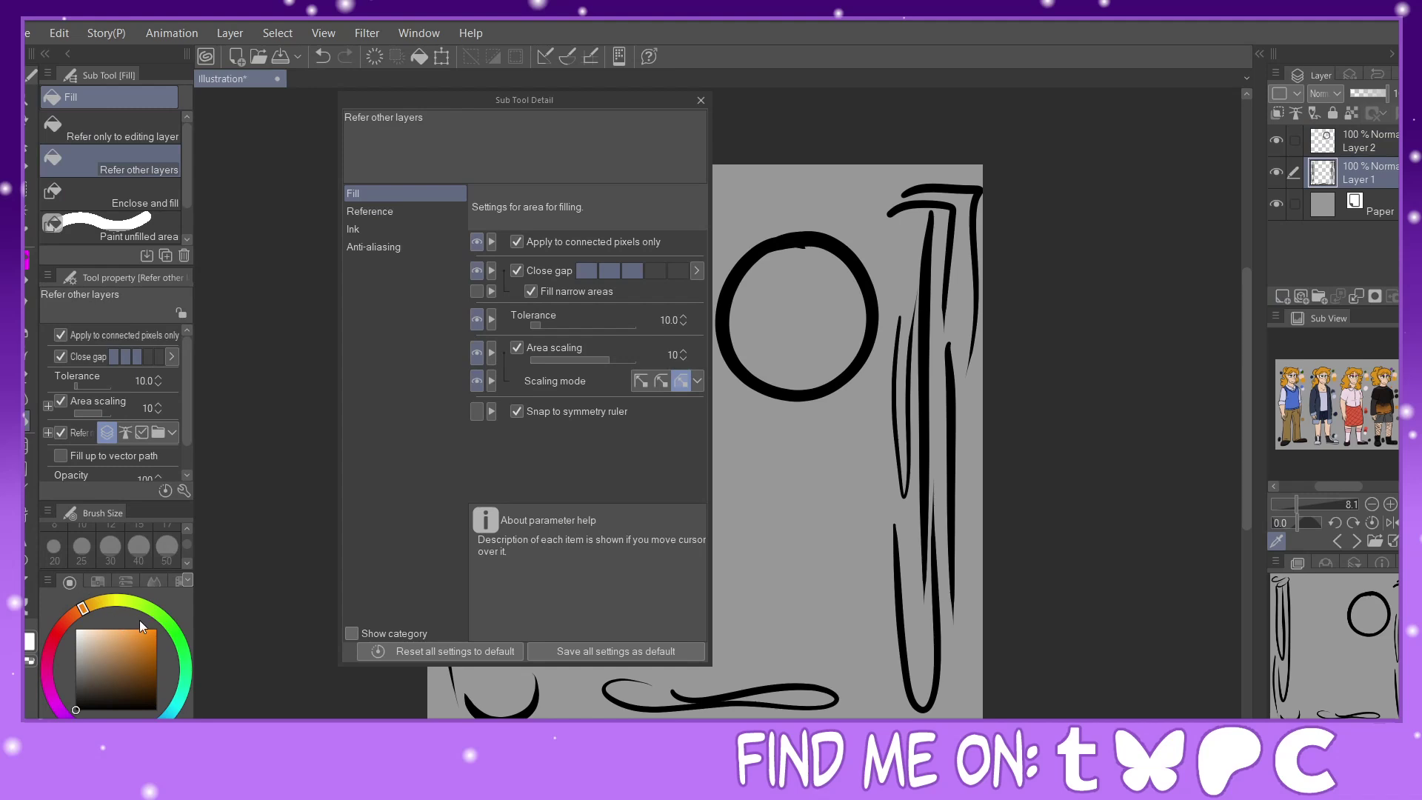
left_click(804, 305)
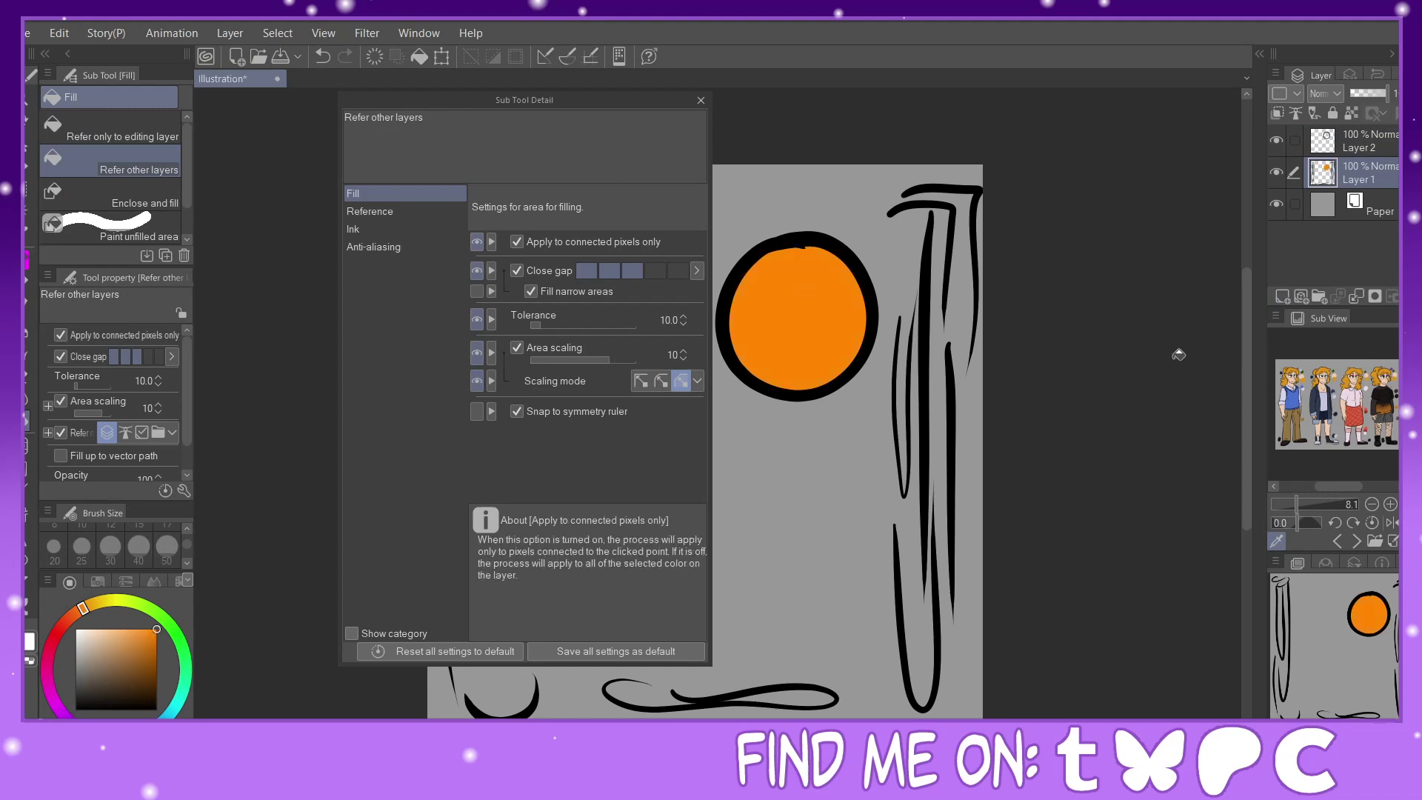
left_click_drag(596, 100, 512, 115)
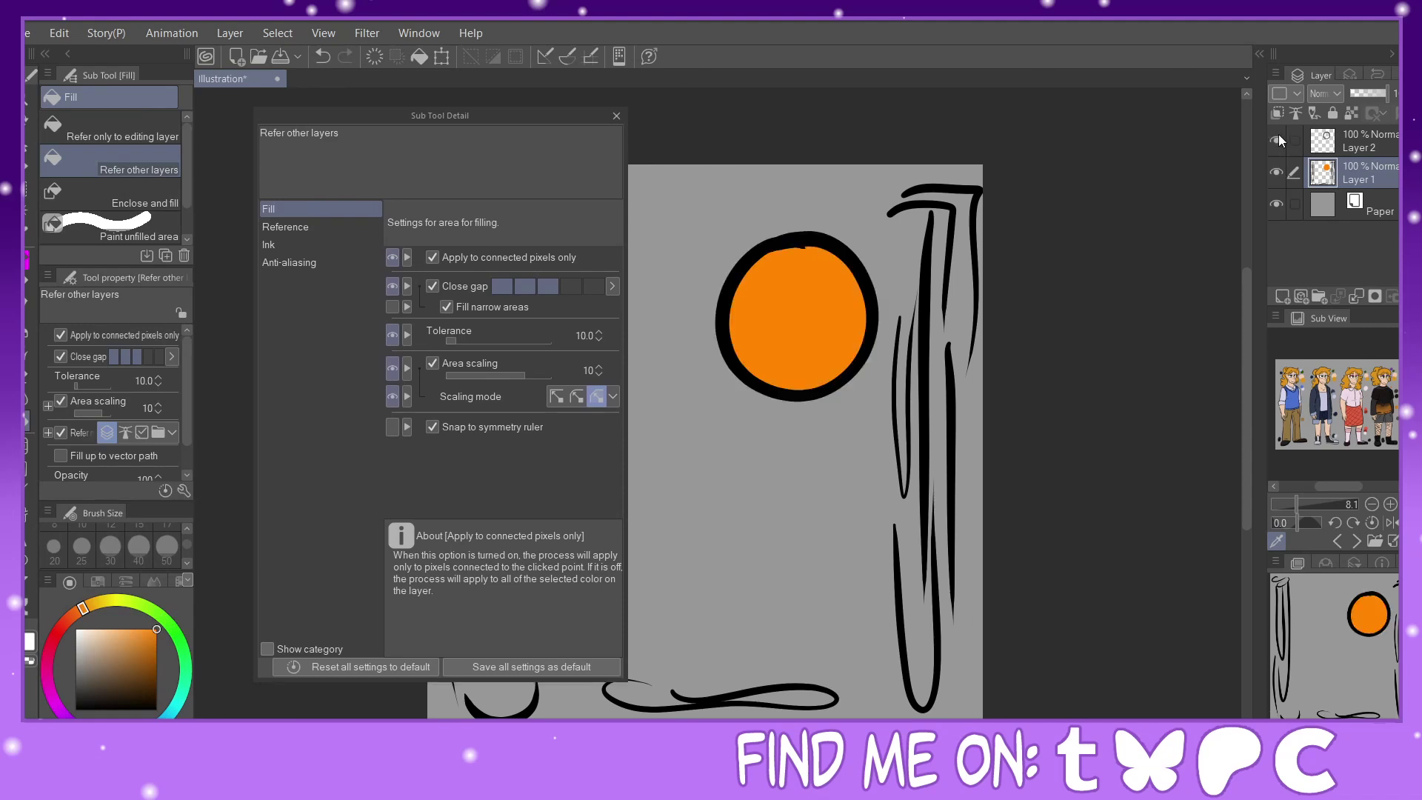
left_click(1275, 138)
left_click(1276, 136)
Switch back to the Painty Sai Pen in black and view its Anti-overflow settings.
left_click_drag(454, 118, 713, 112)
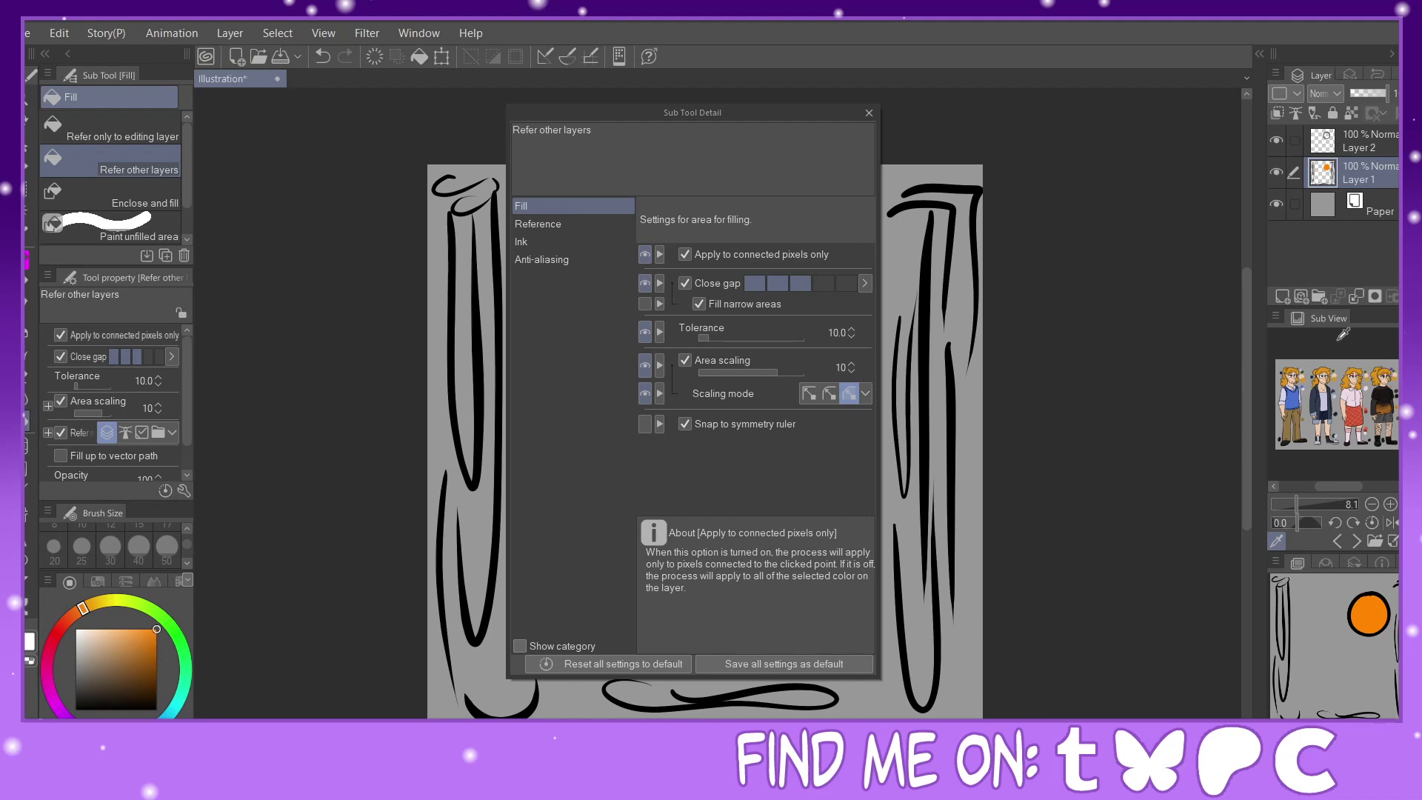
left_click_drag(691, 118, 749, 123)
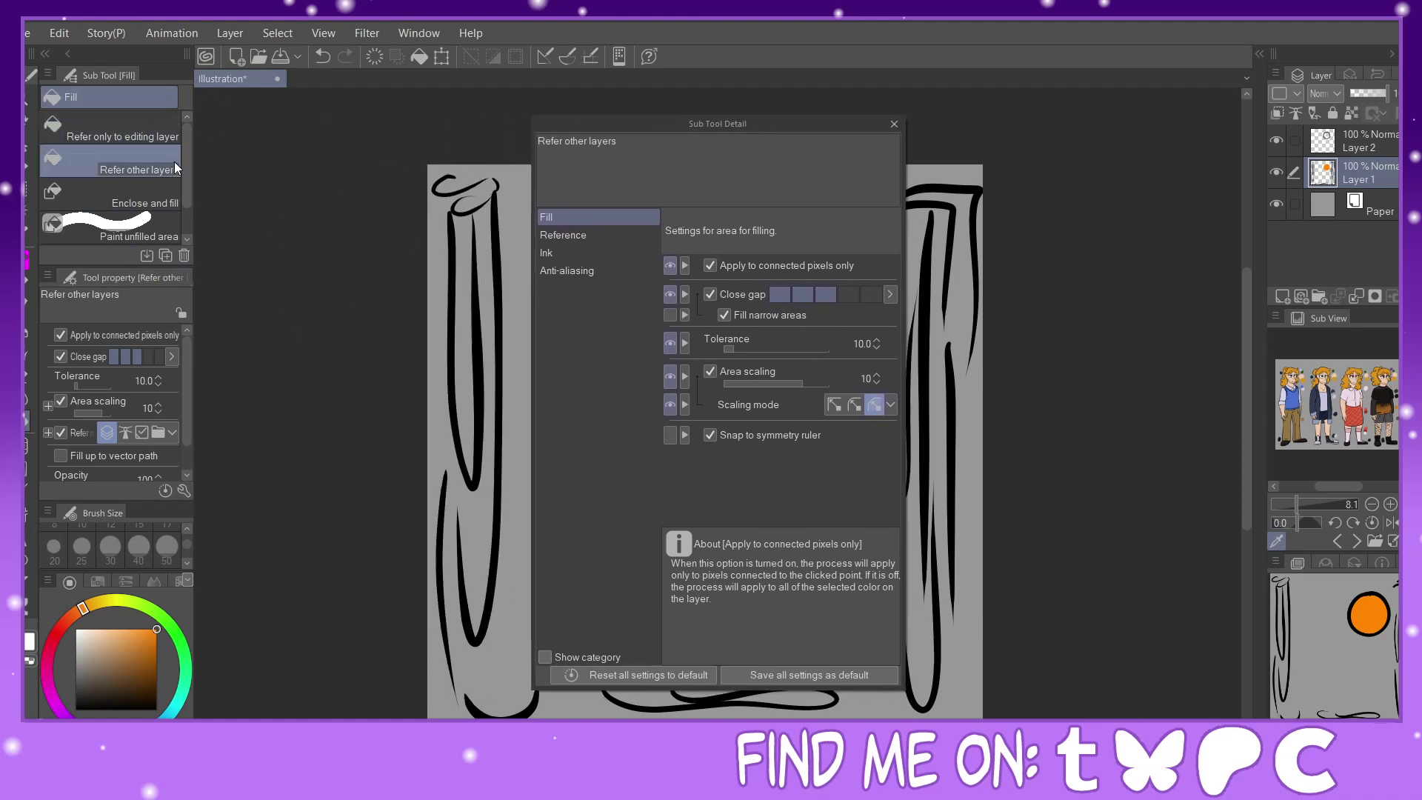
key("p")
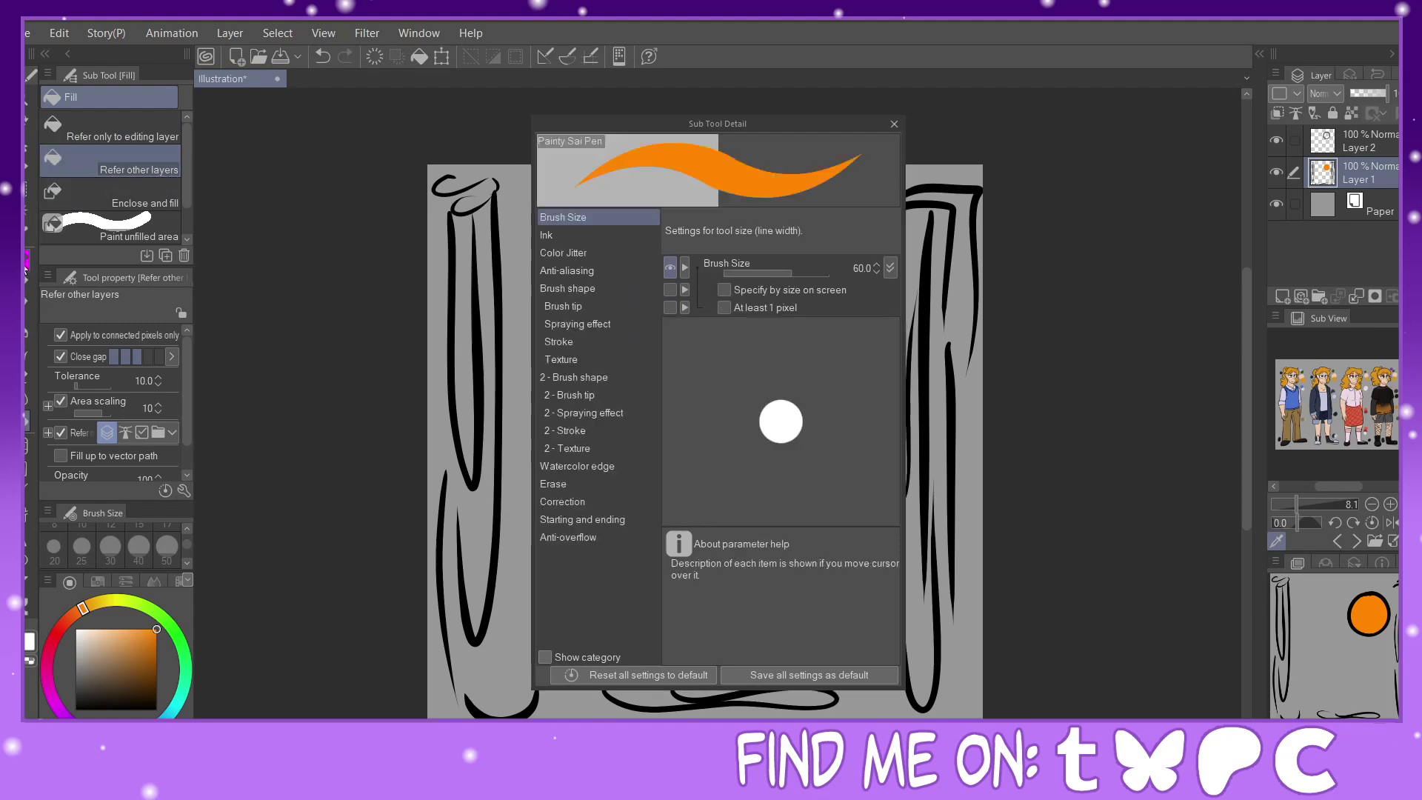
left_click_drag(90, 681, 76, 710)
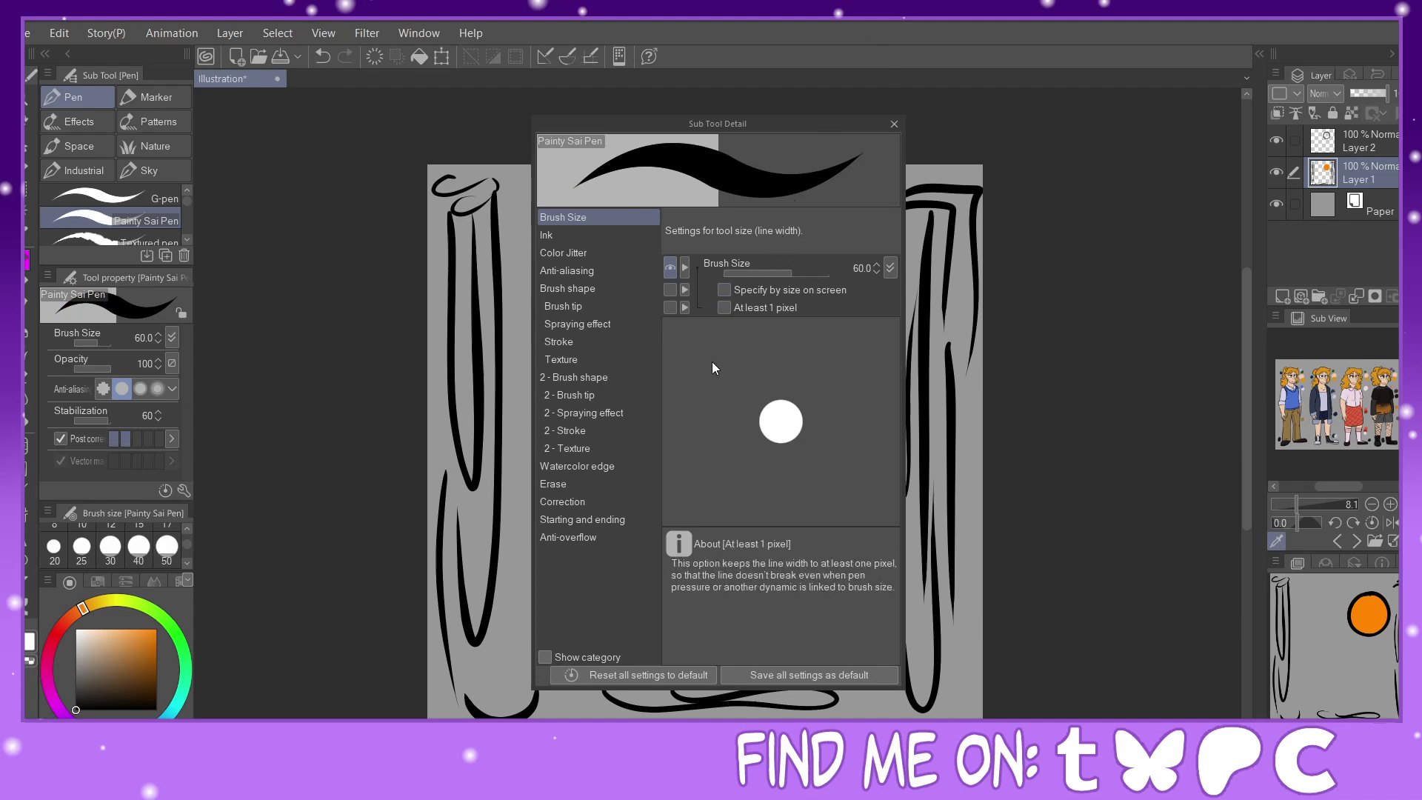
left_click(569, 540)
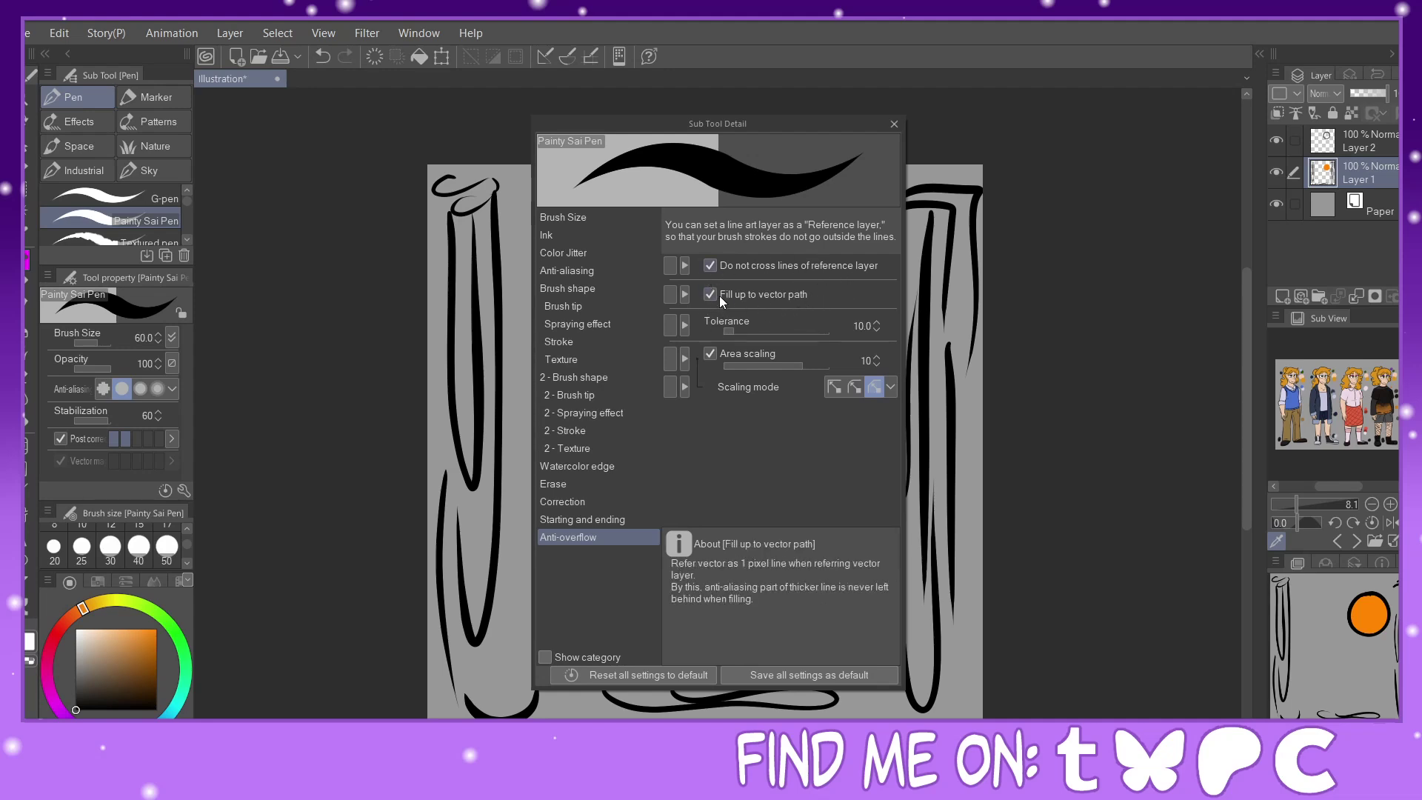
Add a vector layer above Layer 2 and draw a long red vertical stroke between the looping strokes and the circle with the Painty Sai Pen.
left_click(1362, 135)
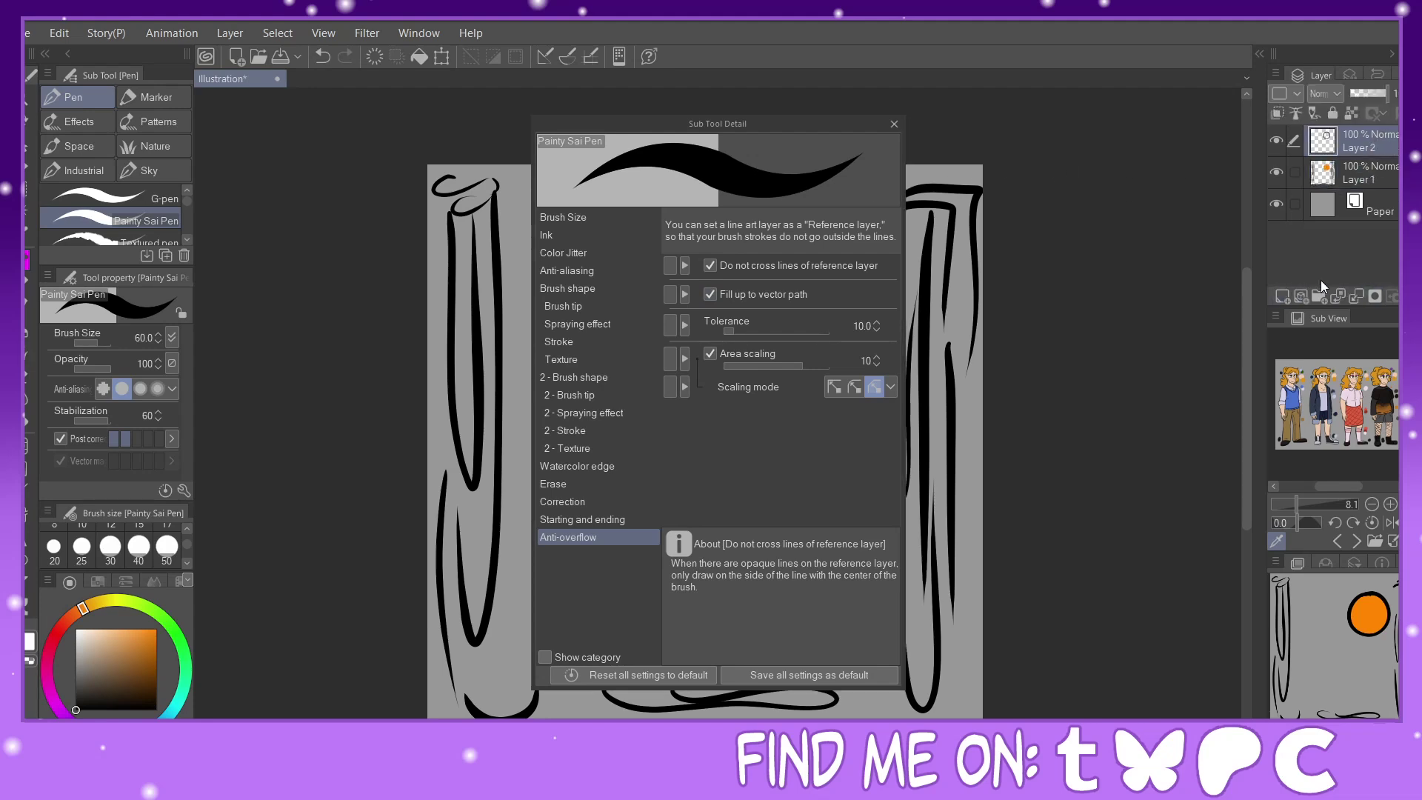
left_click(1364, 290)
left_click_drag(632, 123, 1023, 176)
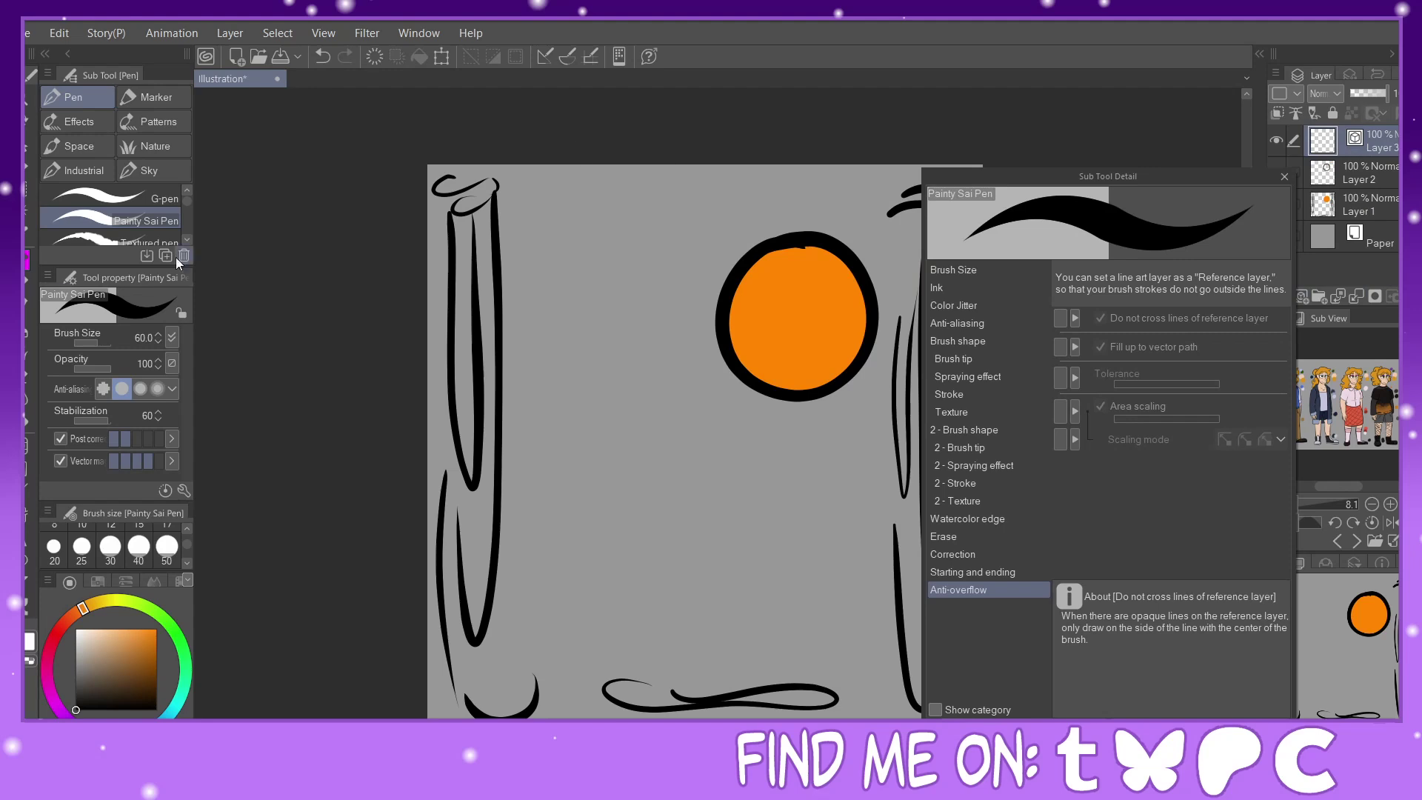
left_click(52, 634)
left_click(156, 629)
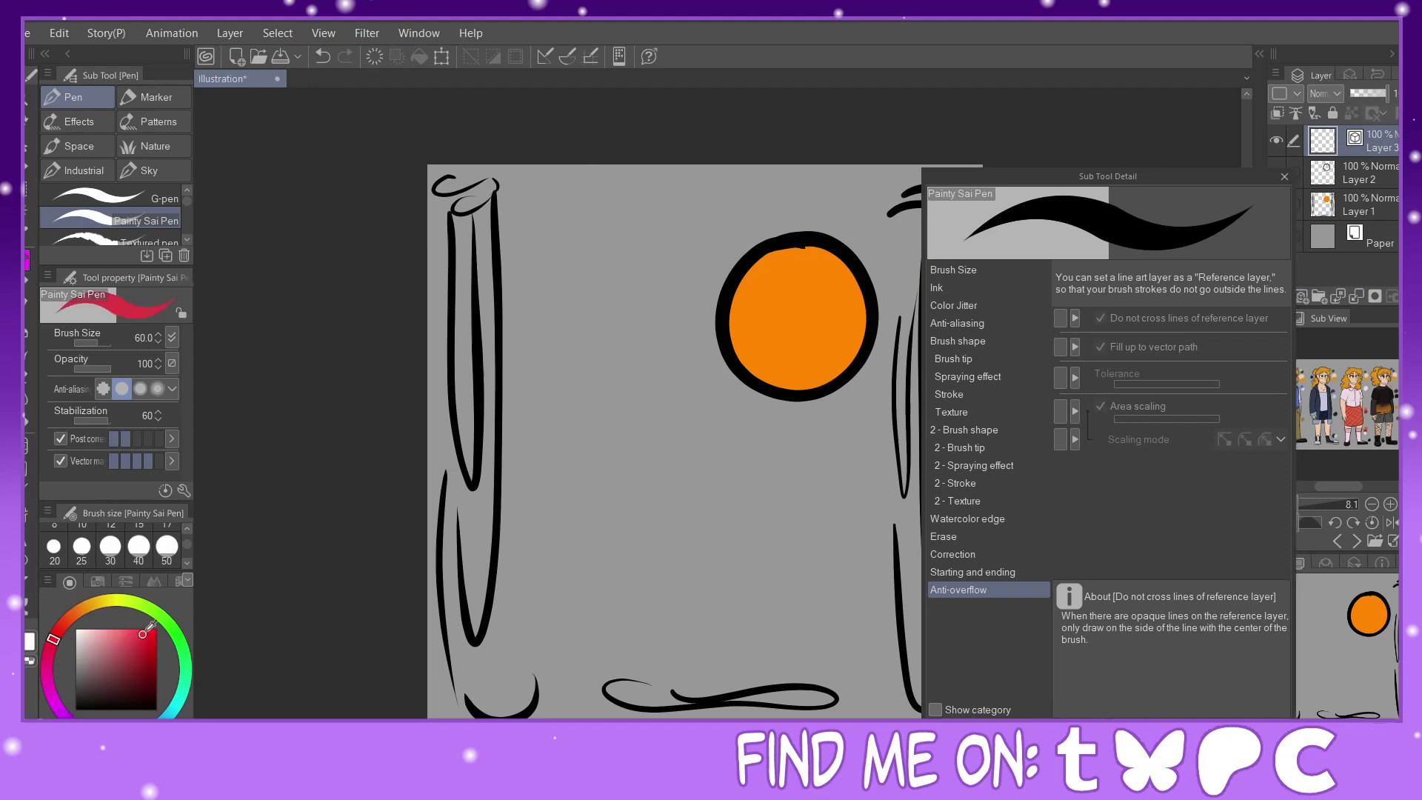
left_click_drag(616, 194, 616, 600)
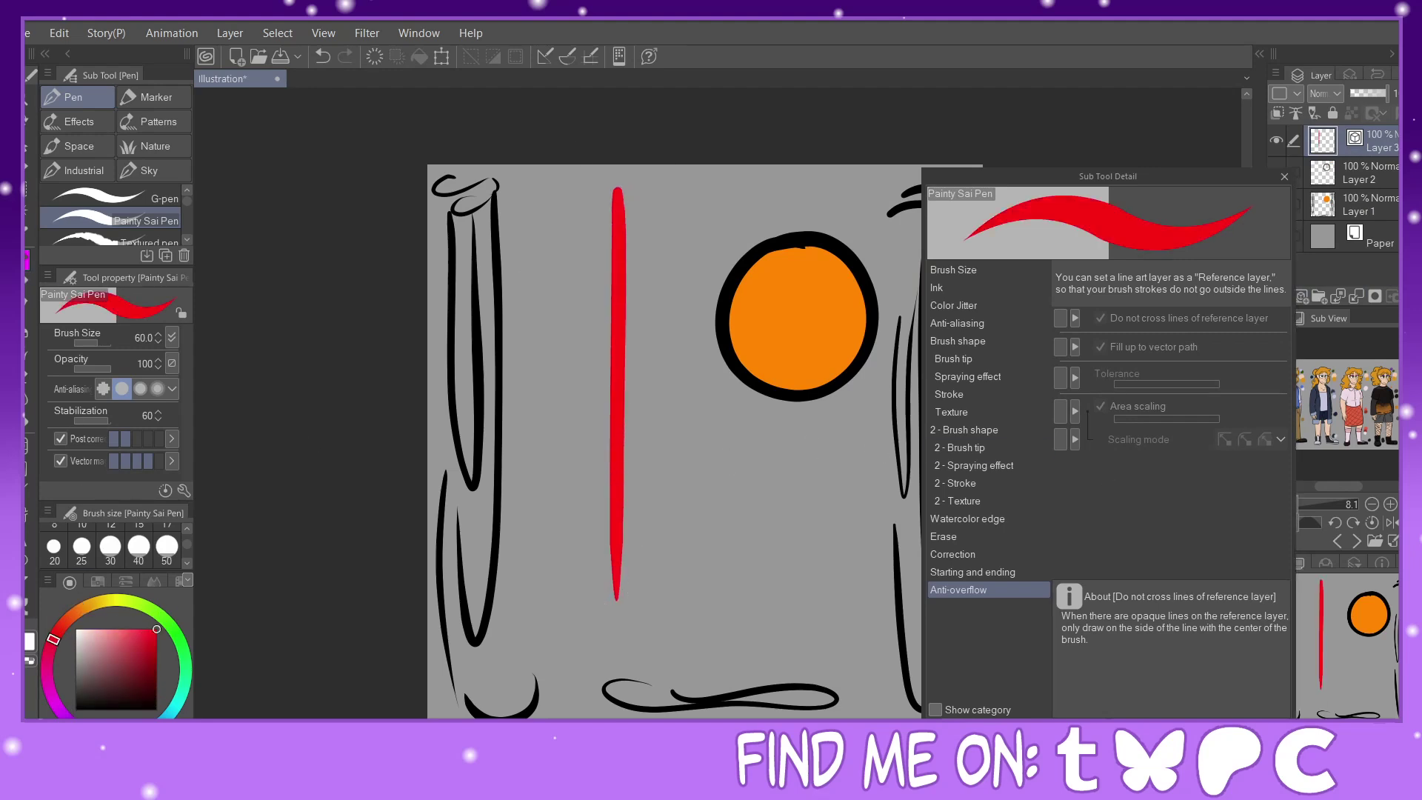
Inspect the red vector stroke's control points with the Control point tool and close the detail settings.
scroll(1352, 645, "up", 6)
left_click_drag(1352, 646, 1351, 596)
left_click(28, 606)
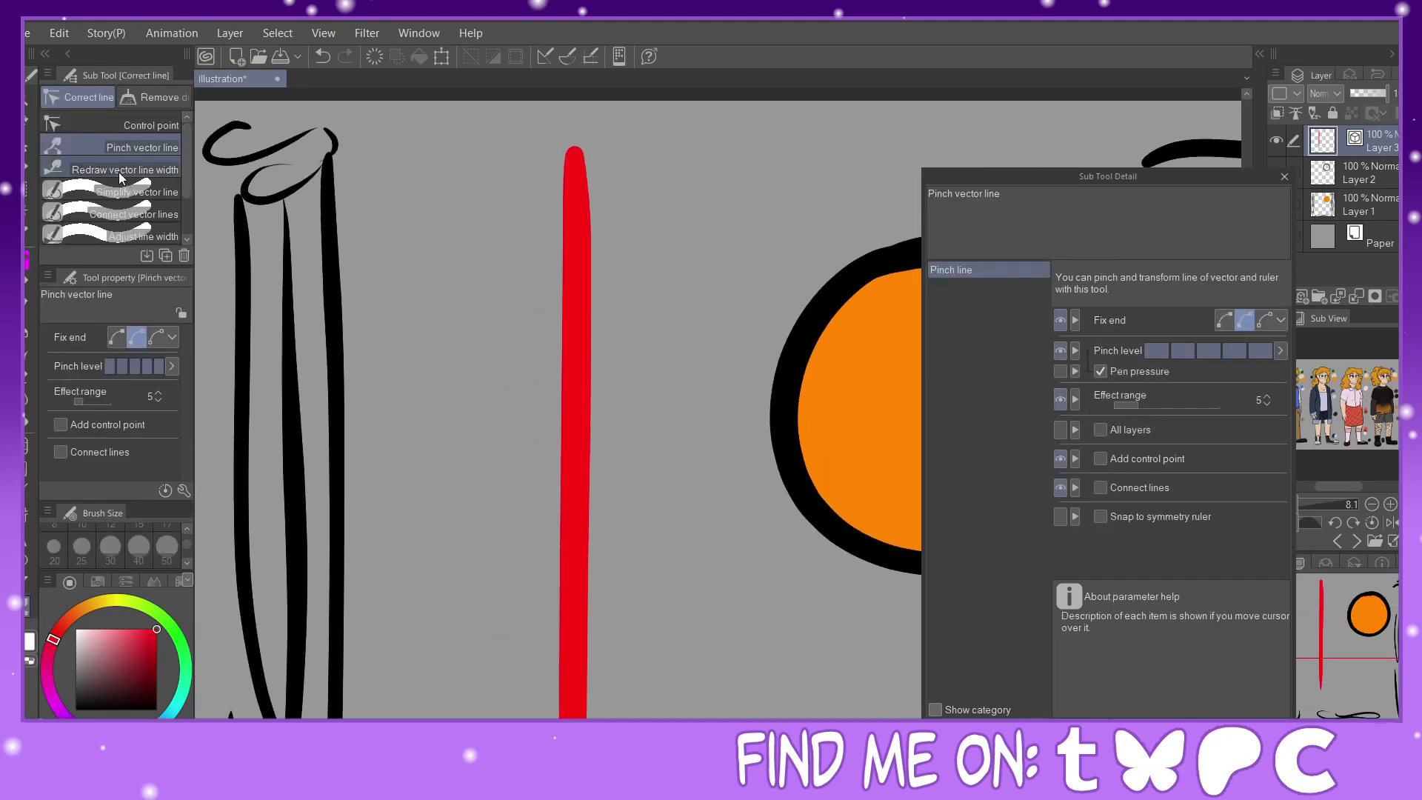
left_click(126, 121)
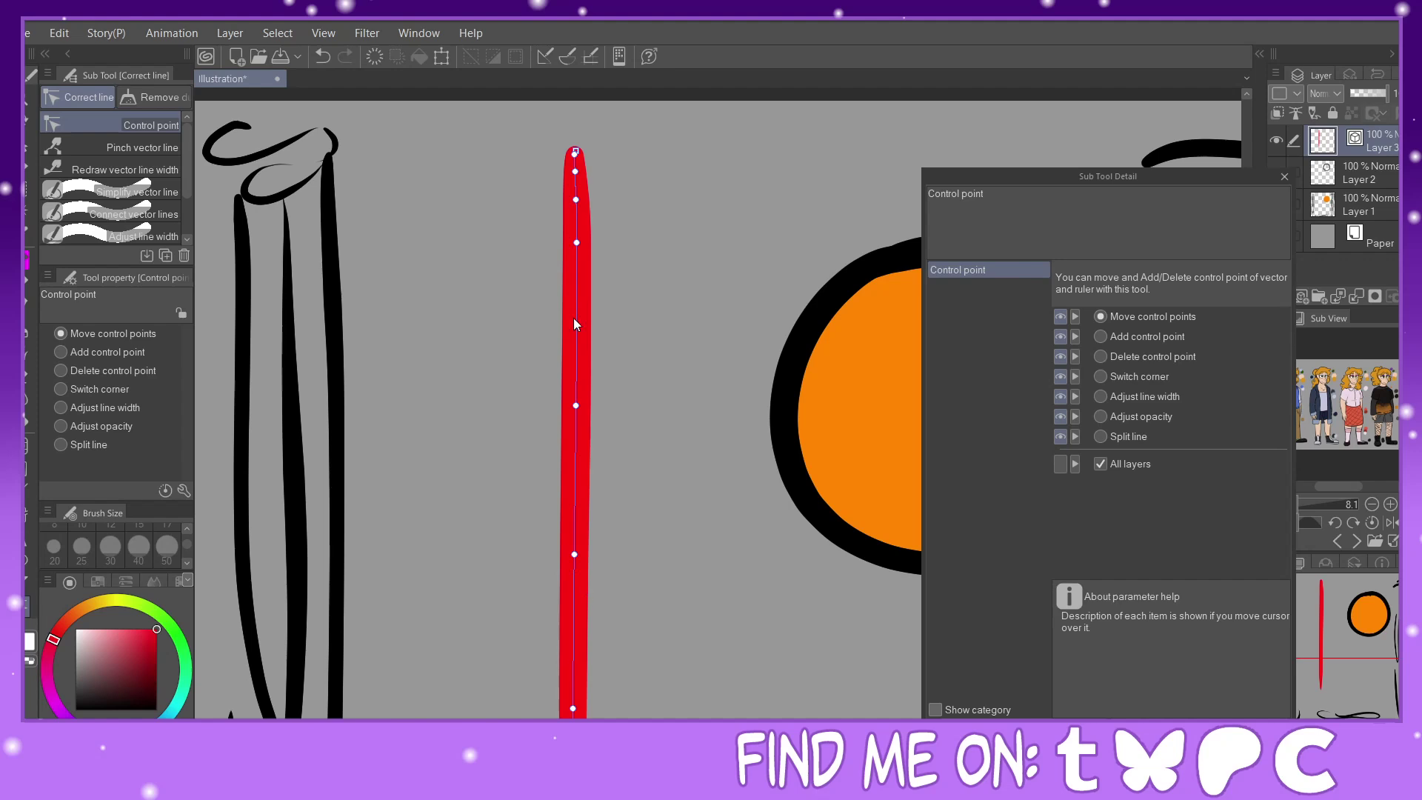
left_click(1284, 177)
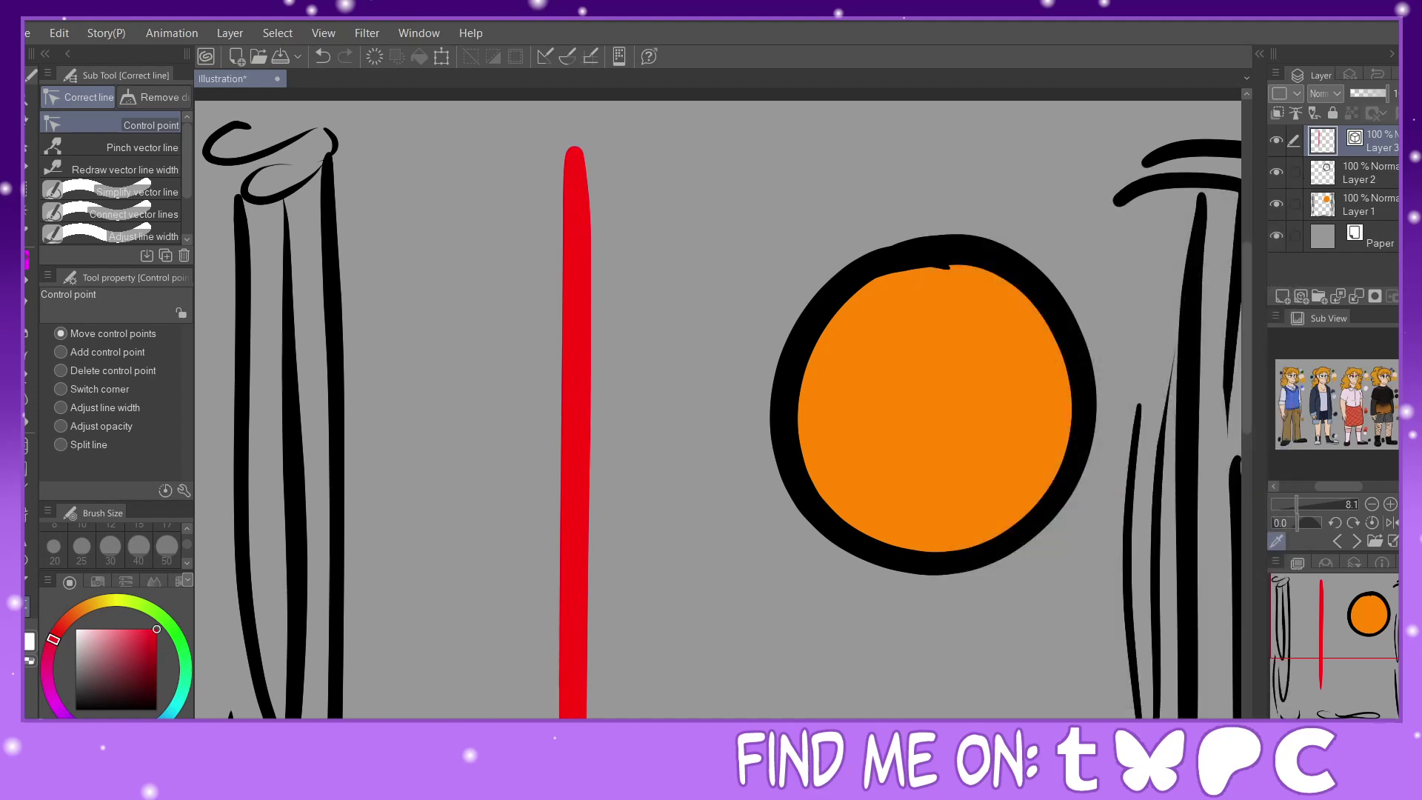
Delete the vector layer, Layer 2 and Layer 1, and switch back to the Painty Sai Pen.
mouse_move(1391, 157)
left_mouse_down()
mouse_move(1303, 320)
mouse_move(1392, 296)
left_mouse_up()
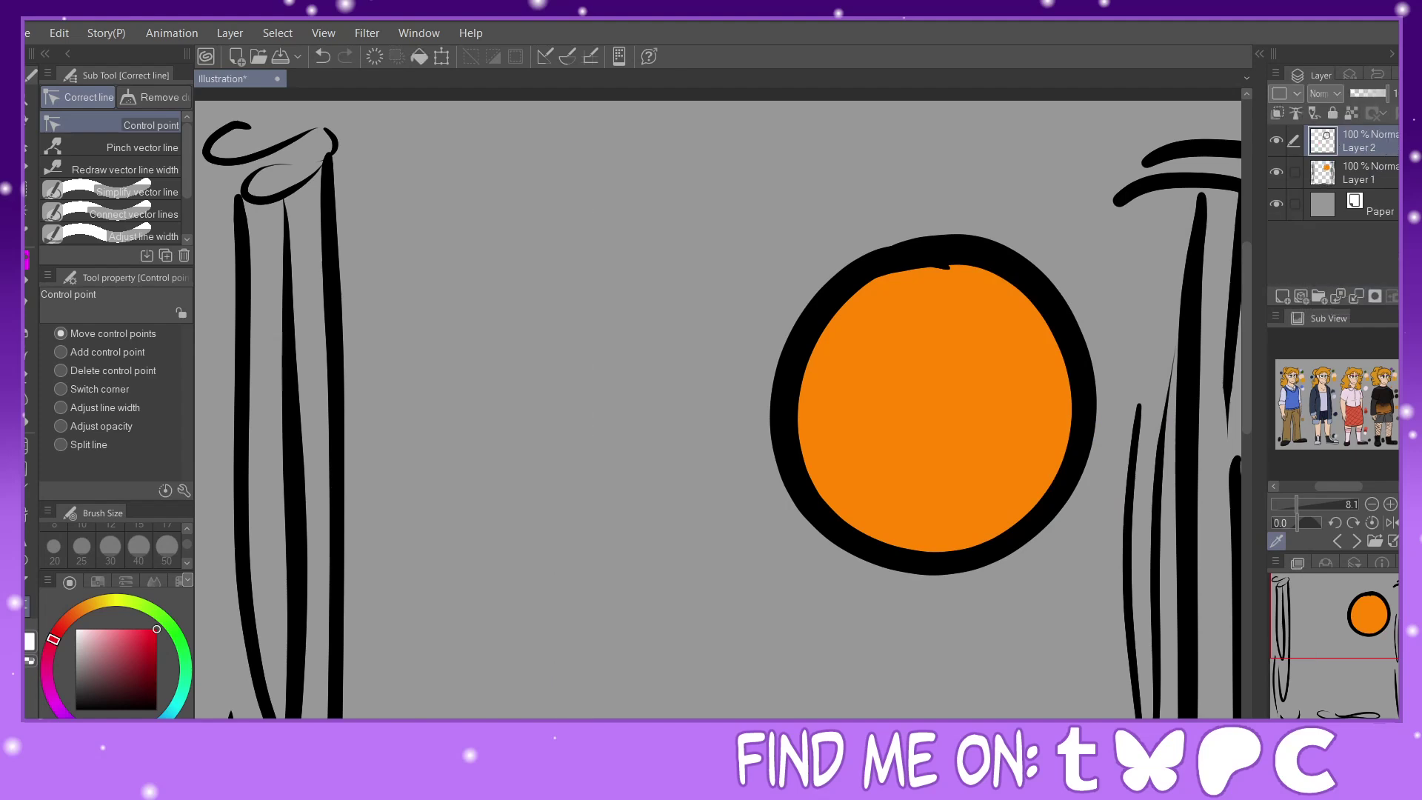
key("p")
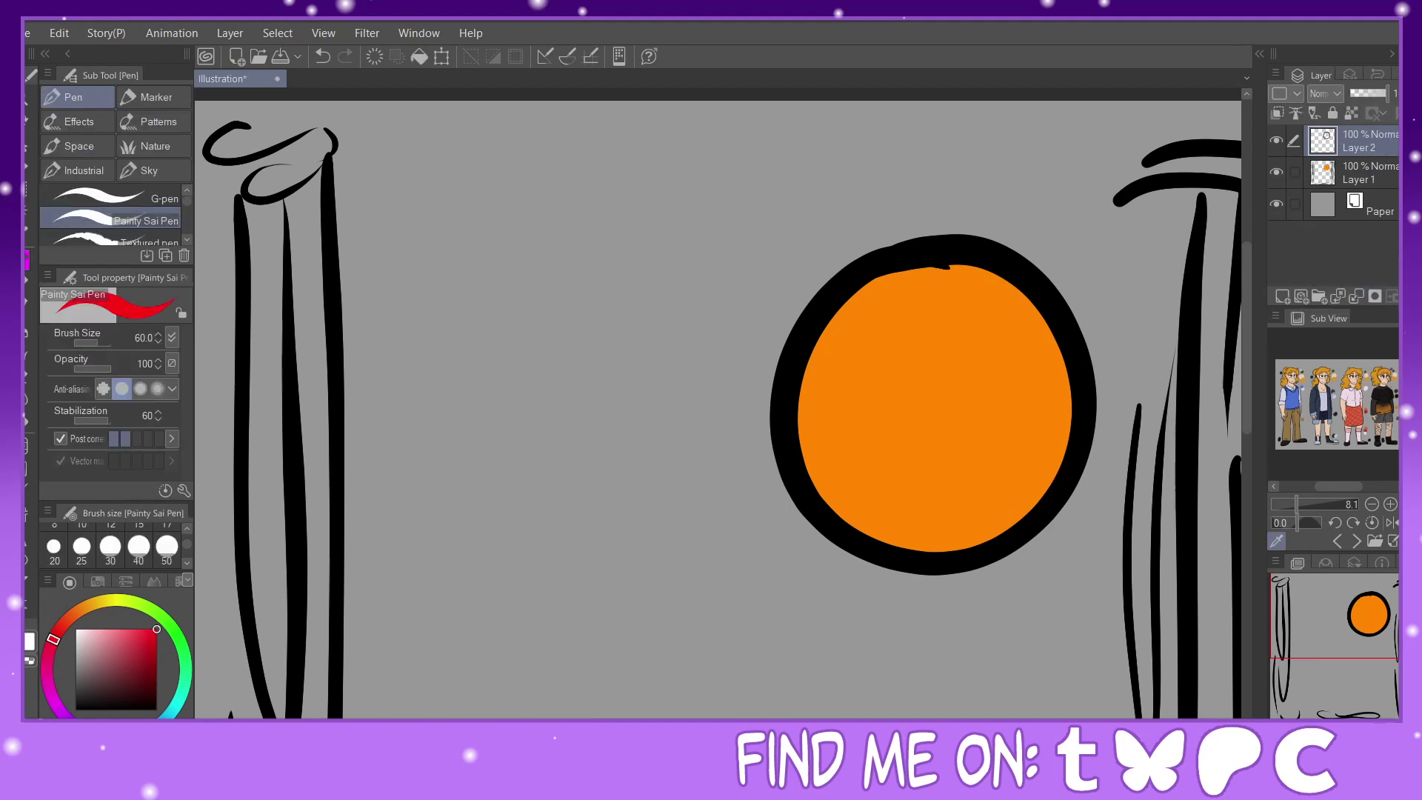
left_click(1371, 735)
left_click_drag(1369, 644, 1379, 654)
left_click(1296, 172)
left_click_drag(1389, 174, 1396, 296)
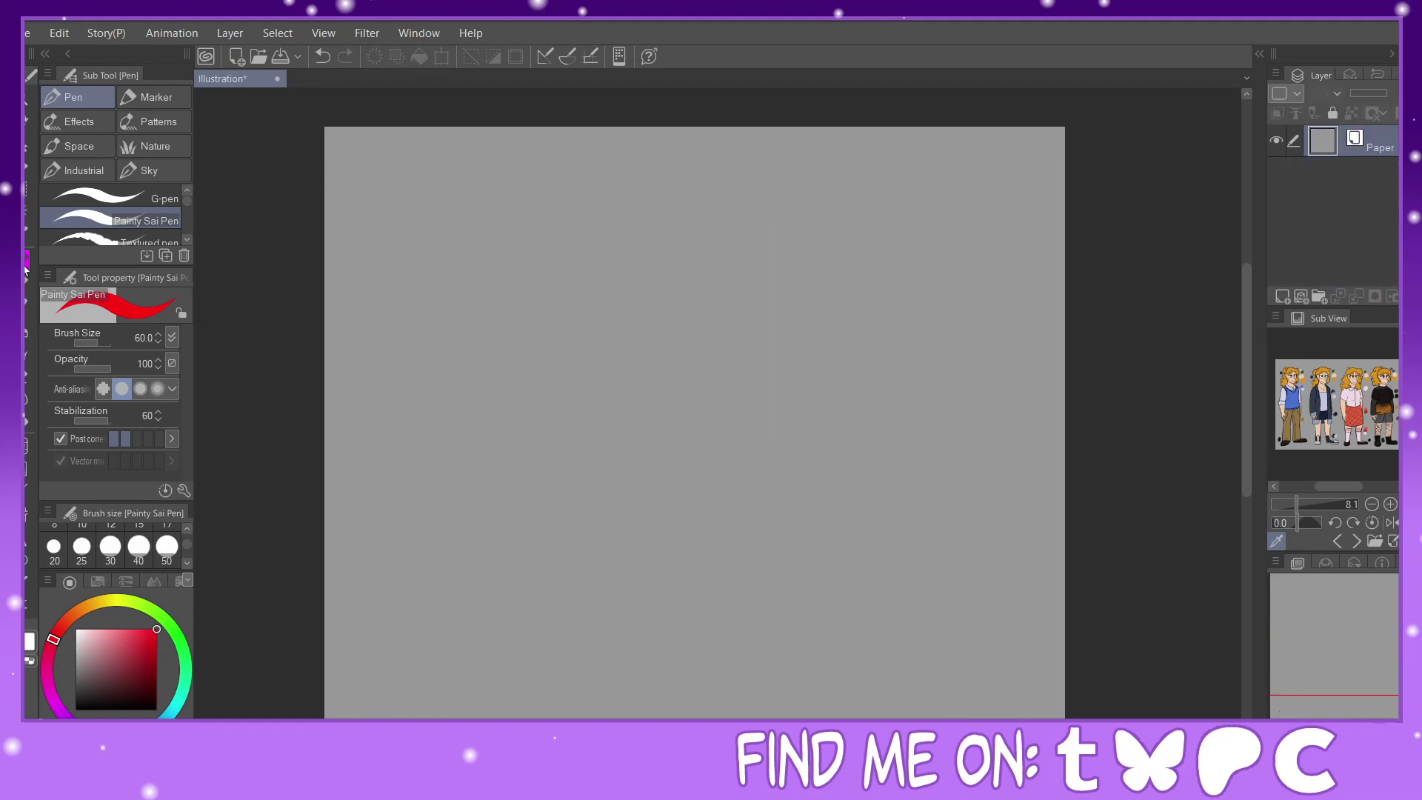
Reopen the Painty Sai Pen's detail settings over the canvas and set the drawing color to black.
left_click(184, 490)
left_click_drag(1149, 171, 921, 51)
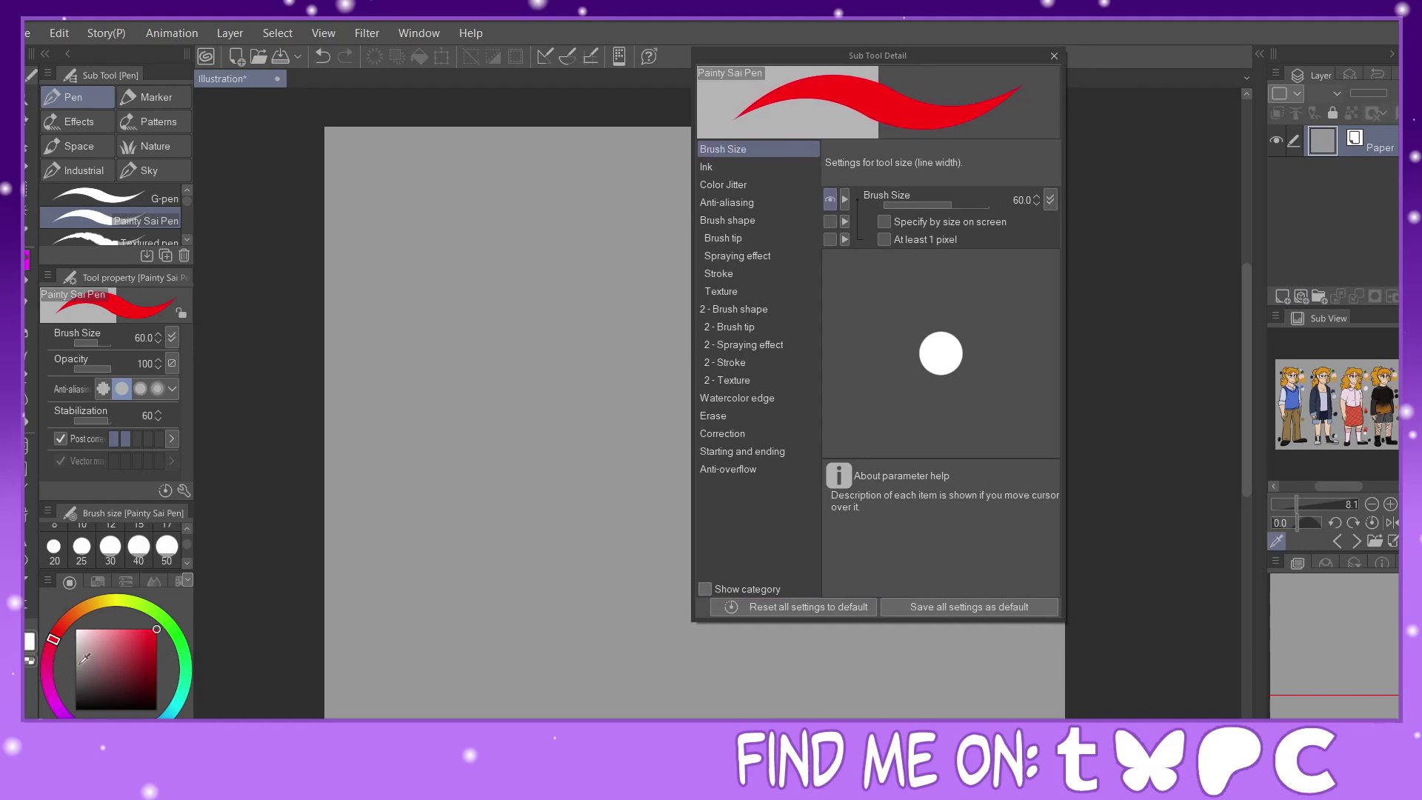
left_click(76, 709)
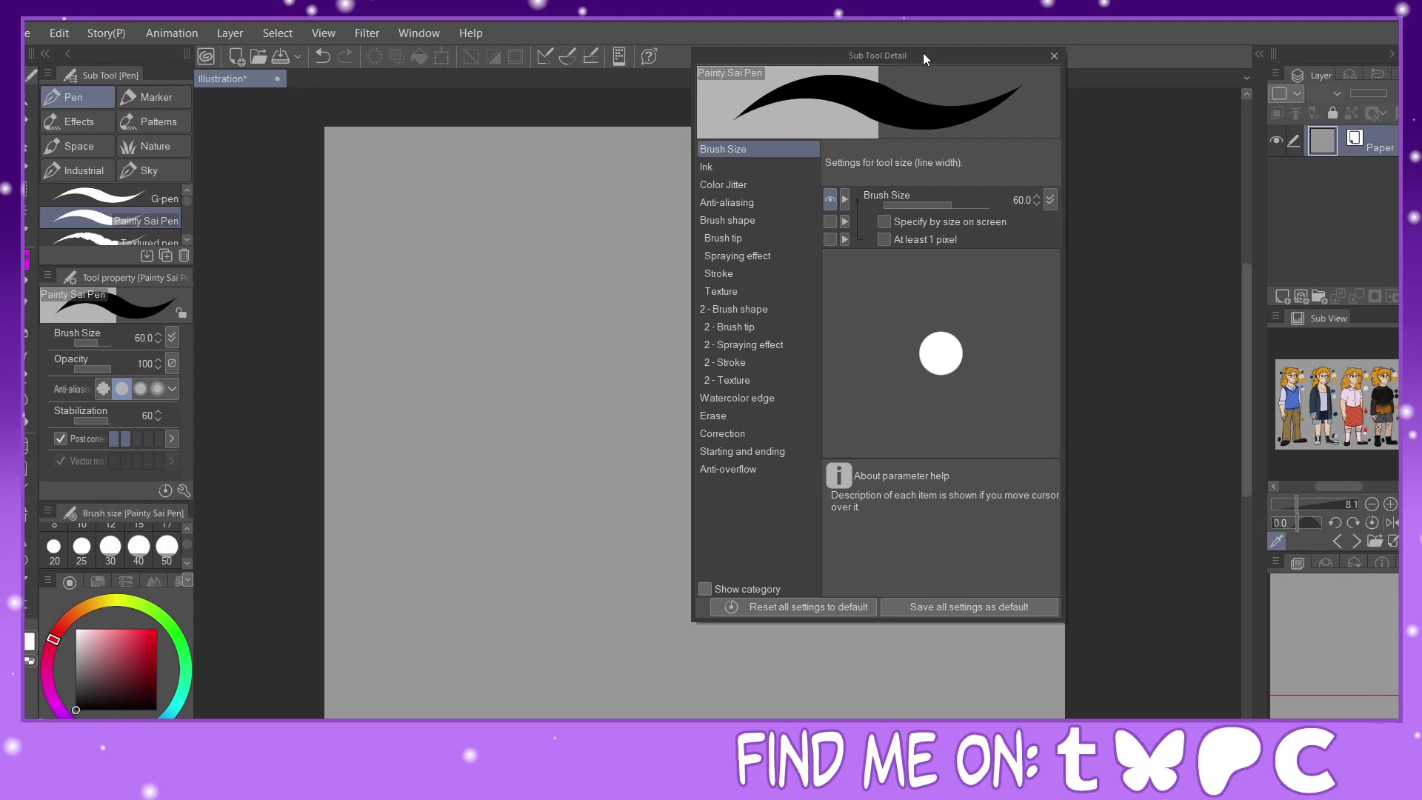
left_click_drag(926, 51, 821, 66)
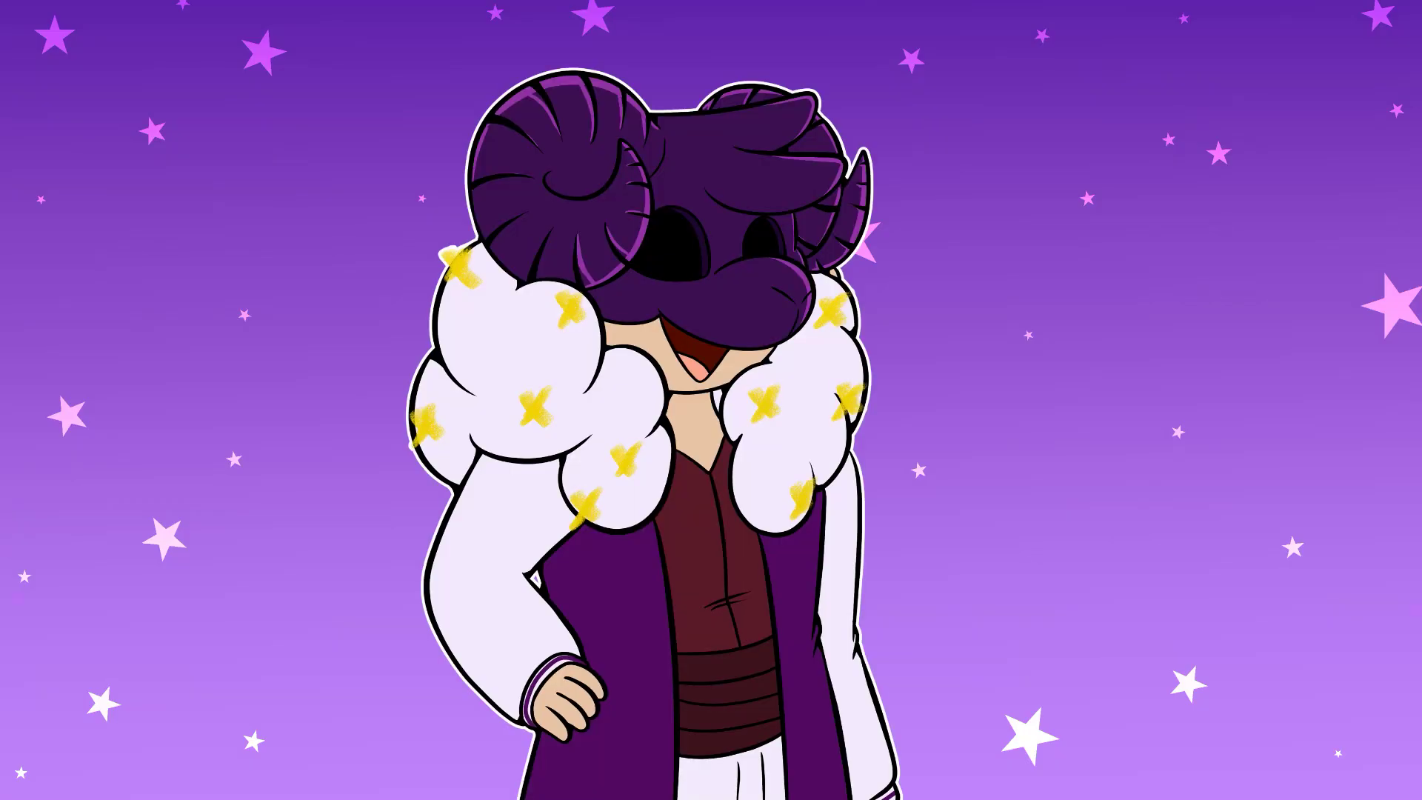